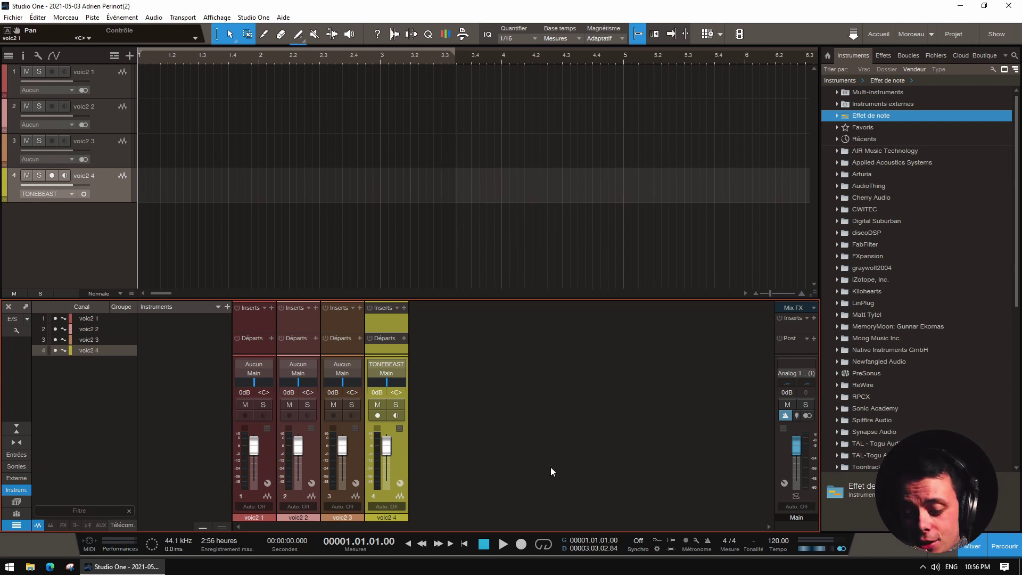
- Switch to full screen, select all four voic2 channels in the mixer and try their shared pan control
{"action": "key", "text": "ctrl+shift+f"}
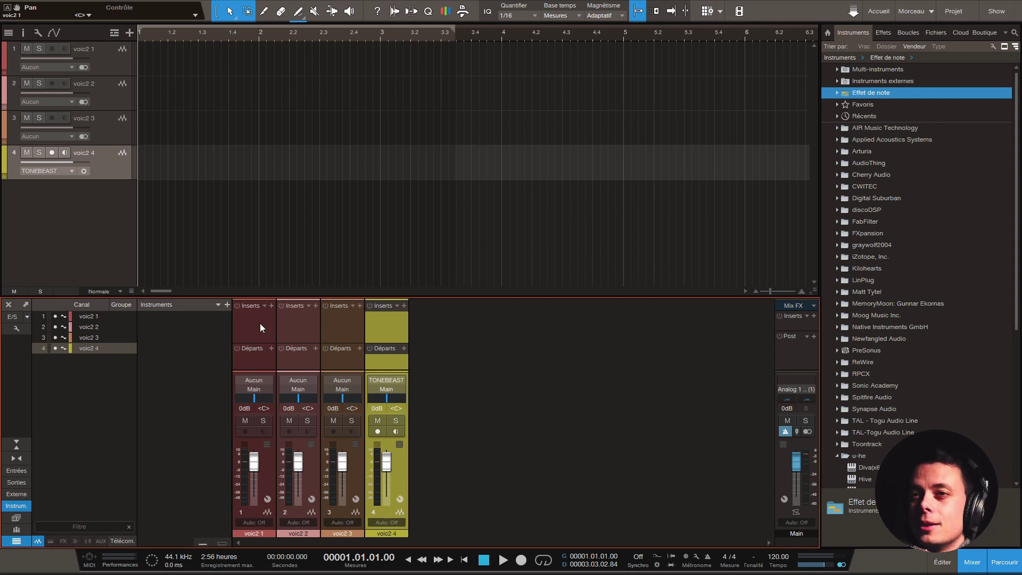
{"action": "left_click", "coordinate": [269, 467]}
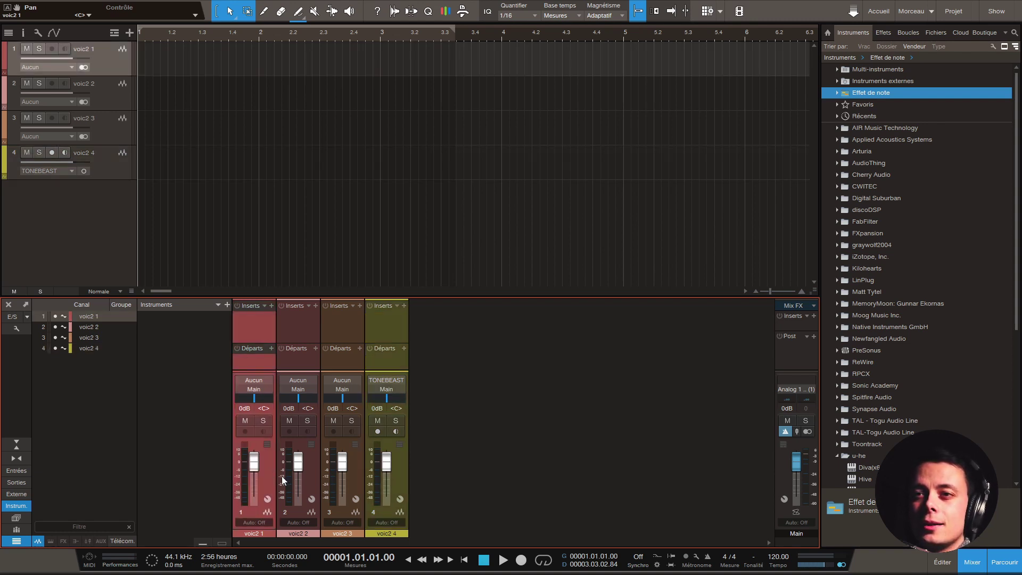
{"action": "left_click", "coordinate": [312, 480], "text": "shift"}
{"action": "left_click", "coordinate": [398, 483], "text": "shift"}
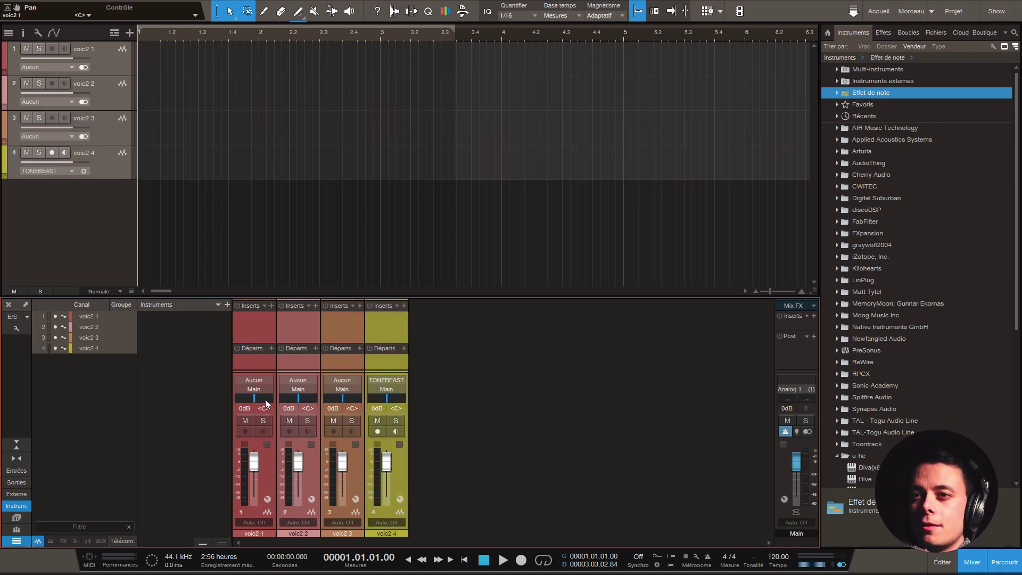
{"action": "mouse_move", "coordinate": [257, 398]}
{"action": "left_mouse_down"}
{"action": "mouse_move", "coordinate": [233, 401]}
{"action": "mouse_move", "coordinate": [258, 400]}
{"action": "left_mouse_up"}
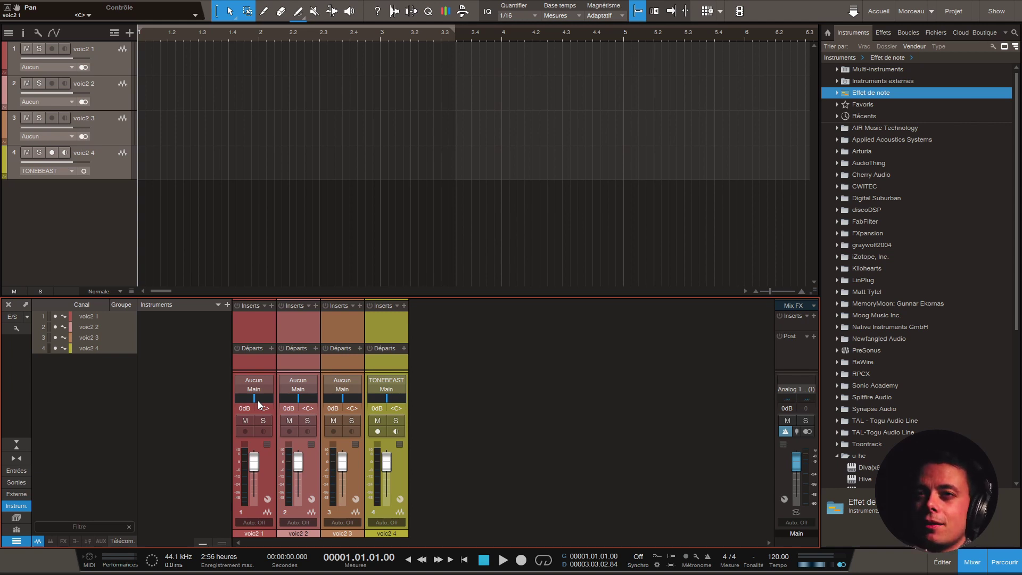
- Enlarge the voic2 4 track, place balais_sol_dur-cabanon_conflans-2020-2.wav from the Atelier folder at its start and hide the browser
{"action": "left_click", "coordinate": [119, 185]}
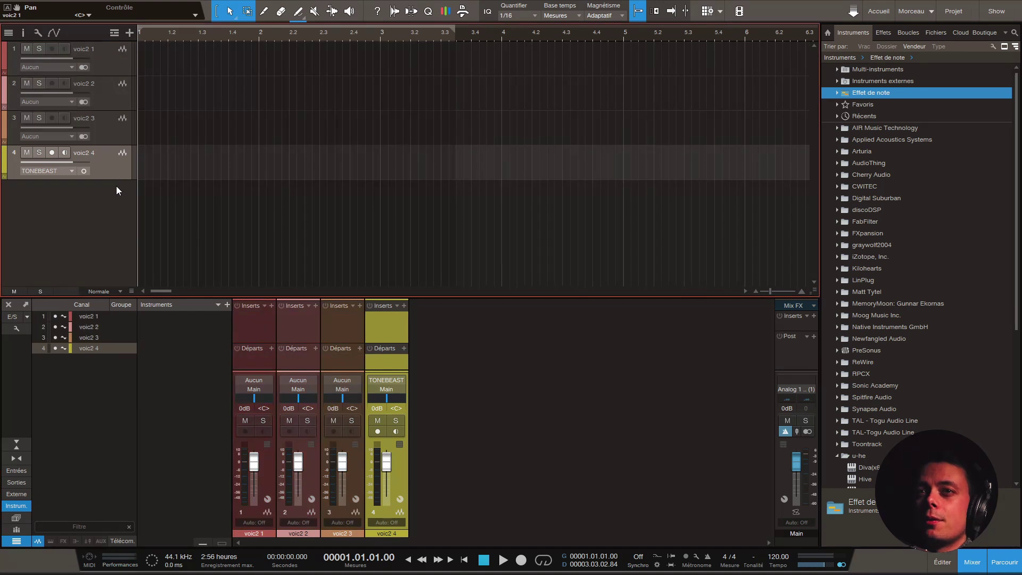
{"action": "left_click_drag", "start_coordinate": [116, 180], "coordinate": [118, 238]}
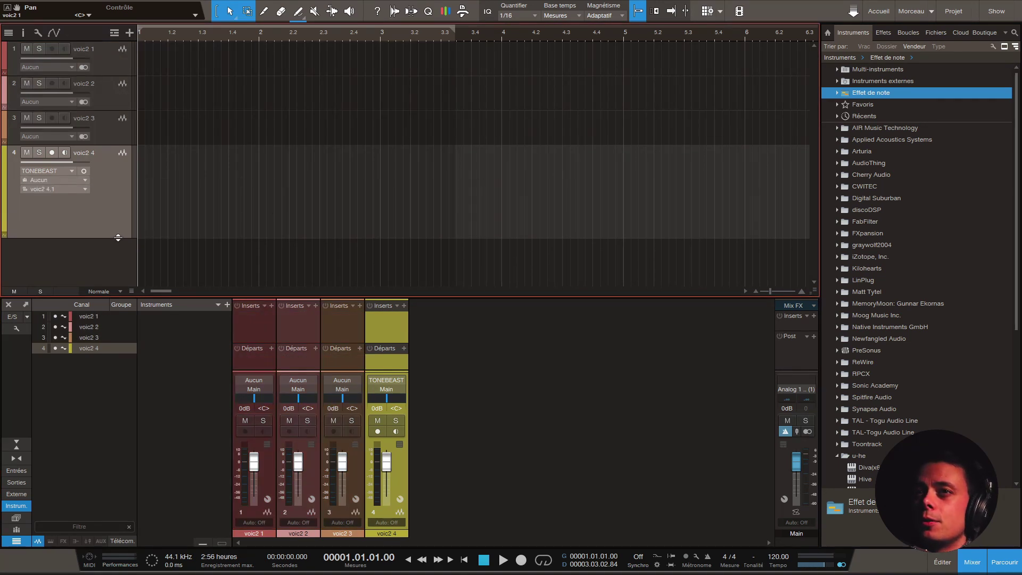
{"action": "left_click", "coordinate": [935, 33]}
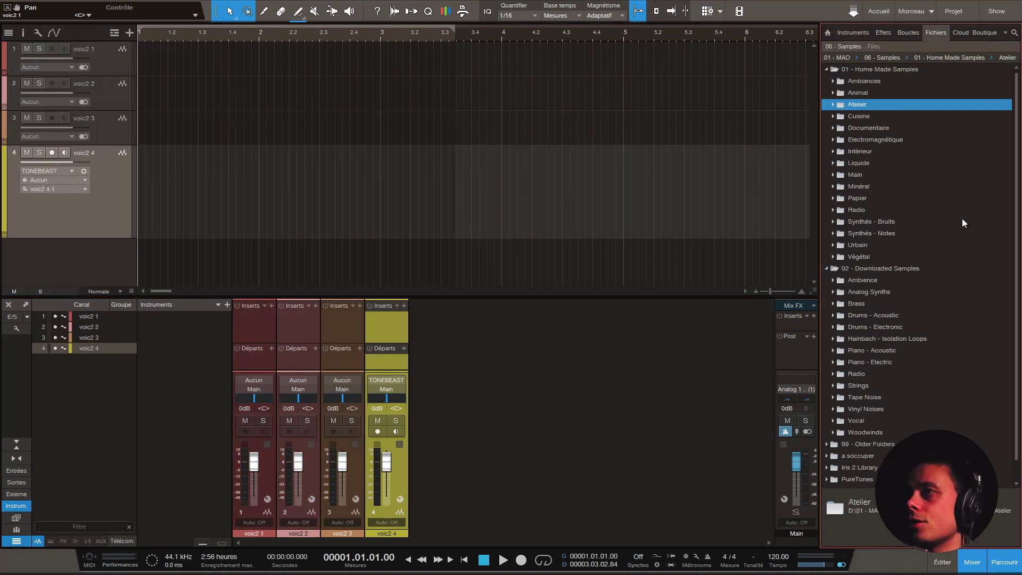
{"action": "left_click", "coordinate": [835, 105]}
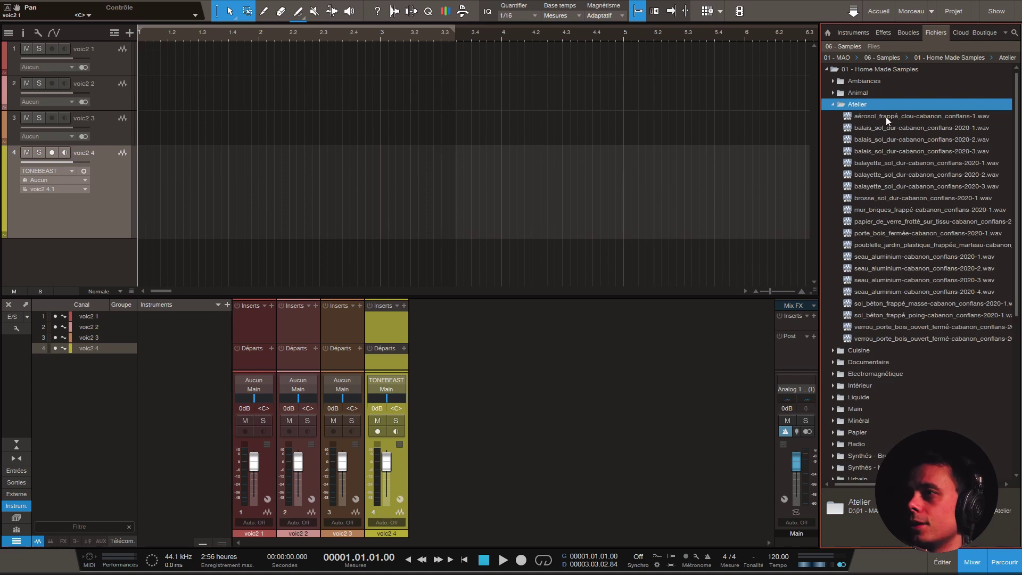
{"action": "left_click_drag", "start_coordinate": [899, 136], "coordinate": [161, 183]}
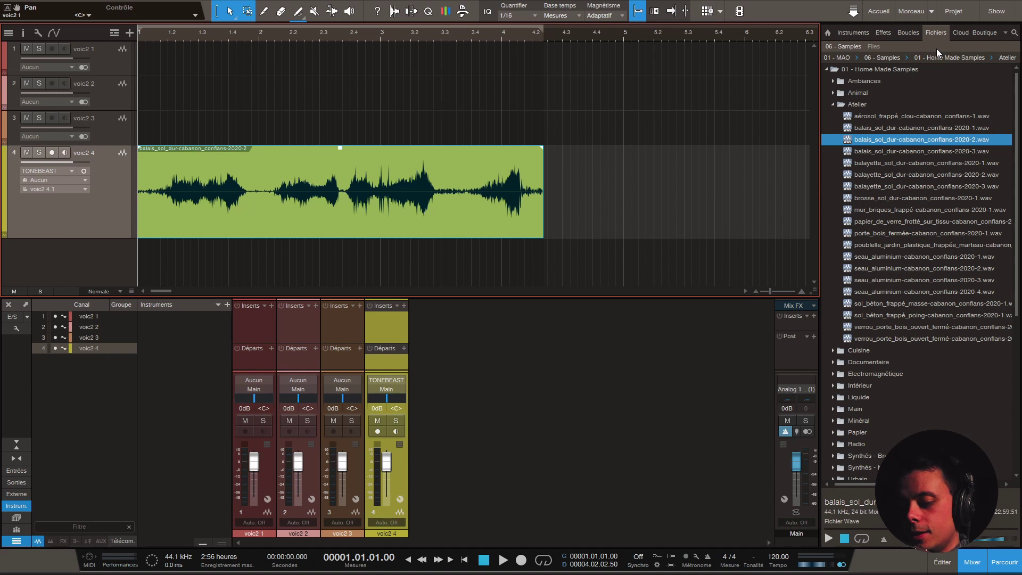
{"action": "key", "text": "F5"}
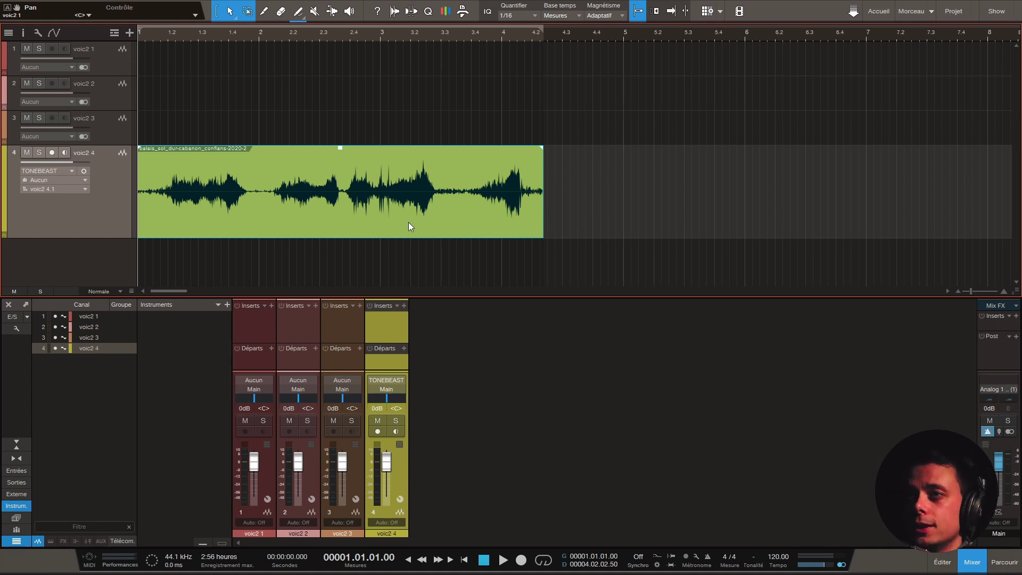
- Enable the gain envelope on the balais_sol_dur event and shape it with alternating low and high points
{"action": "right_click", "coordinate": [446, 216]}
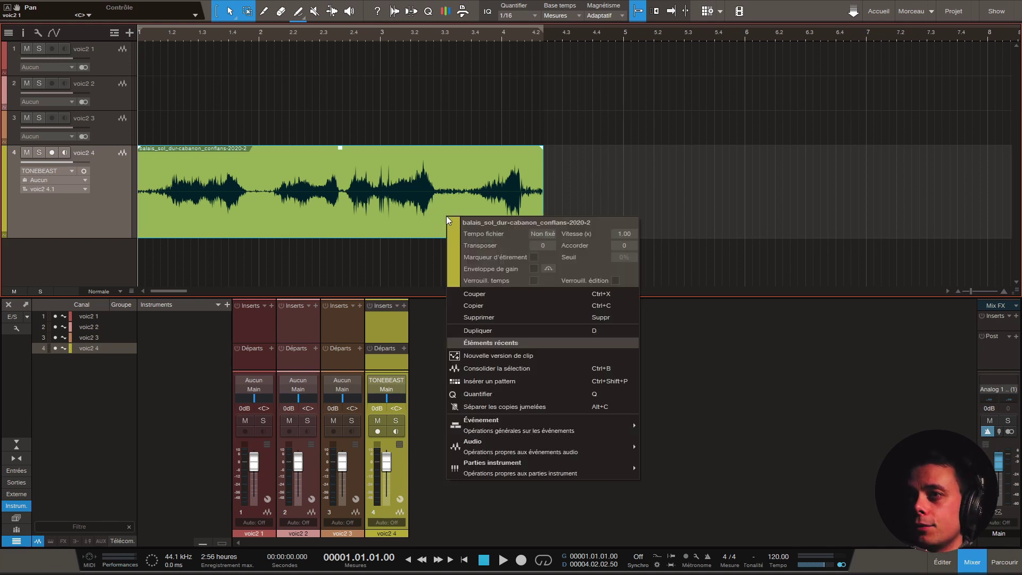
{"action": "left_click", "coordinate": [534, 270]}
{"action": "left_click", "coordinate": [273, 227]}
{"action": "mouse_move", "coordinate": [167, 196]}
{"action": "left_mouse_down"}
{"action": "mouse_move", "coordinate": [197, 213]}
{"action": "mouse_move", "coordinate": [214, 186]}
{"action": "mouse_move", "coordinate": [298, 205]}
{"action": "mouse_move", "coordinate": [326, 178]}
{"action": "left_mouse_up"}
{"action": "left_click_drag", "start_coordinate": [380, 201], "coordinate": [380, 210]}
{"action": "mouse_move", "coordinate": [447, 210]}
{"action": "left_mouse_down"}
{"action": "mouse_move", "coordinate": [456, 174]}
{"action": "mouse_move", "coordinate": [486, 166]}
{"action": "mouse_move", "coordinate": [502, 171]}
{"action": "mouse_move", "coordinate": [499, 216]}
{"action": "mouse_move", "coordinate": [524, 221]}
{"action": "left_mouse_up"}
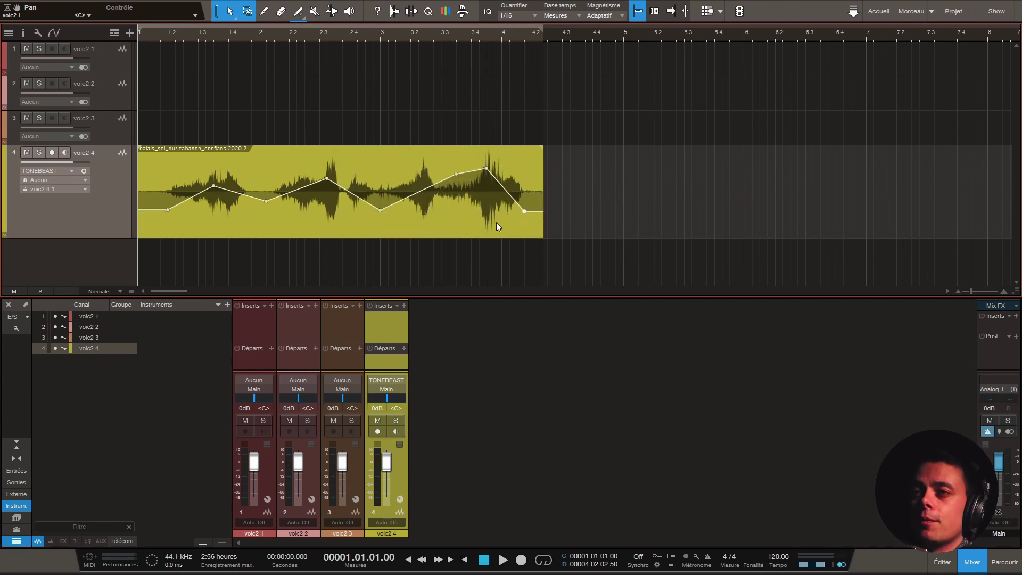
- Slightly lower the high envelope point just before bar 4
{"action": "left_click_drag", "start_coordinate": [485, 168], "coordinate": [486, 177]}
{"action": "left_click", "coordinate": [417, 192]}
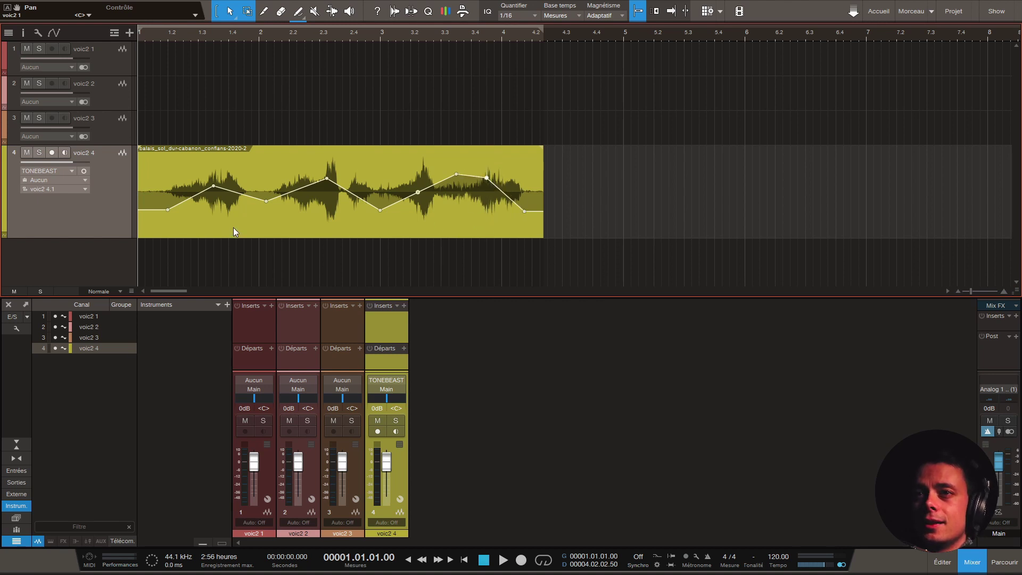
{"action": "left_click", "coordinate": [240, 193]}
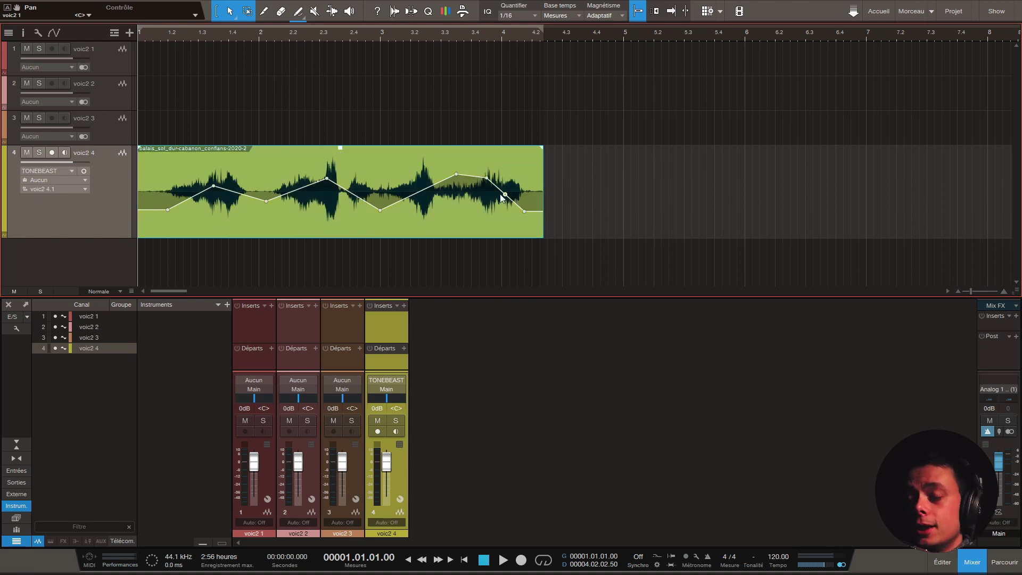
{"action": "left_click_drag", "start_coordinate": [503, 196], "coordinate": [471, 176]}
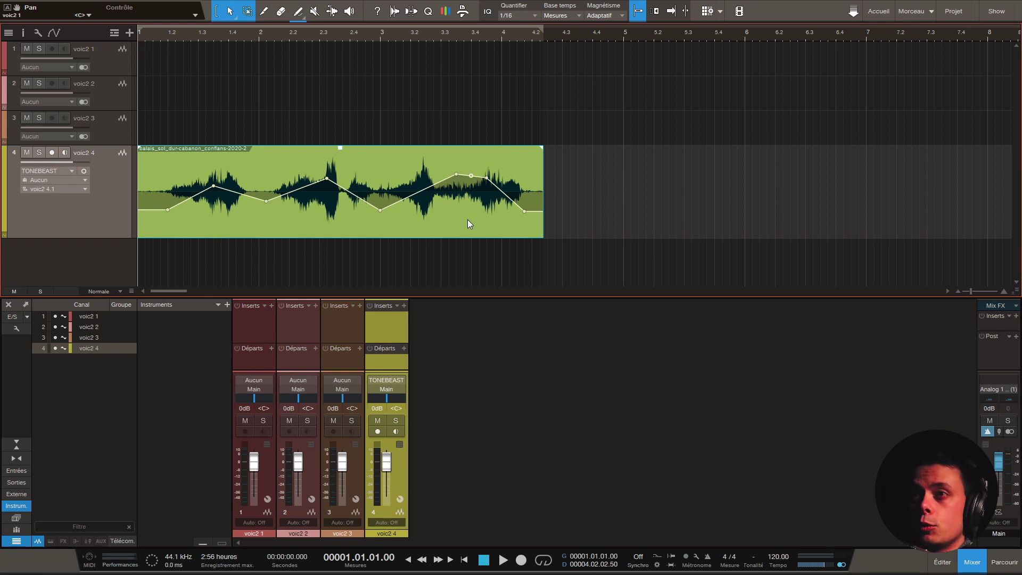
- Duplicate the event after the original and readjust the high envelope points before bar 4, comparing both copies
{"action": "key", "text": "d"}
{"action": "left_click_drag", "start_coordinate": [660, 232], "coordinate": [603, 235]}
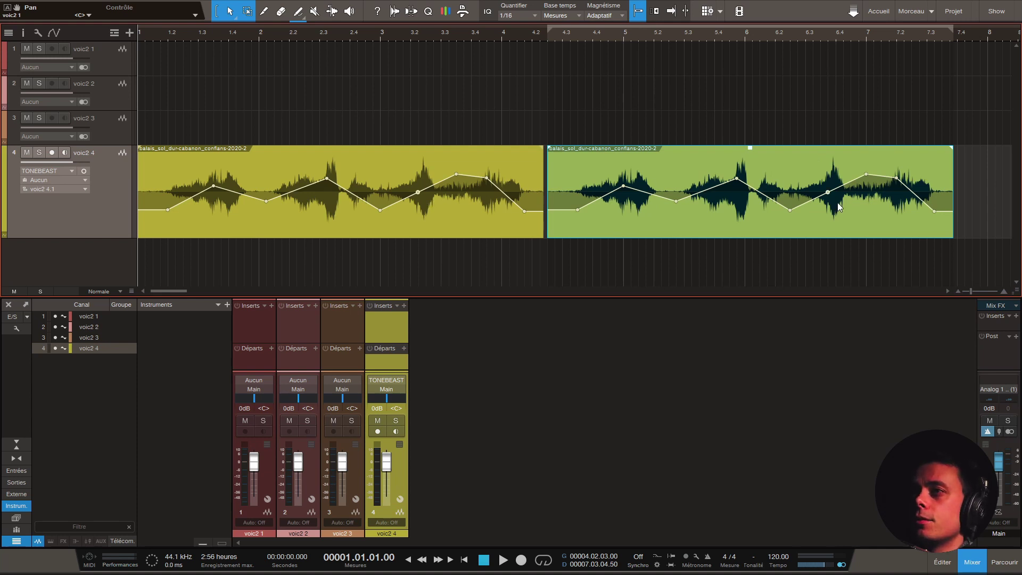
{"action": "left_click", "coordinate": [505, 194]}
{"action": "left_click", "coordinate": [600, 198]}
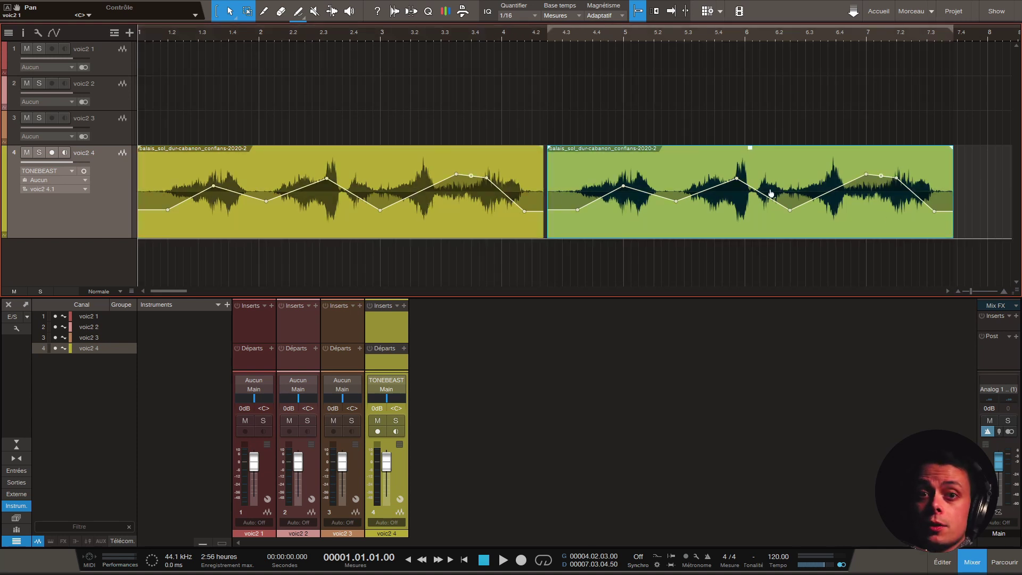
{"action": "left_click_drag", "start_coordinate": [455, 178], "coordinate": [492, 193]}
{"action": "left_click", "coordinate": [239, 222]}
{"action": "left_click", "coordinate": [591, 223]}
{"action": "left_click", "coordinate": [385, 223]}
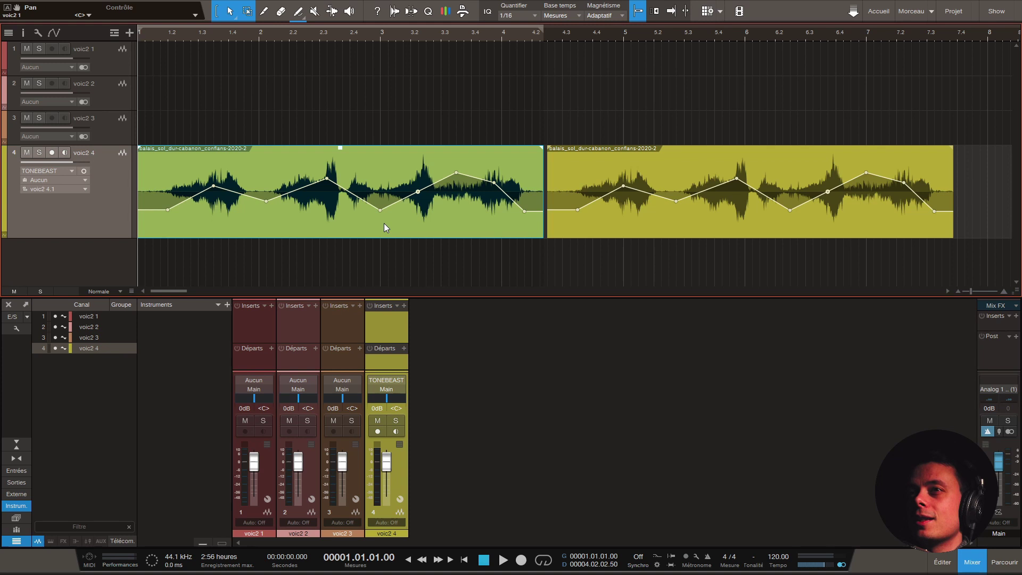
- Create a new clip version for the second balais_sol_dur event
{"action": "left_click_drag", "start_coordinate": [420, 36], "coordinate": [427, 33]}
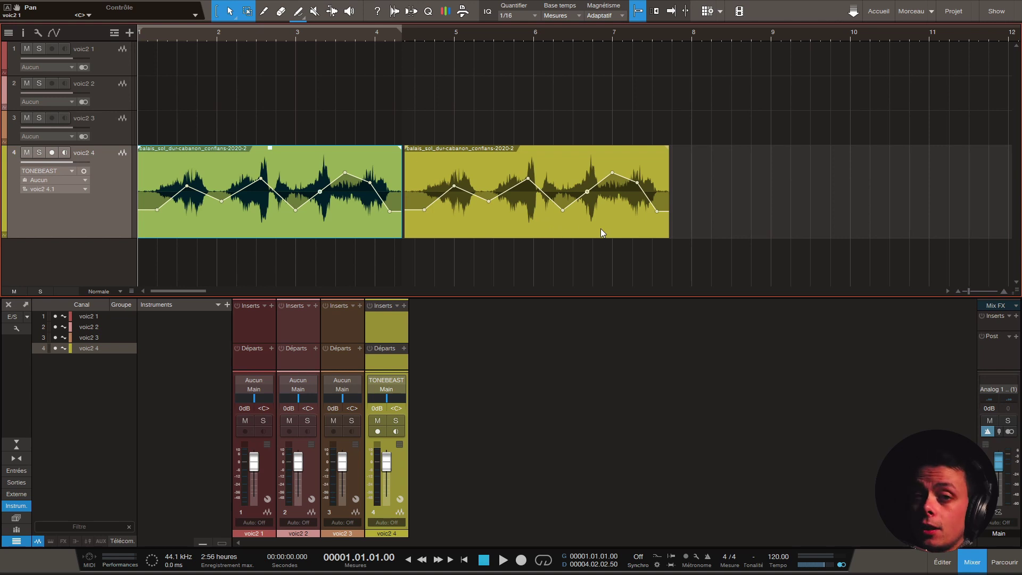
{"action": "right_click", "coordinate": [622, 231]}
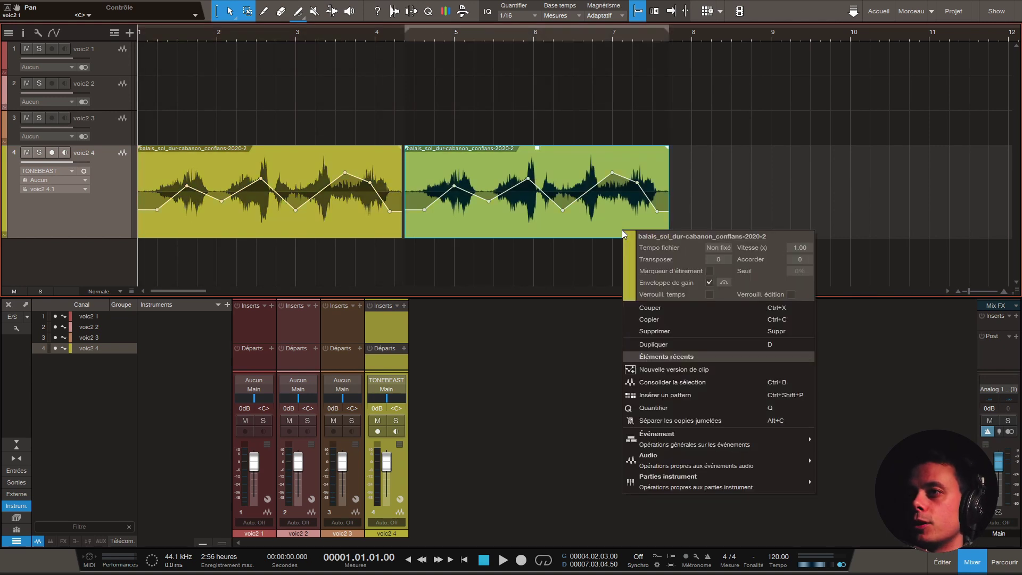
{"action": "mouse_move", "coordinate": [683, 463]}
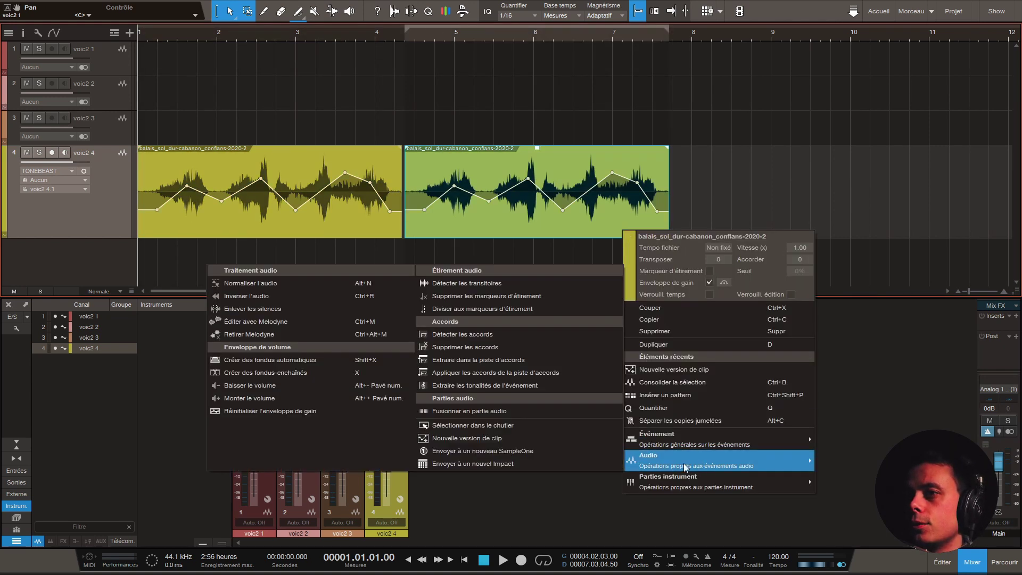
{"action": "left_click", "coordinate": [503, 438]}
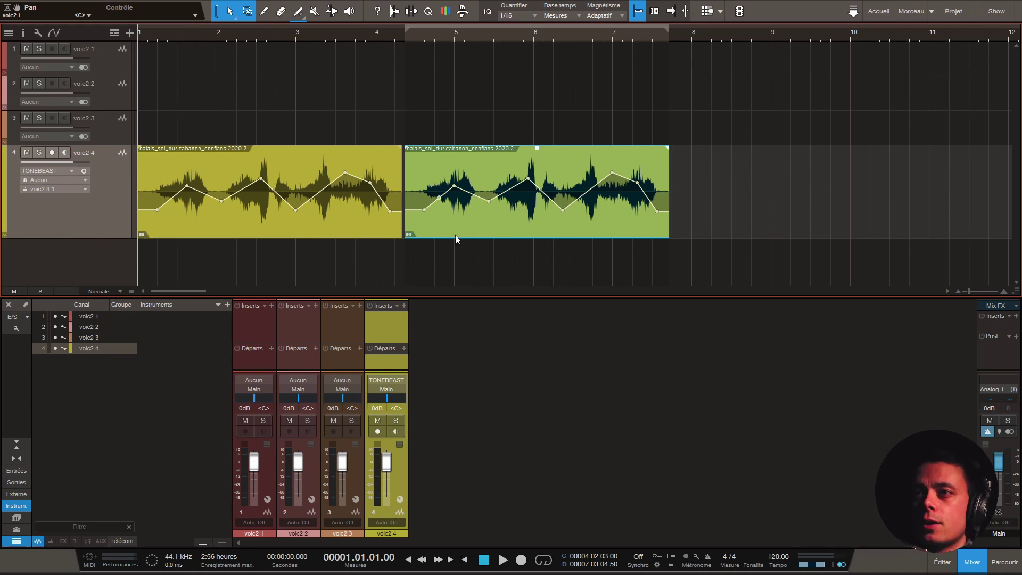
- Lower several gain envelope points in the first half of the second event, independently of the original
{"action": "left_click_drag", "start_coordinate": [454, 186], "coordinate": [490, 209]}
{"action": "left_click", "coordinate": [509, 201]}
{"action": "mouse_move", "coordinate": [527, 178]}
{"action": "left_mouse_down"}
{"action": "mouse_move", "coordinate": [528, 191]}
{"action": "mouse_move", "coordinate": [562, 199]}
{"action": "left_mouse_up"}
{"action": "left_click", "coordinate": [437, 201]}
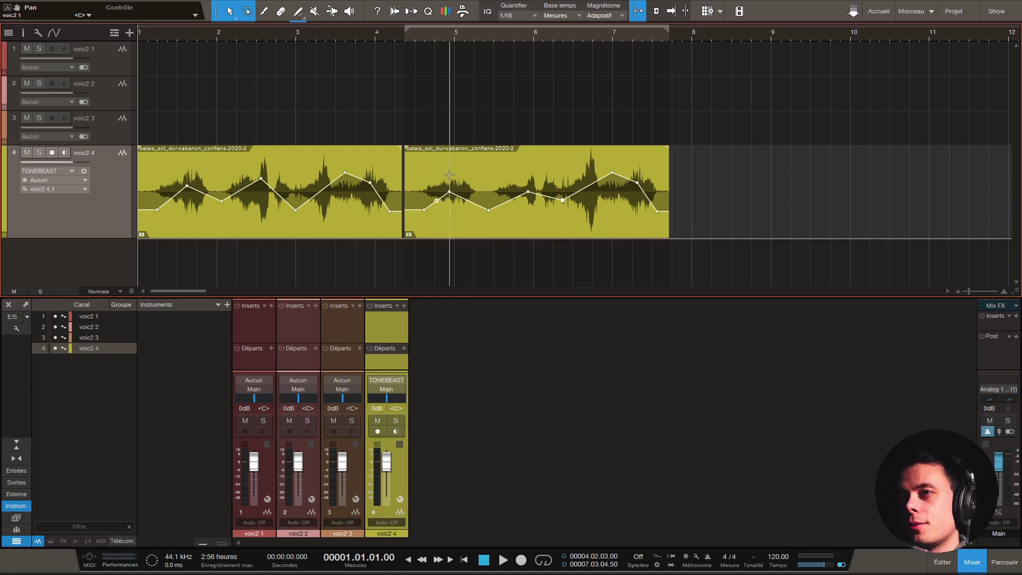
- Show the browser again and delete both balais_sol_dur events from the voic2 4 track
{"action": "key", "text": "F5"}
{"action": "left_click", "coordinate": [490, 234]}
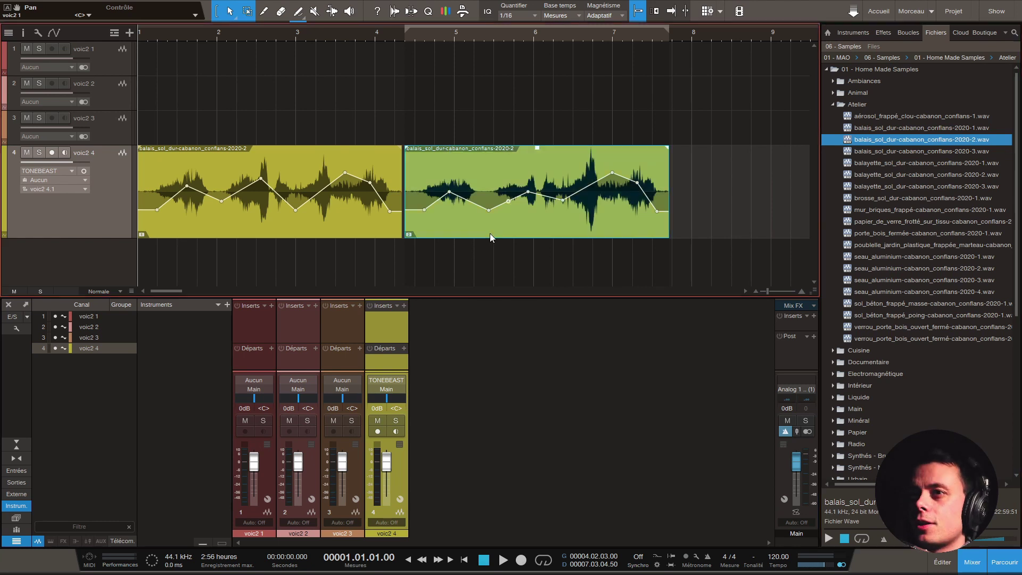
{"action": "left_click", "coordinate": [384, 232], "text": "shift"}
{"action": "key", "text": "Delete"}
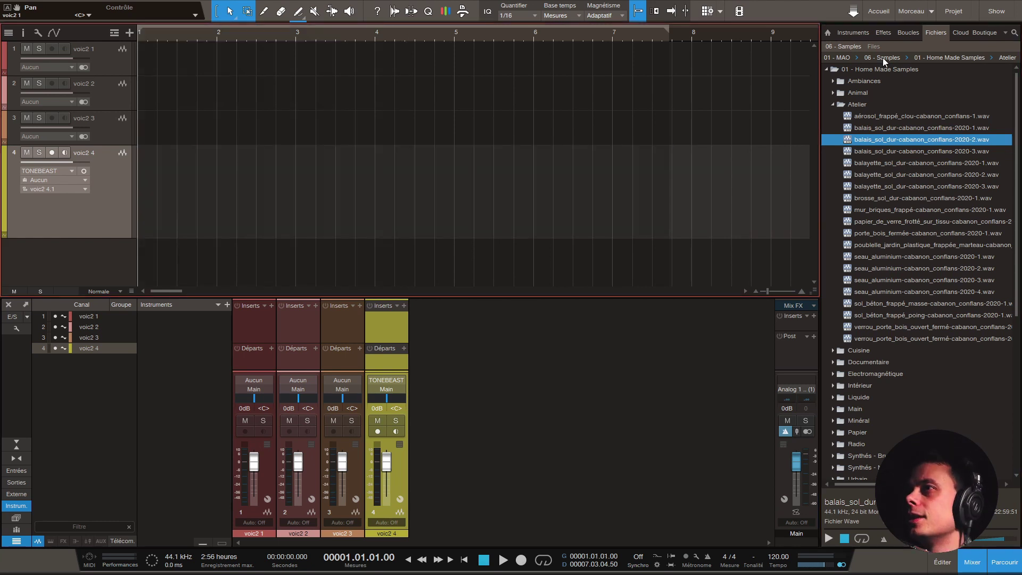
- Add DX7-Saw-B1-2021-1 from the Synthés - Notes folder to voic2 4, fit it between bars 2 and 4, and lower its volume
{"action": "left_click", "coordinate": [833, 106]}
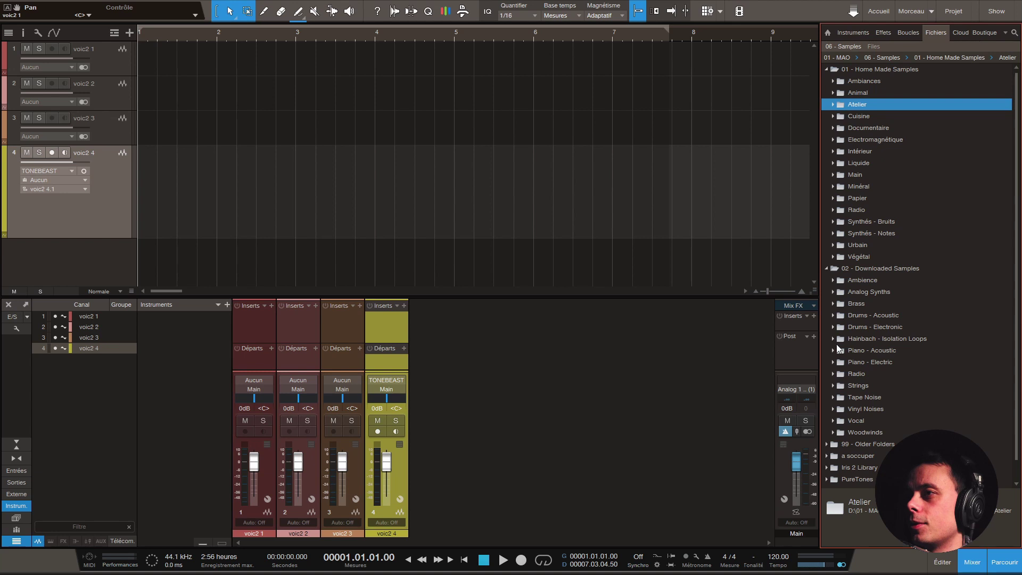
{"action": "left_click", "coordinate": [837, 234]}
{"action": "left_click_drag", "start_coordinate": [915, 259], "coordinate": [242, 168]}
{"action": "key", "text": "F5"}
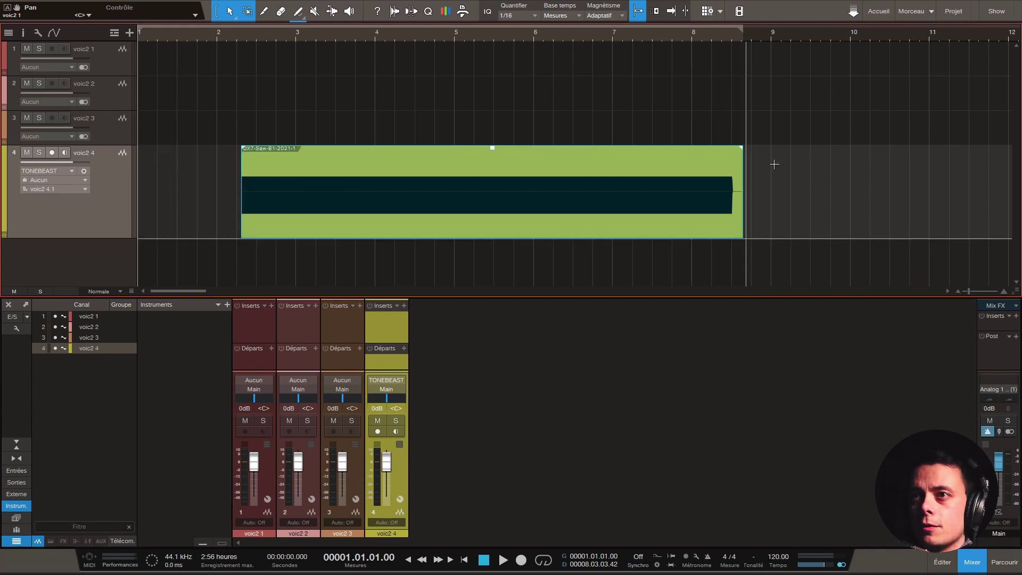
{"action": "left_click_drag", "start_coordinate": [342, 225], "coordinate": [318, 222]}
{"action": "left_click_drag", "start_coordinate": [717, 161], "coordinate": [375, 161]}
{"action": "left_click_drag", "start_coordinate": [295, 149], "coordinate": [296, 160]}
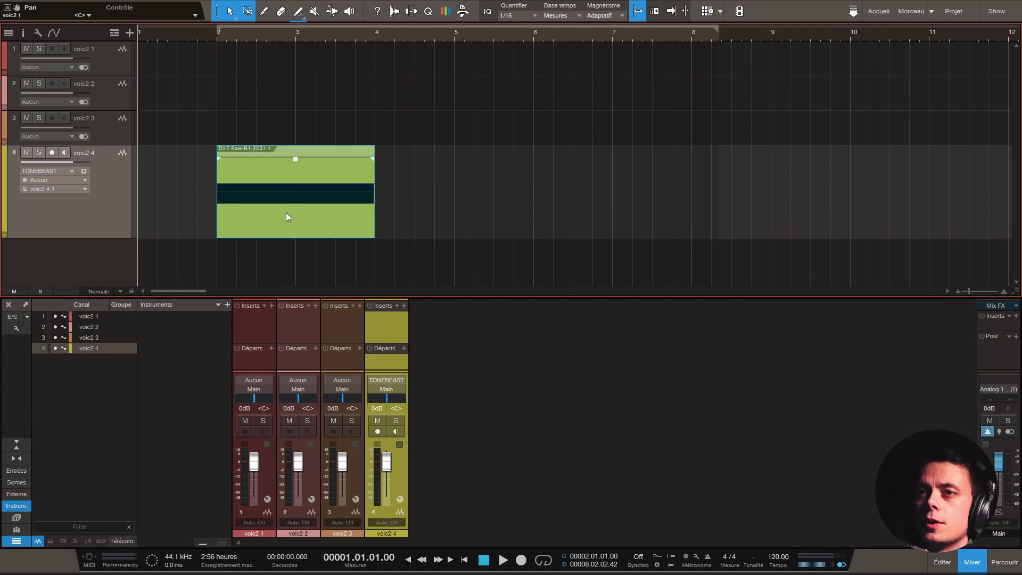
- Enable the gain envelope on the DX7-Saw-B1-2021-1 event and draw a sine-shaped curve across its full length
{"action": "right_click", "coordinate": [257, 204]}
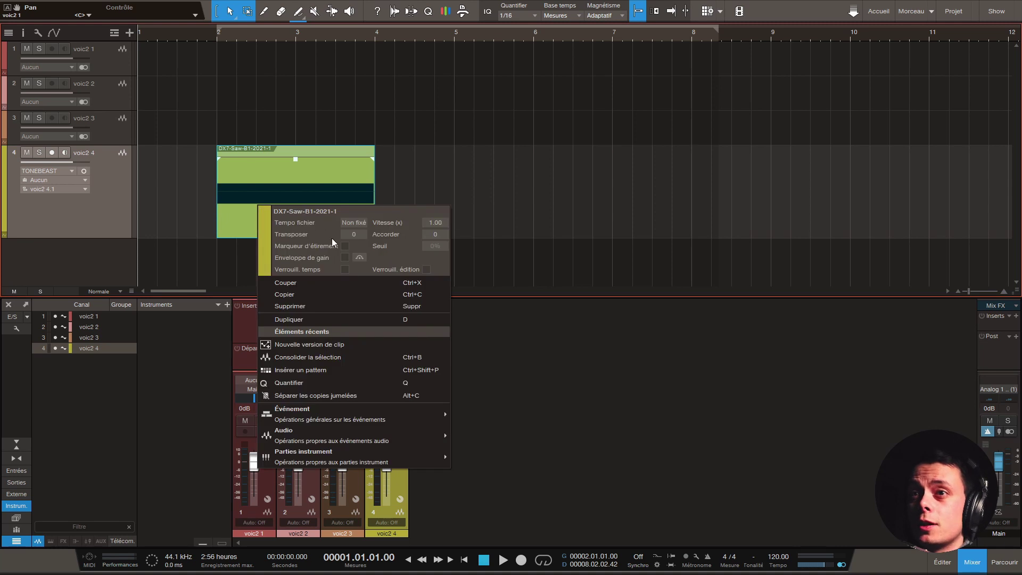
{"action": "left_click", "coordinate": [343, 256]}
{"action": "left_click", "coordinate": [233, 215]}
{"action": "left_click", "coordinate": [298, 11]}
{"action": "left_click", "coordinate": [299, 16]}
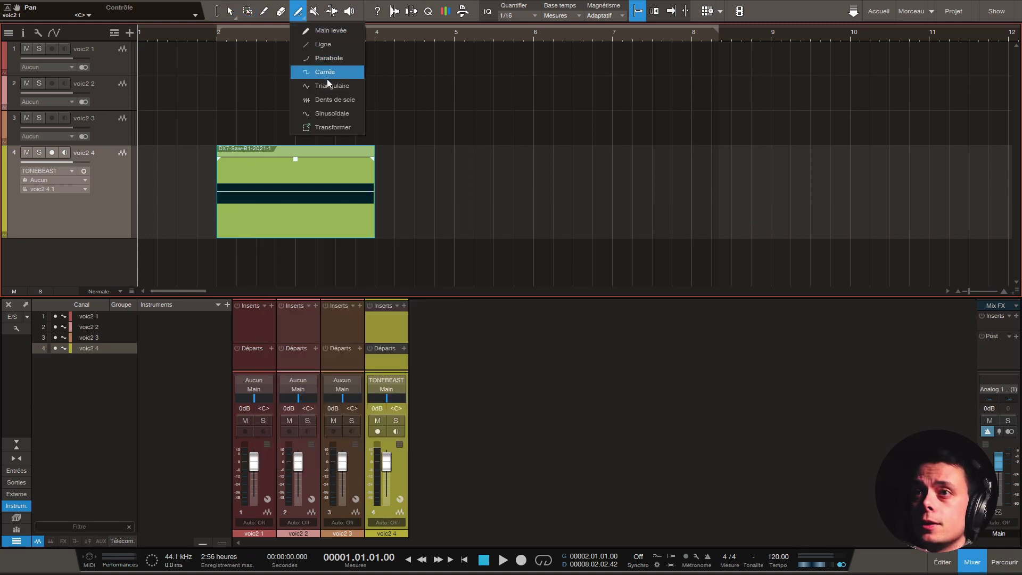
{"action": "left_click", "coordinate": [332, 113]}
{"action": "mouse_move", "coordinate": [221, 209]}
{"action": "left_mouse_down"}
{"action": "mouse_move", "coordinate": [308, 205]}
{"action": "mouse_move", "coordinate": [379, 225]}
{"action": "mouse_move", "coordinate": [375, 216]}
{"action": "left_mouse_up"}
- Set the loop range to the DX7-Saw event, bars 2 to 4, and play it back from bar 2
{"action": "key", "text": "p"}
{"action": "key", "text": "space"}
{"action": "left_click", "coordinate": [218, 37]}
{"action": "key", "text": "space"}
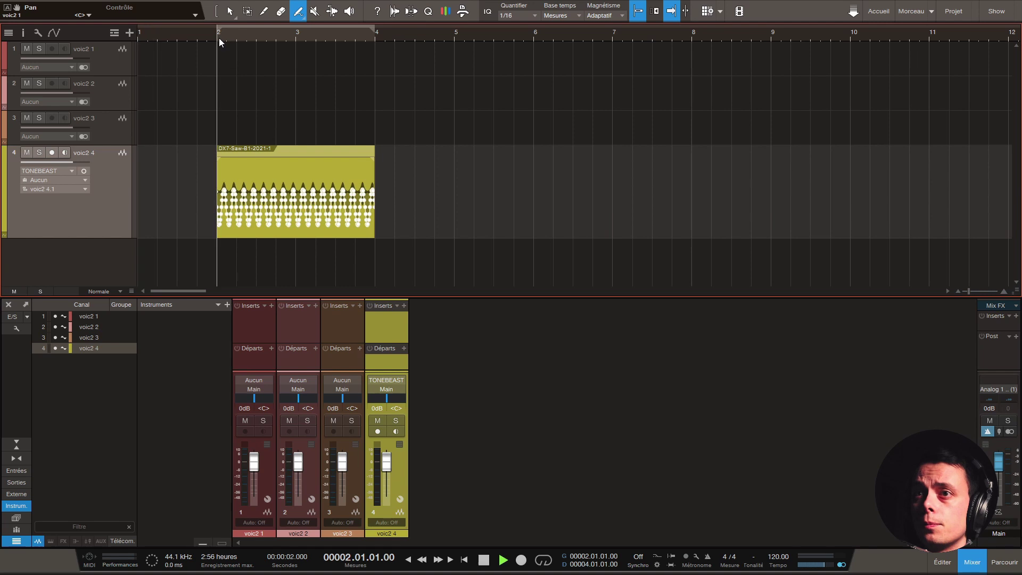
{"action": "key", "text": "space"}
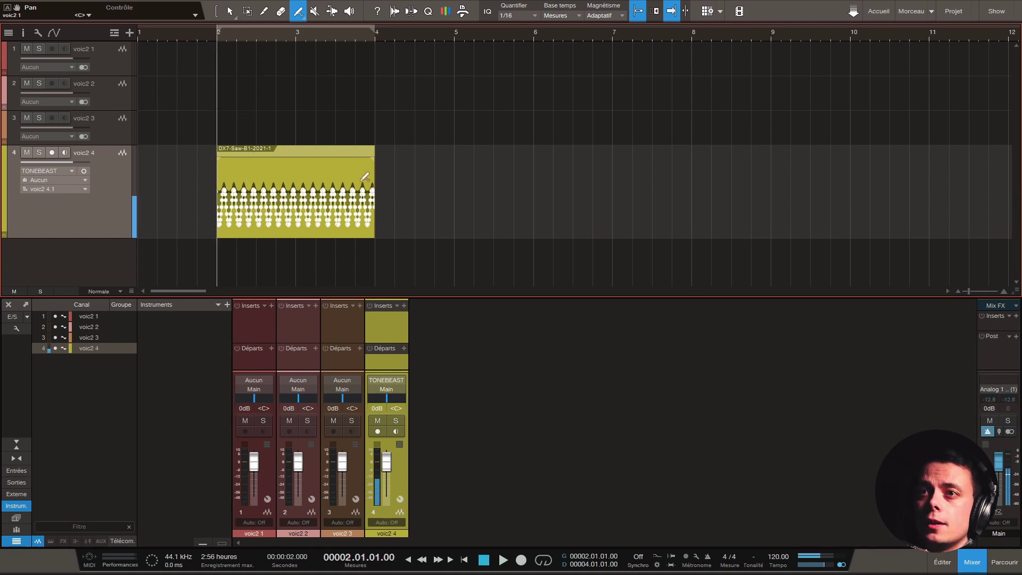
- Return to the Arrow tool and duplicate the DX7-Saw event directly after the original
{"action": "left_click", "coordinate": [229, 11]}
{"action": "left_click", "coordinate": [368, 236]}
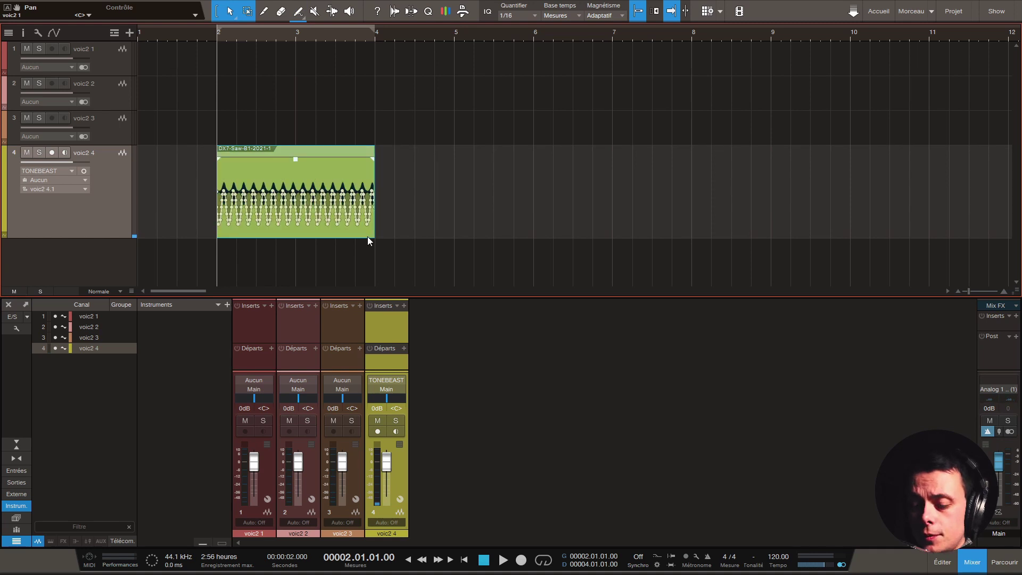
{"action": "key", "text": "d"}
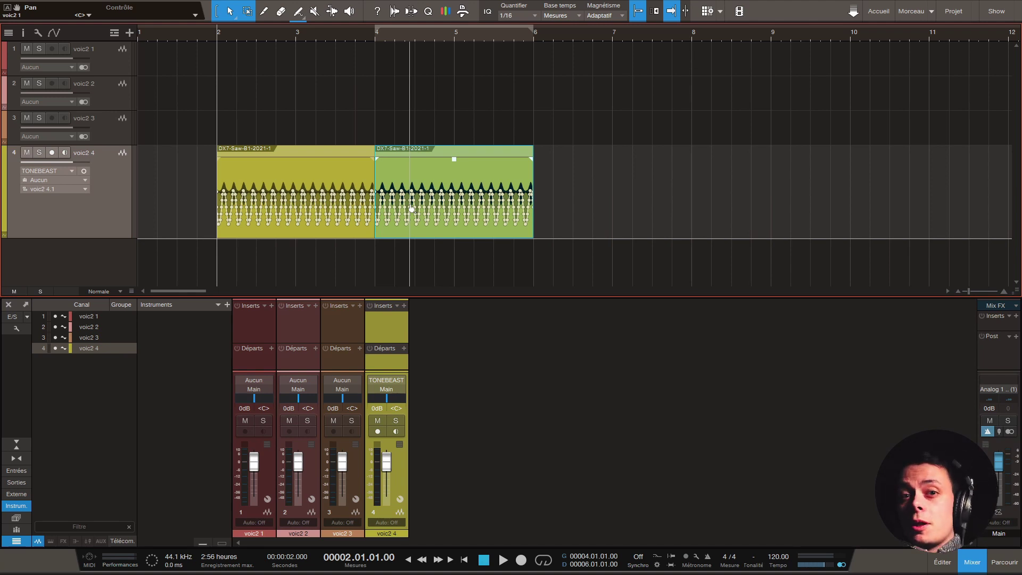
- Create a new clip version for the duplicated DX7-Saw event and raise its gain envelope with the Transform tool
{"action": "right_click", "coordinate": [475, 235]}
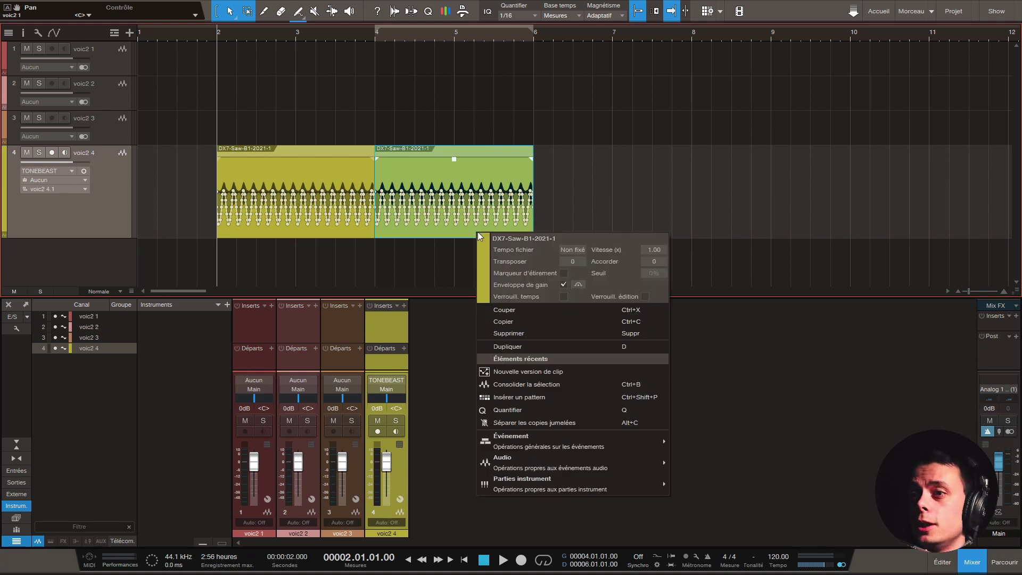
{"action": "left_click", "coordinate": [554, 375]}
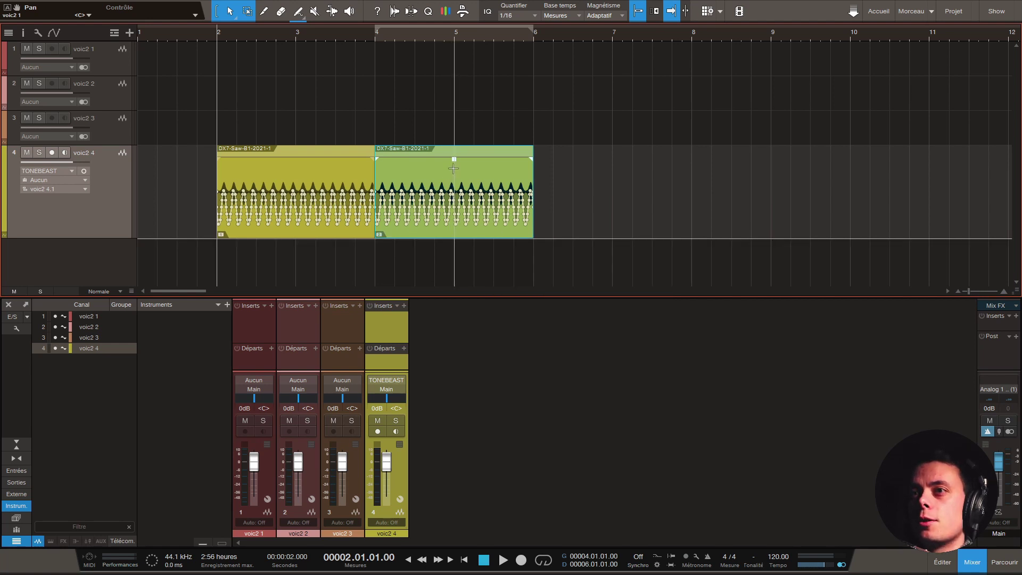
{"action": "left_click", "coordinate": [300, 15]}
{"action": "left_click", "coordinate": [330, 116]}
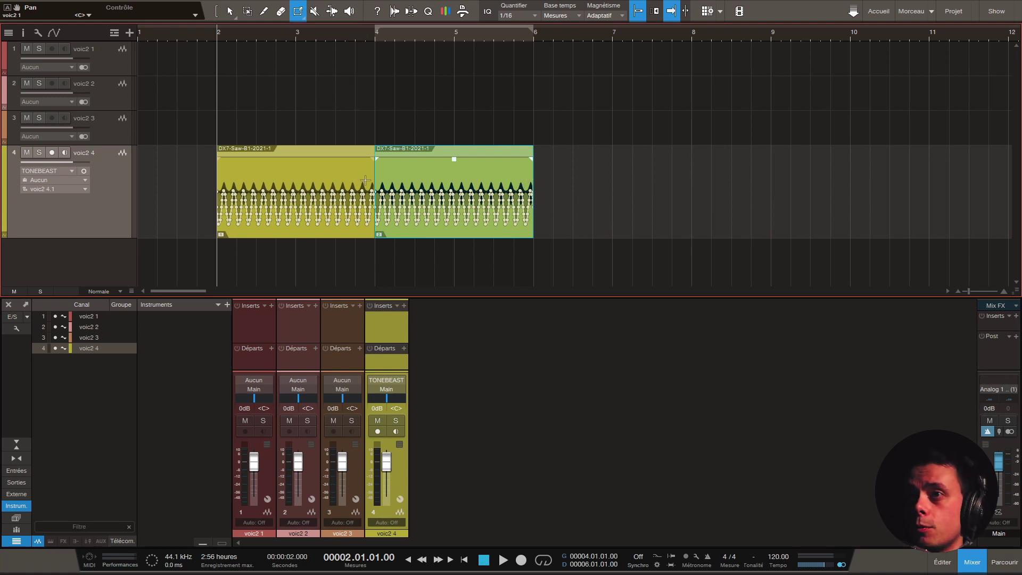
{"action": "left_click_drag", "start_coordinate": [375, 175], "coordinate": [532, 232]}
{"action": "left_click_drag", "start_coordinate": [451, 176], "coordinate": [451, 155]}
{"action": "left_click_drag", "start_coordinate": [453, 236], "coordinate": [456, 175]}
- Return to the Arrow tool and play the two DX7-Saw events from bar 3 to compare them
{"action": "left_click", "coordinate": [294, 39]}
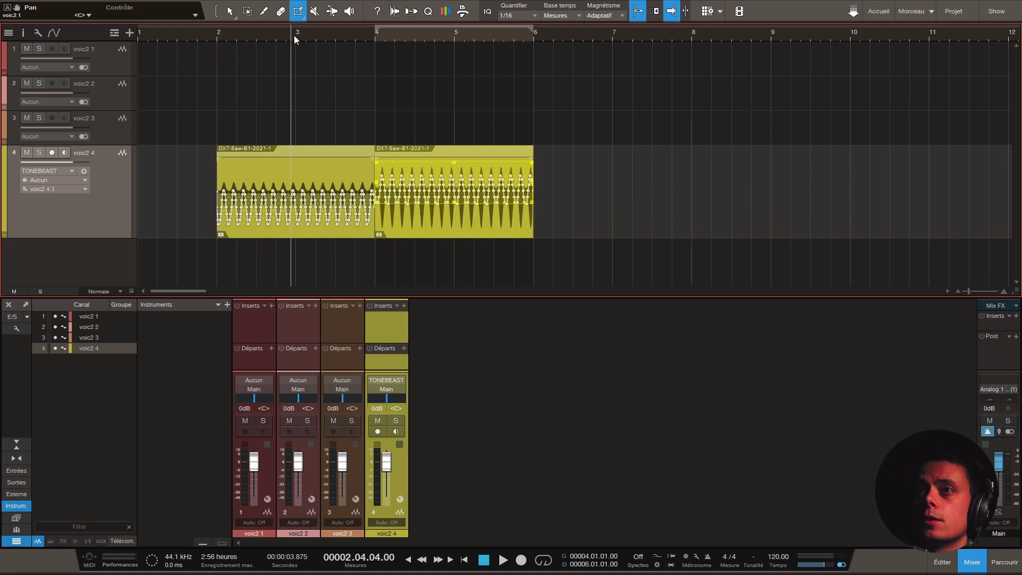
{"action": "key", "text": "1"}
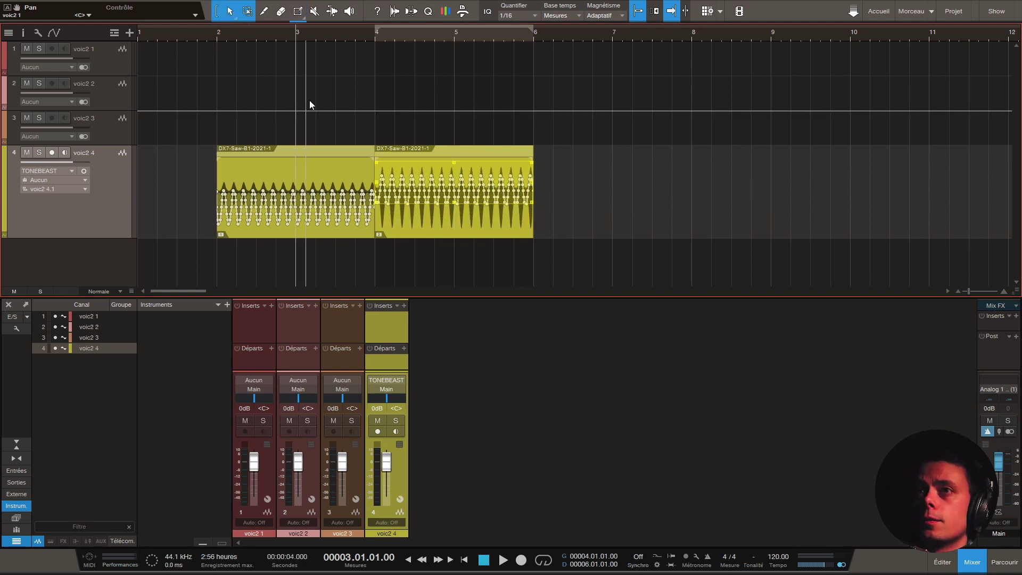
{"action": "left_click", "coordinate": [309, 104]}
{"action": "key", "text": "space"}
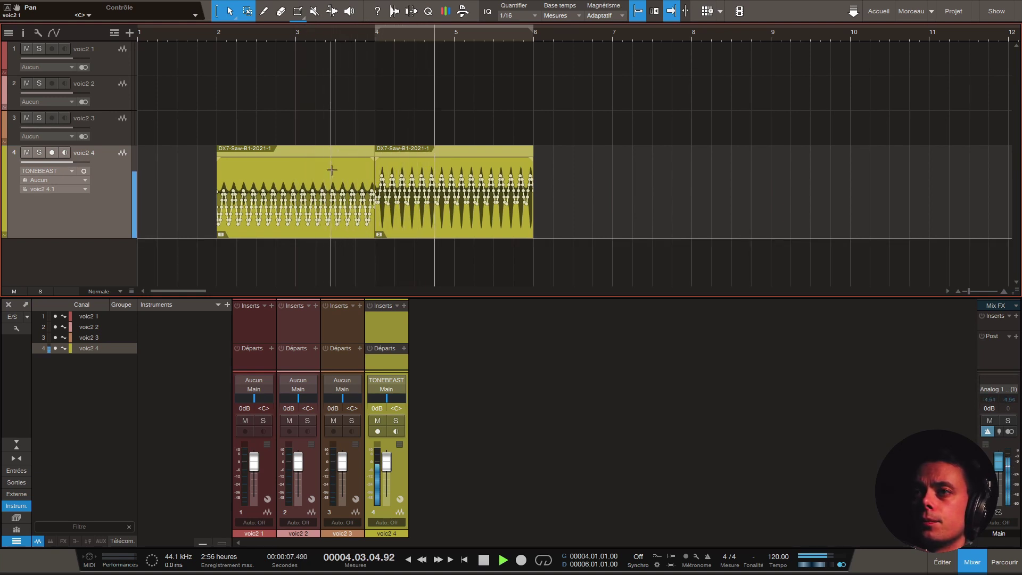
{"action": "key", "text": "space"}
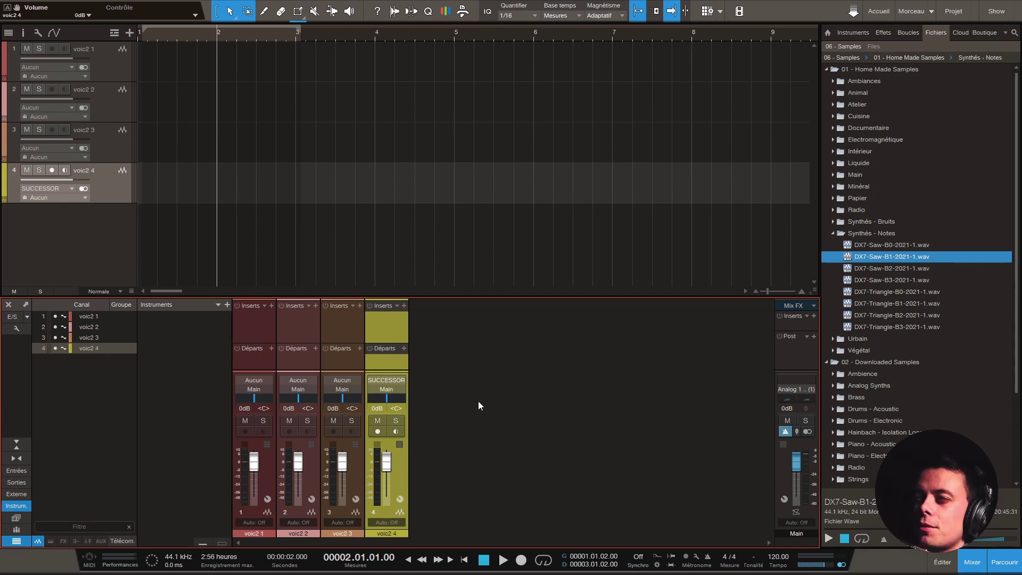
- Search the loop library with the tags full and latination
{"action": "left_click", "coordinate": [908, 33]}
{"action": "left_click", "coordinate": [922, 59]}
{"action": "type", "text": "full"}
{"action": "key", "text": "Return"}
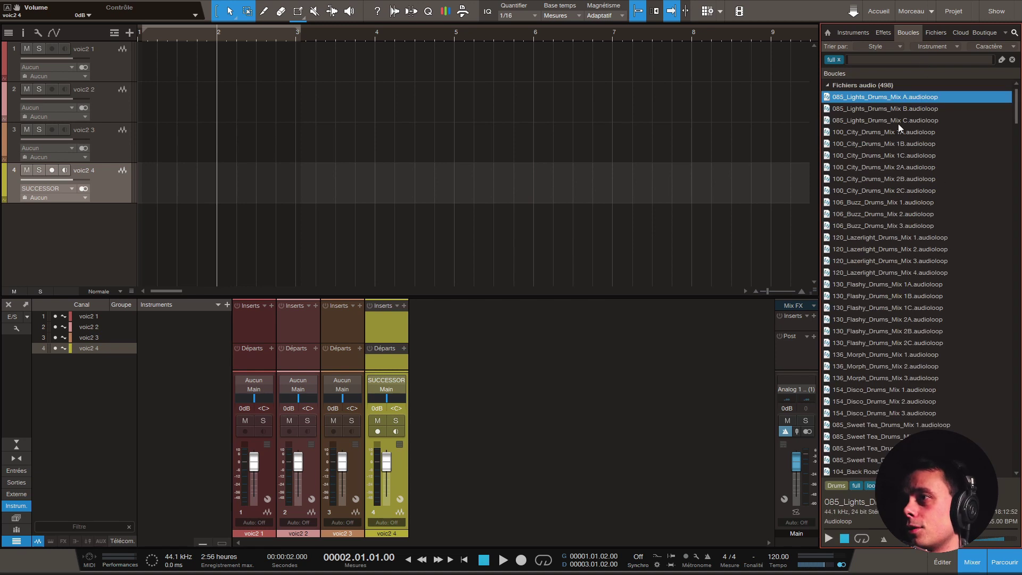
{"action": "left_click", "coordinate": [877, 60]}
{"action": "type", "text": "latin"}
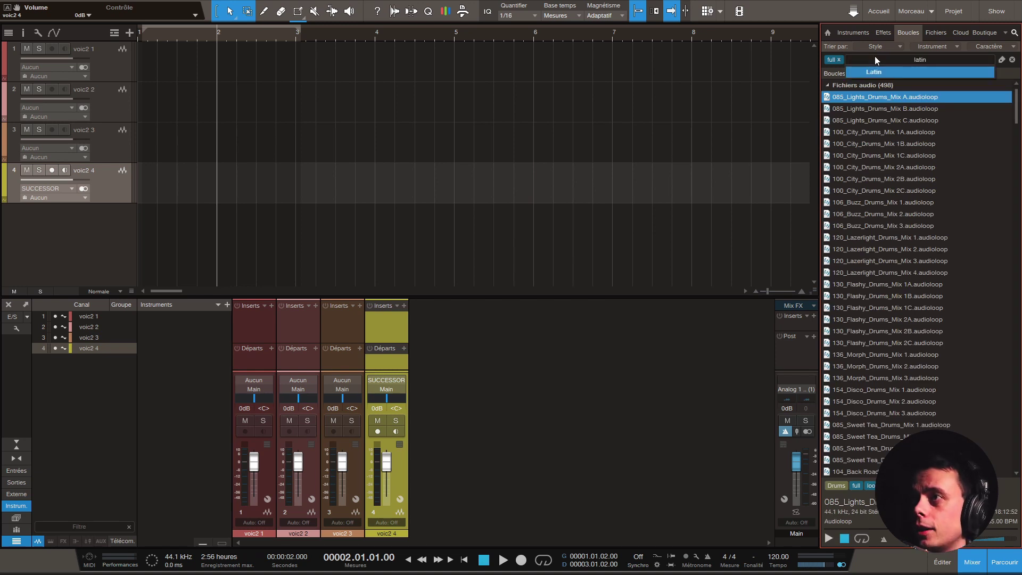
{"action": "type", "text": "ation"}
{"action": "key", "text": "Return"}
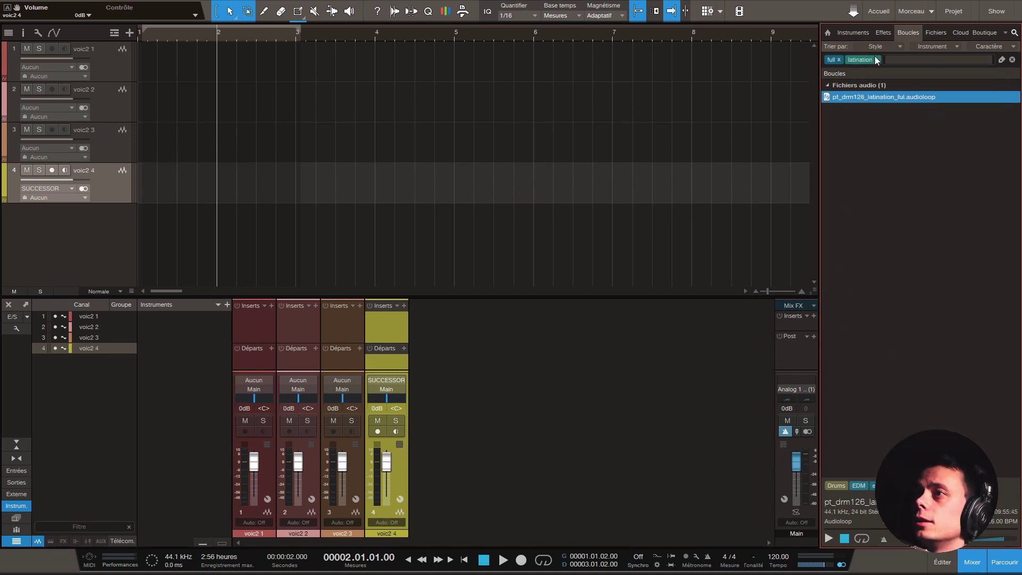
- Place pt_drm126_latination_ful on track voic2 4 at bar 3, clear the loop search and close the browser
{"action": "left_click_drag", "start_coordinate": [882, 101], "coordinate": [315, 186]}
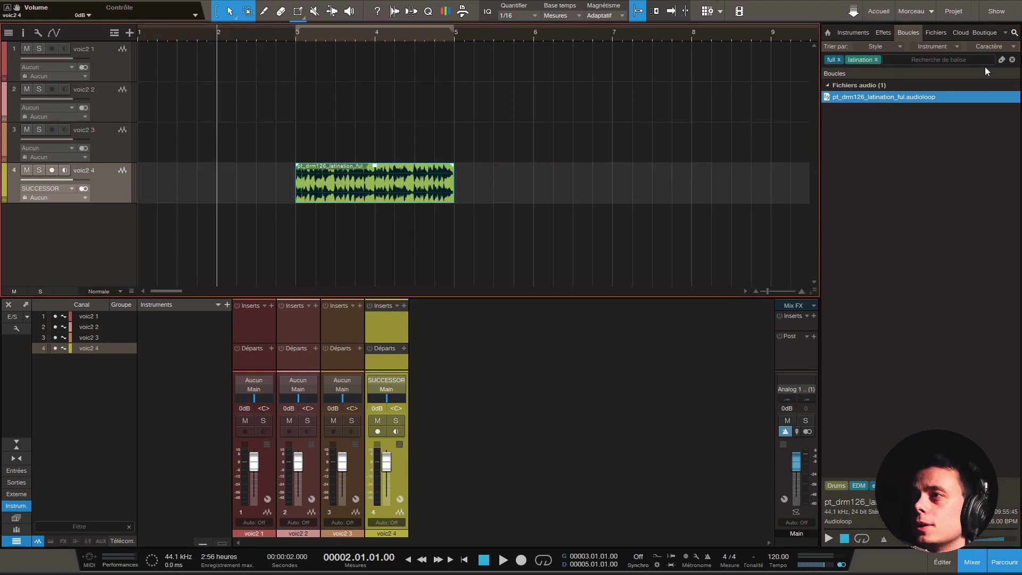
{"action": "left_click", "coordinate": [1011, 59]}
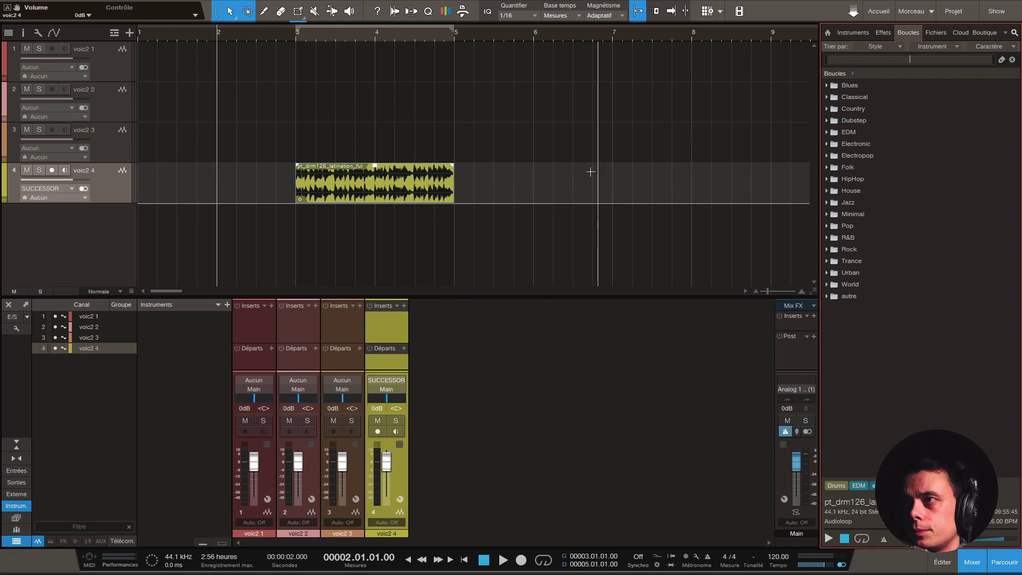
{"action": "left_click", "coordinate": [410, 189]}
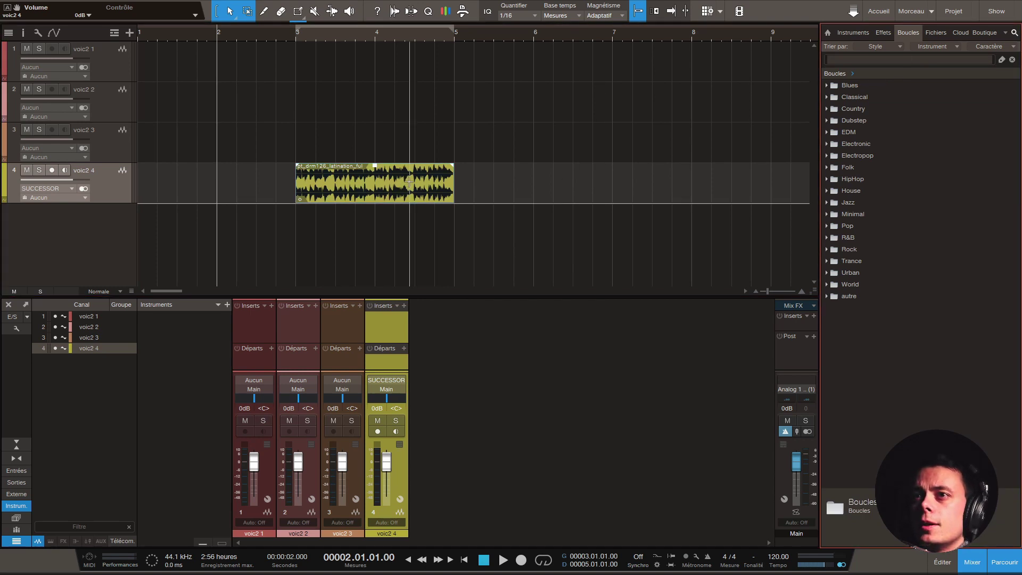
{"action": "left_click", "coordinate": [429, 198]}
{"action": "key", "text": "F5"}
- Lower the voic2 4 channel volume to -14.2 dB and play the drum loop from bar 3
{"action": "left_click", "coordinate": [305, 34]}
{"action": "left_click_drag", "start_coordinate": [388, 470], "coordinate": [388, 477]}
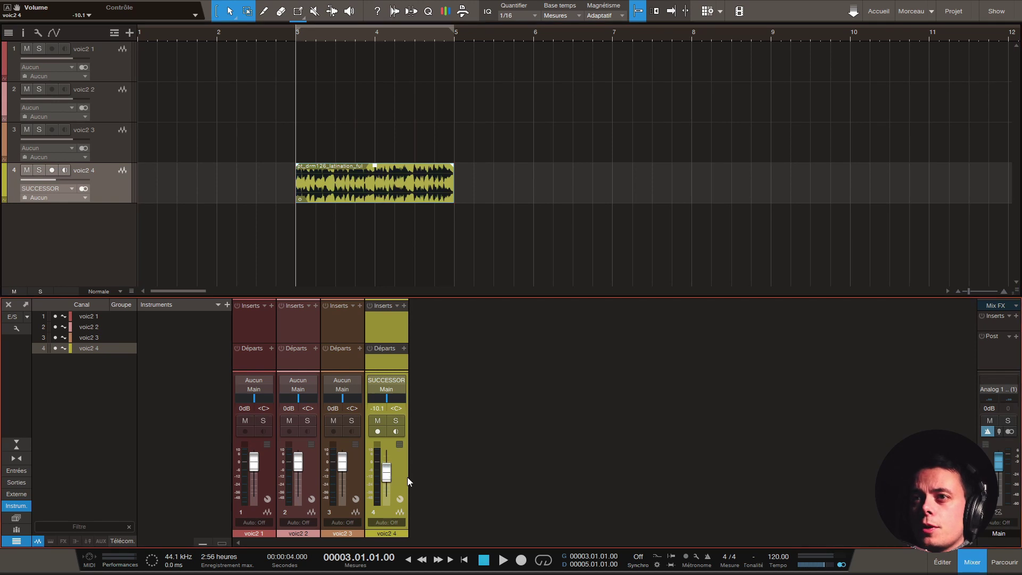
{"action": "scroll", "coordinate": [390, 477], "scroll_direction": "down", "scroll_amount": 3}
{"action": "key", "text": "space"}
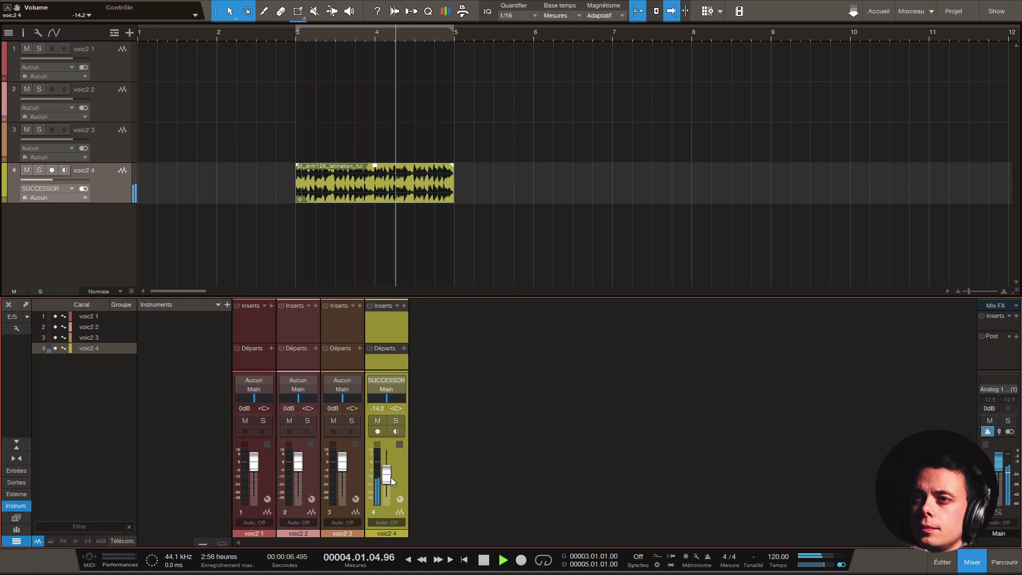
{"action": "key", "text": "space"}
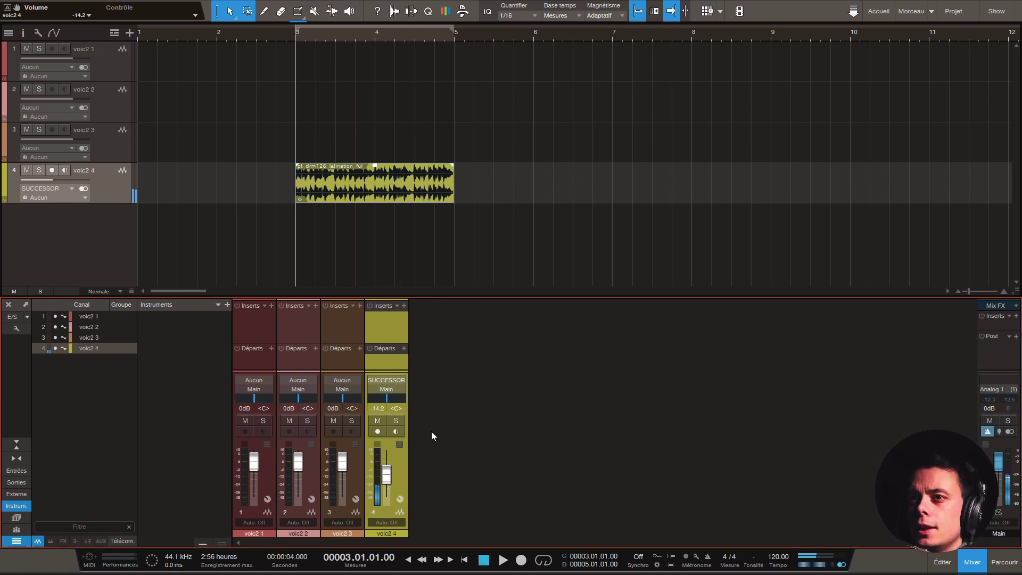
- Insert the Splitter effect on channel voic2 4 and position its routing window beside the loop
{"action": "left_click", "coordinate": [405, 306]}
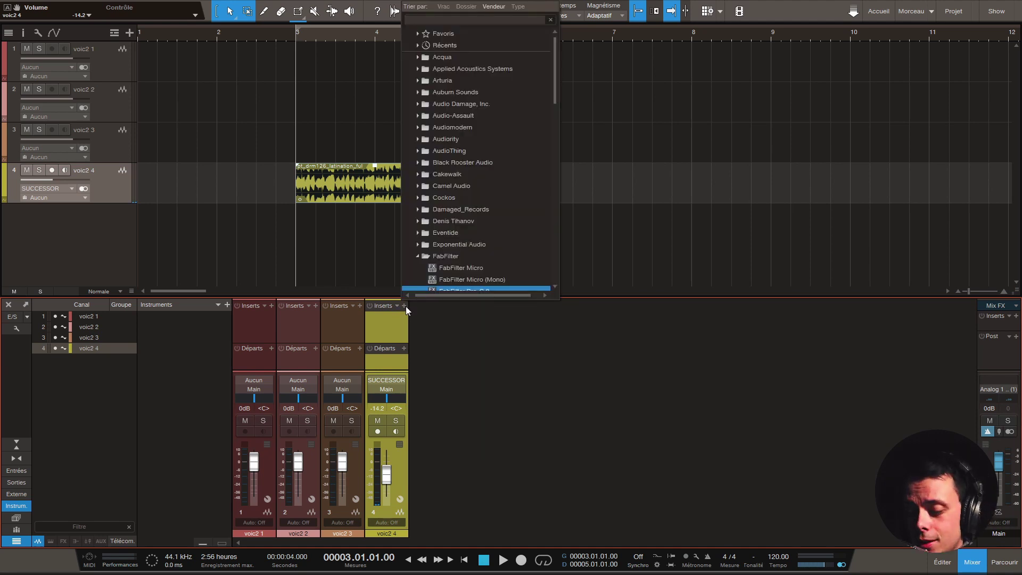
{"action": "type", "text": "splitter"}
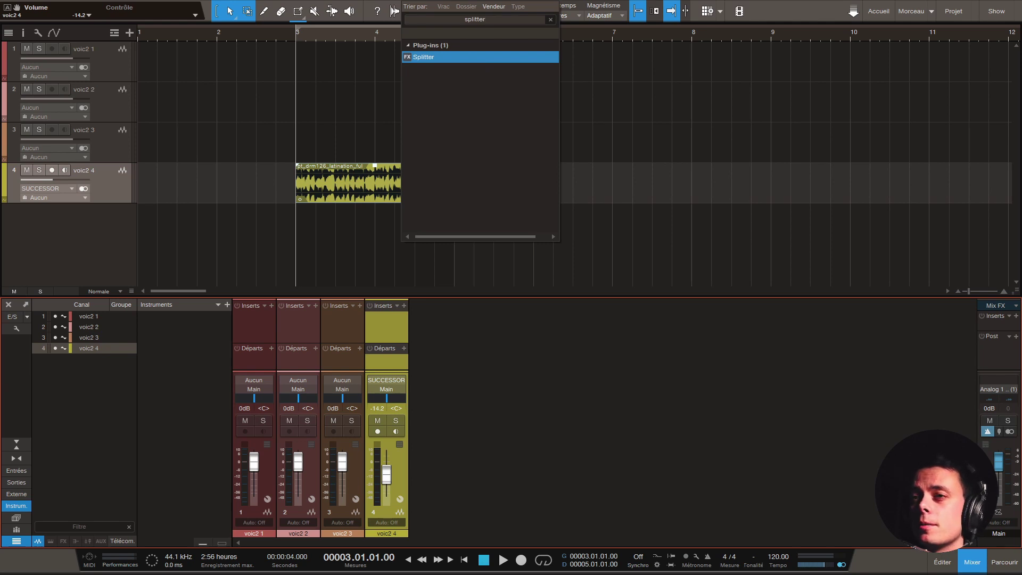
{"action": "key", "text": "Return"}
{"action": "left_click_drag", "start_coordinate": [668, 216], "coordinate": [665, 233]}
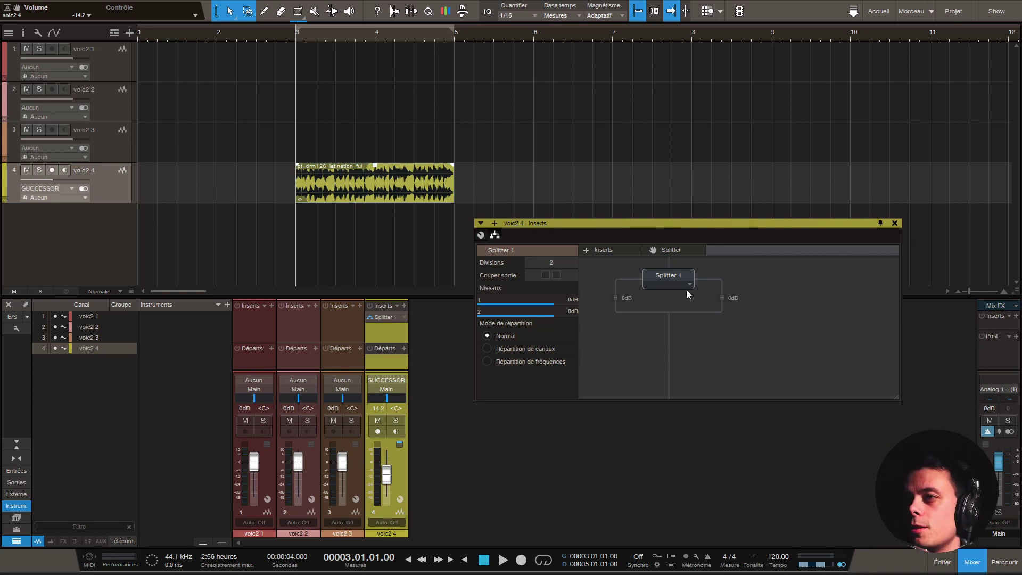
- Set the Splitter to frequency split mode with the crossover at 240 Hz and play the loop through it
{"action": "left_click", "coordinate": [488, 361]}
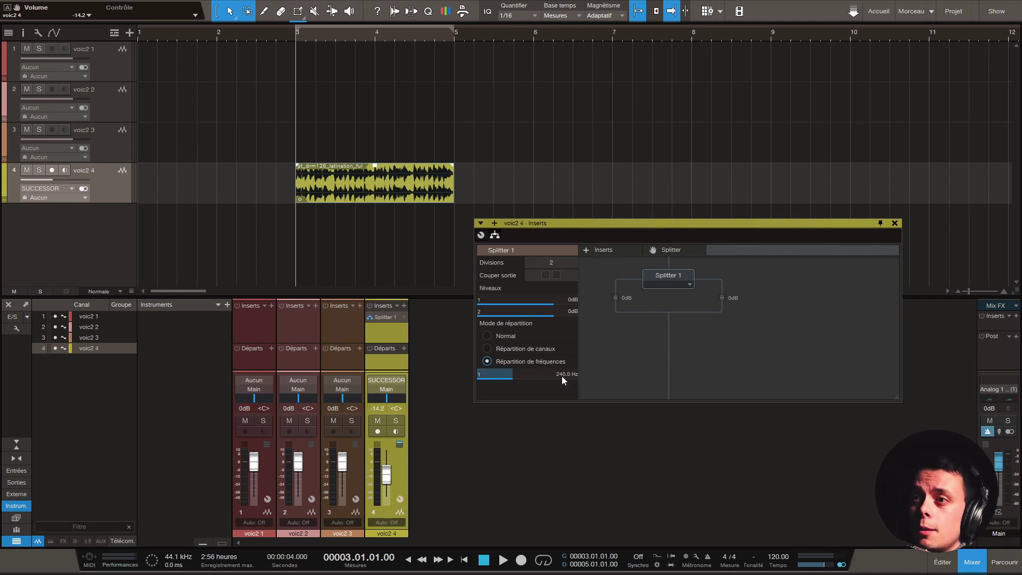
{"action": "mouse_move", "coordinate": [563, 377]}
{"action": "left_mouse_down"}
{"action": "mouse_move", "coordinate": [538, 386]}
{"action": "mouse_move", "coordinate": [547, 376]}
{"action": "left_mouse_up"}
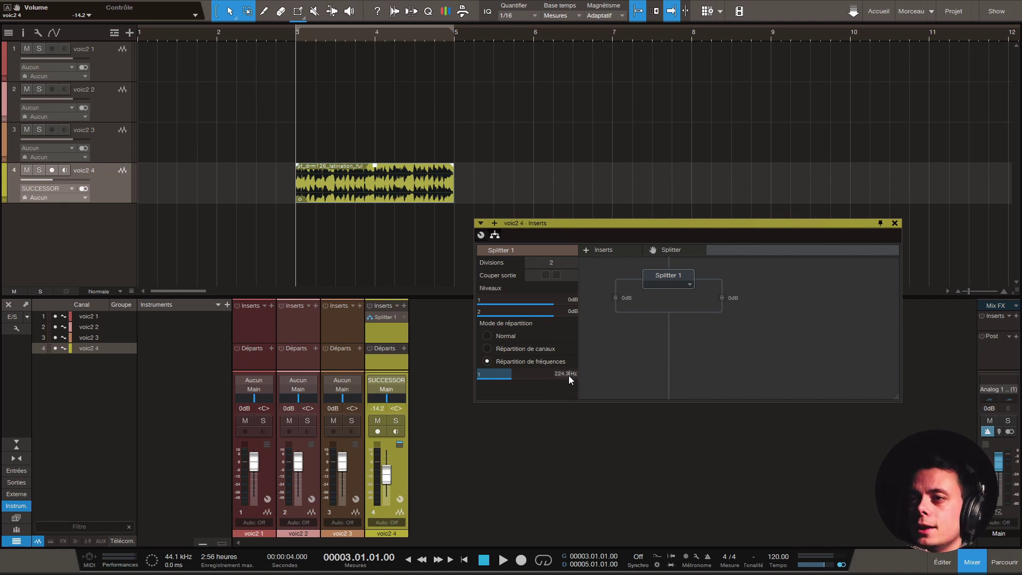
{"action": "type", "text": "240"}
{"action": "key", "text": "Return"}
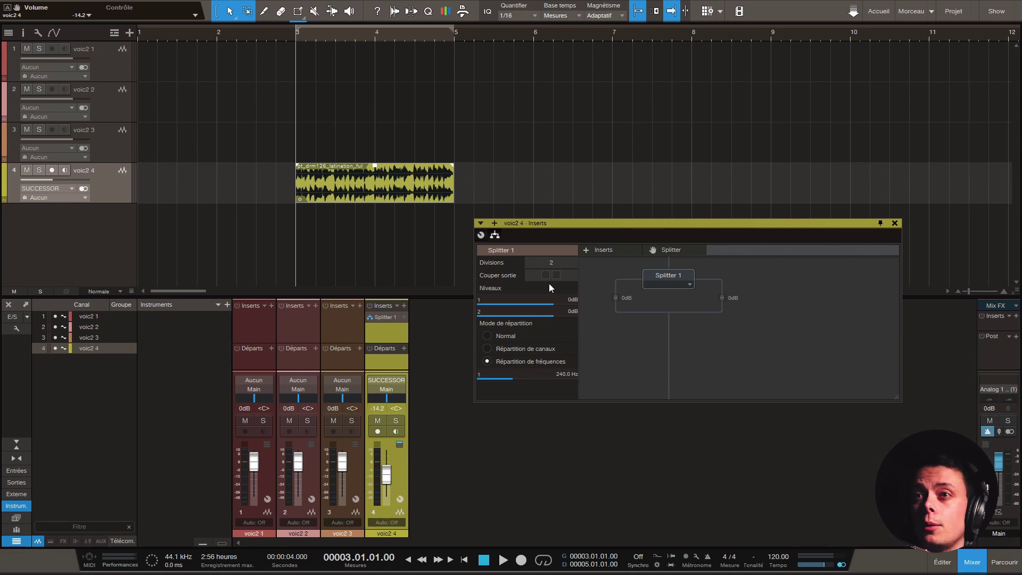
{"action": "key", "text": "space"}
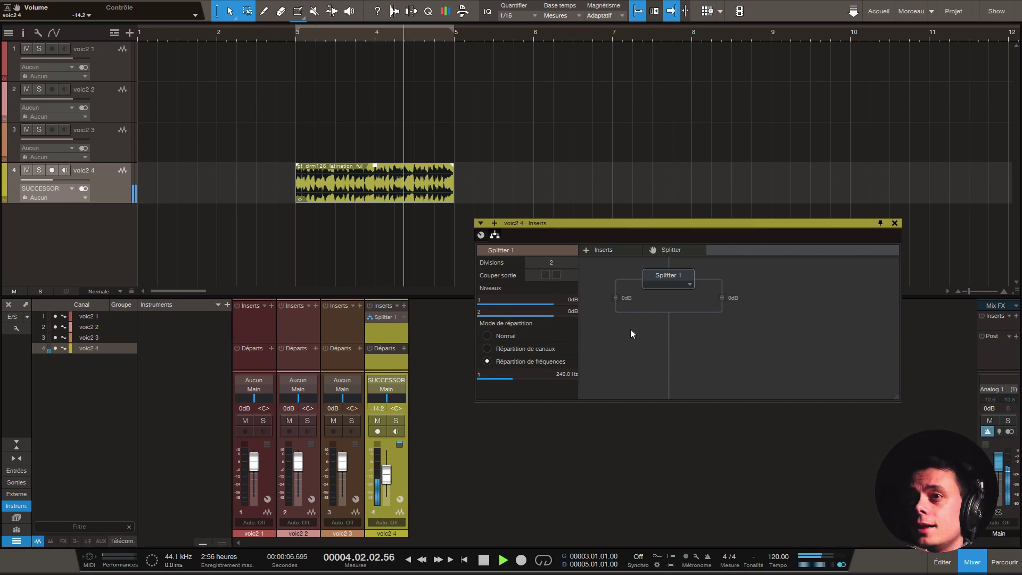
{"action": "key", "text": "space"}
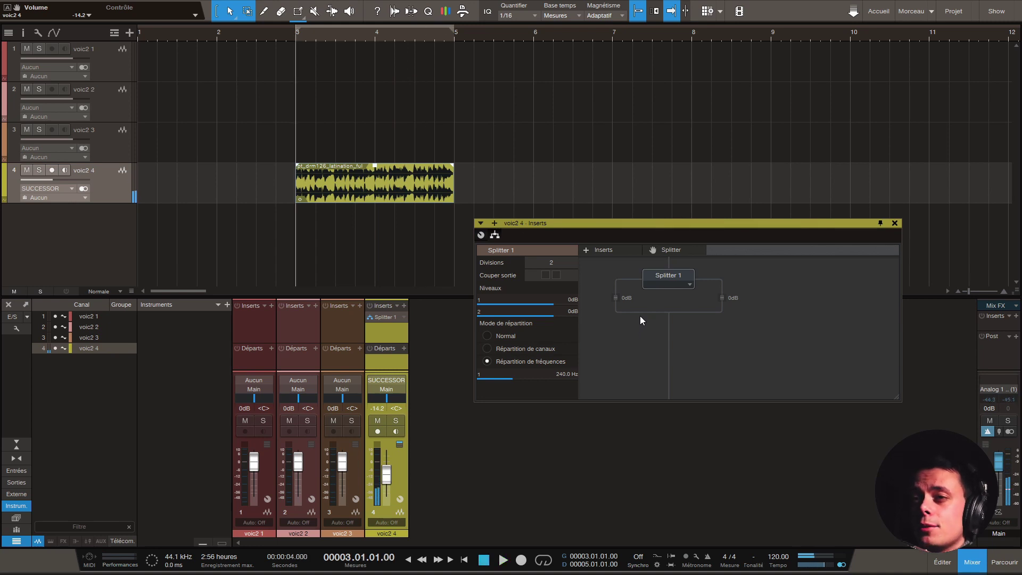
- Enlarge the mixer and expand Splitter 1 in the voic2 4 insert rack to show its band controls
{"action": "left_click_drag", "start_coordinate": [418, 298], "coordinate": [417, 271]}
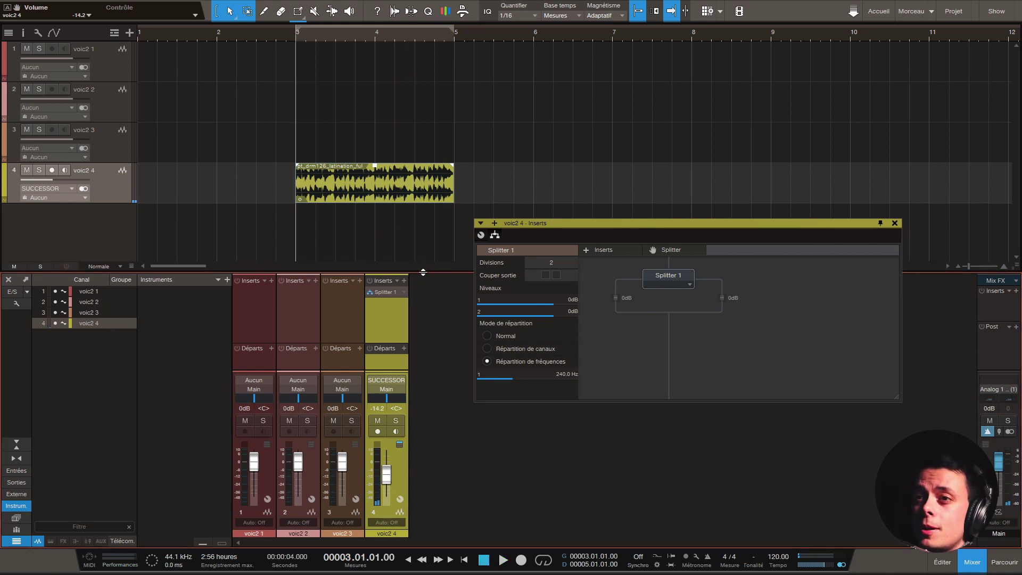
{"action": "left_click", "coordinate": [385, 292]}
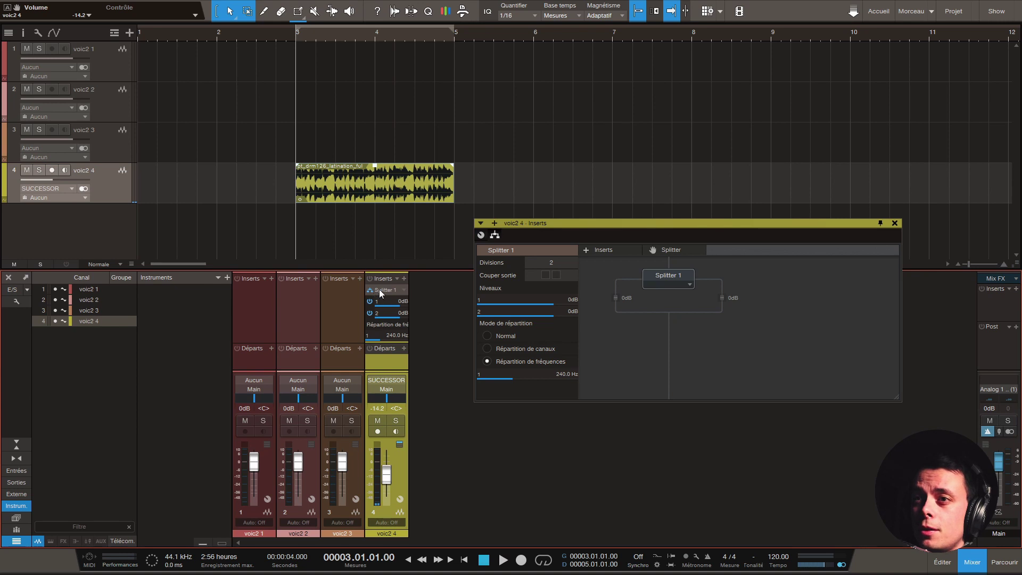
{"action": "left_click_drag", "start_coordinate": [390, 268], "coordinate": [392, 230]}
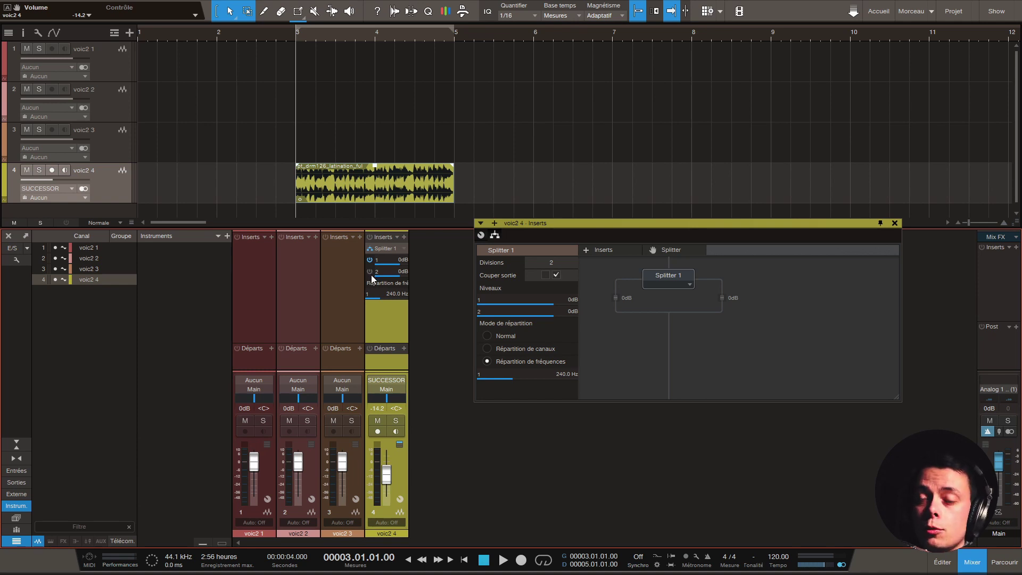
- Listen to the Splitter's low band and high band separately by muting the opposite output, with both outputs re-enabled at the end
{"action": "key", "text": "space"}
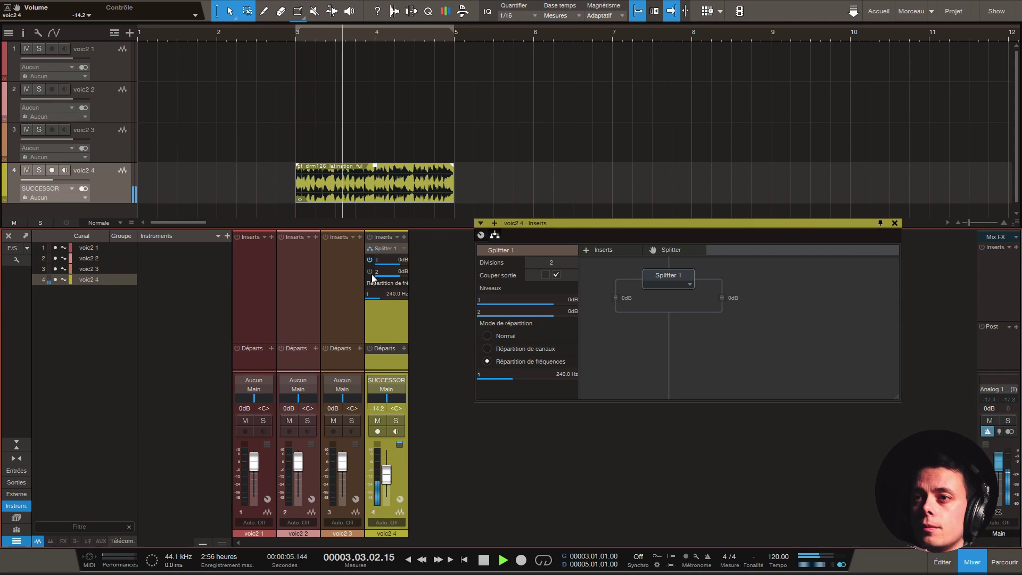
{"action": "key", "text": "space"}
{"action": "left_click", "coordinate": [370, 261]}
{"action": "left_click", "coordinate": [369, 271]}
{"action": "key", "text": "space"}
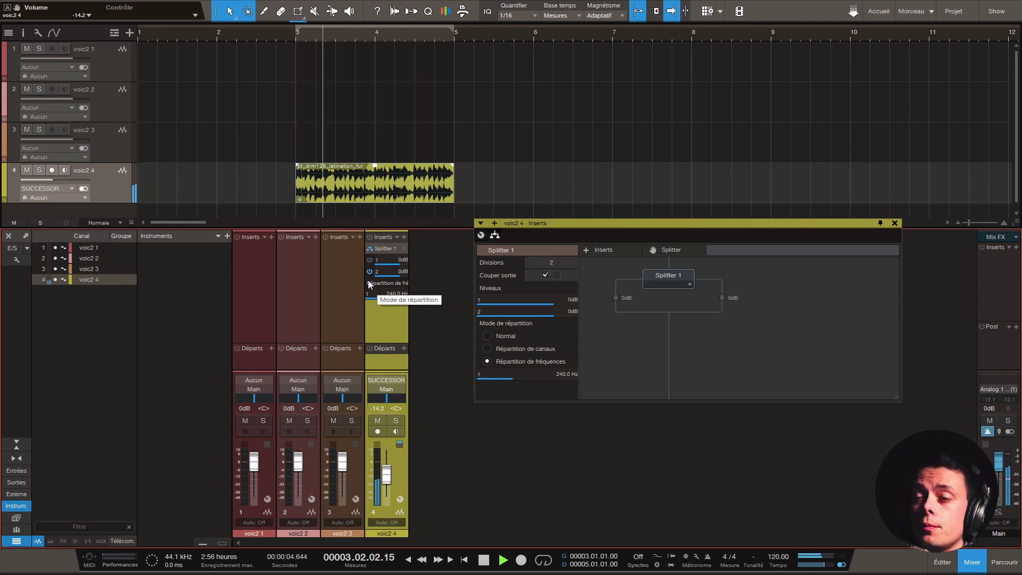
{"action": "key", "text": "space"}
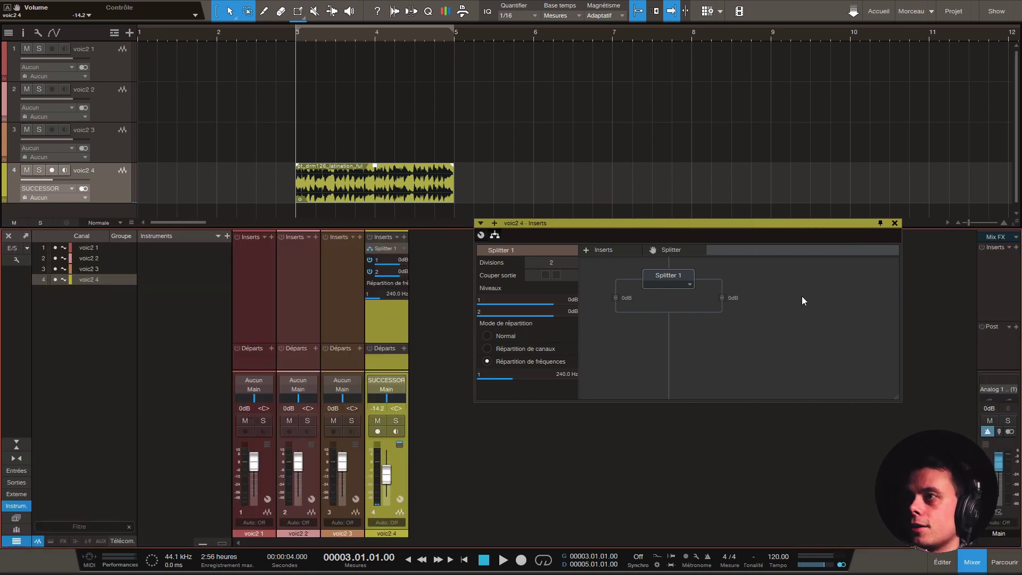
- Add the bx_solo plug-in to the Splitter's first branch and set its Stereo Width to Mono
{"action": "key", "text": "F5"}
{"action": "left_click", "coordinate": [883, 34]}
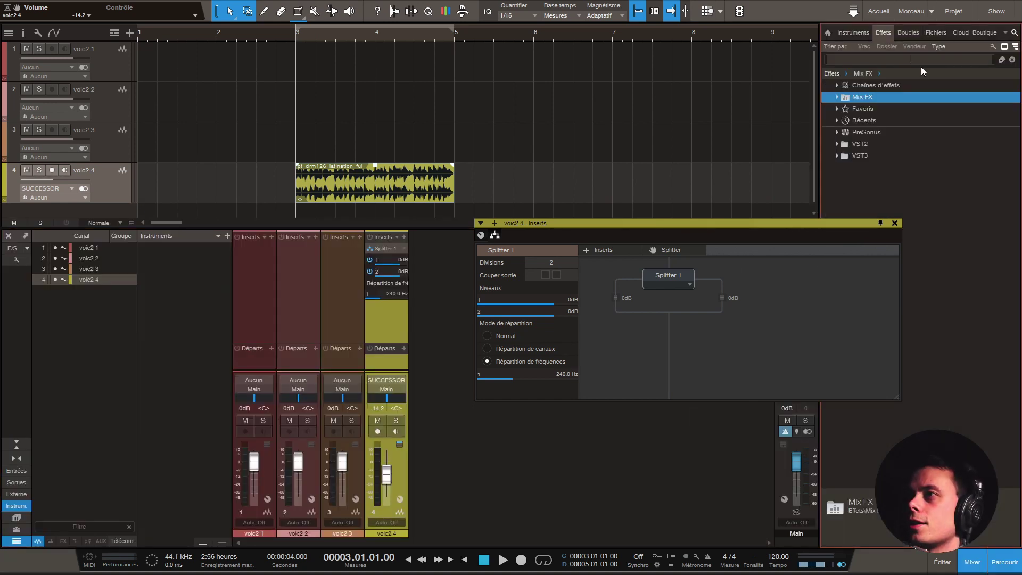
{"action": "type", "text": "bx_solo"}
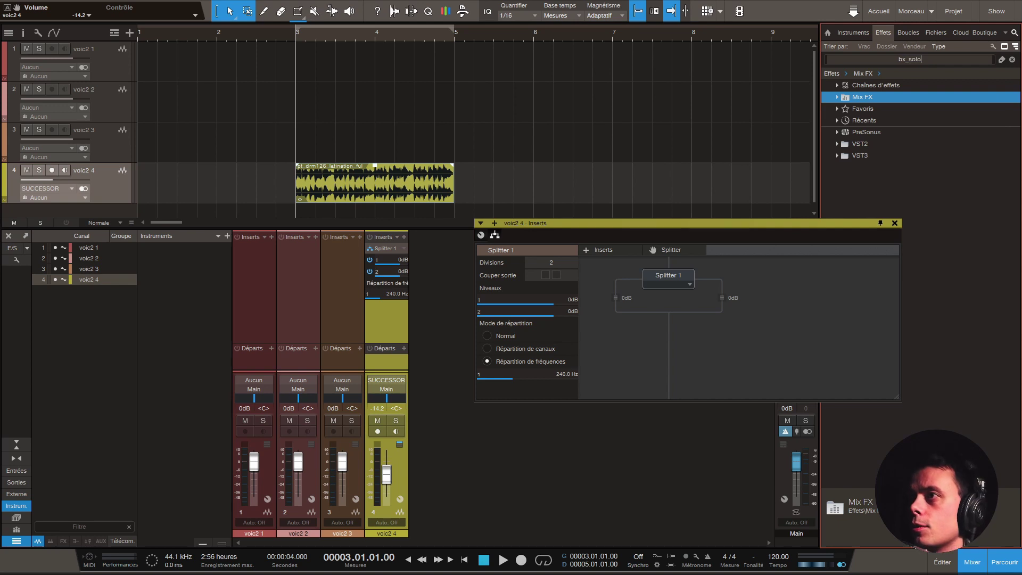
{"action": "left_click_drag", "start_coordinate": [849, 107], "coordinate": [624, 298]}
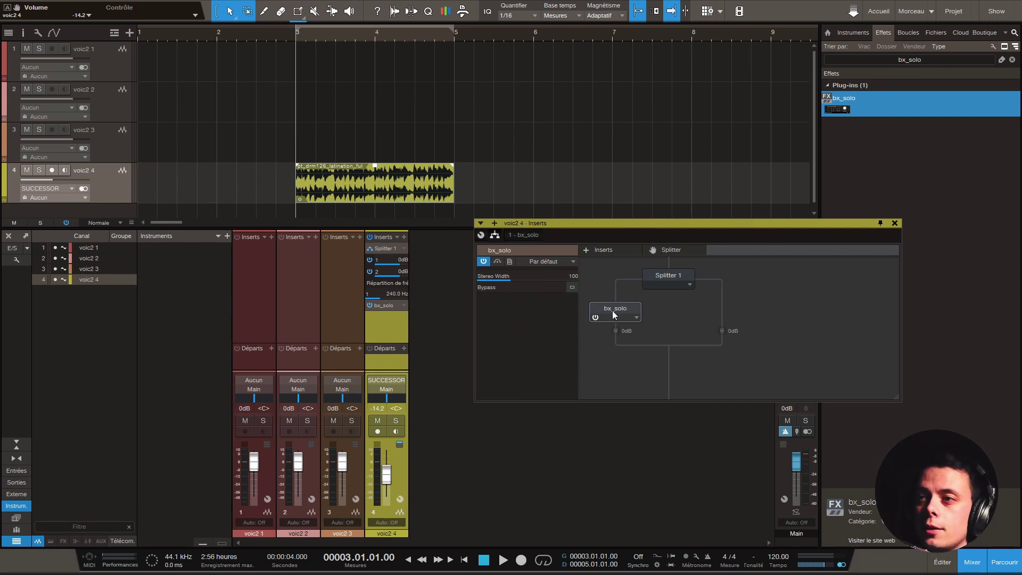
{"action": "double_click", "coordinate": [622, 311]}
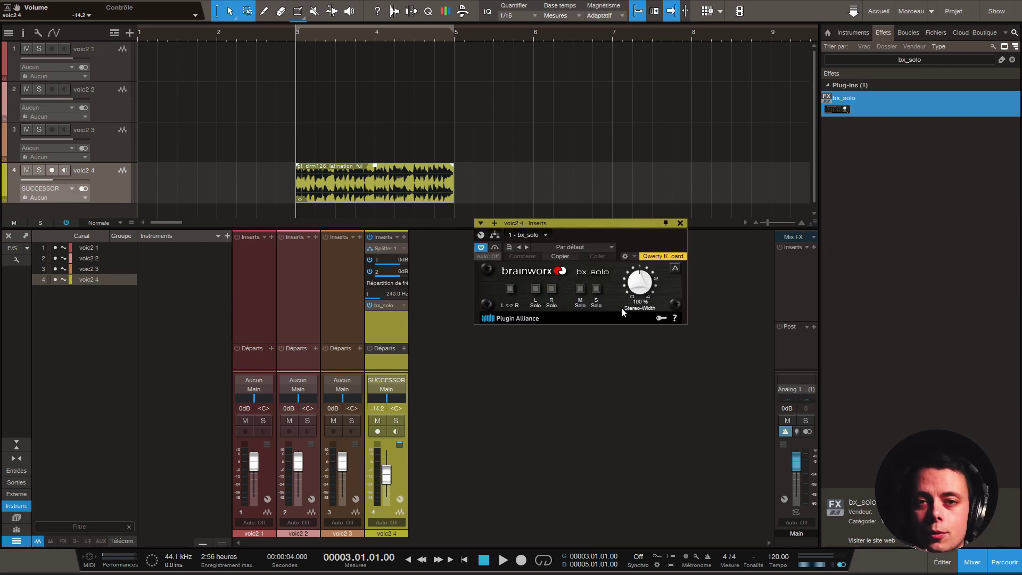
{"action": "left_click_drag", "start_coordinate": [642, 285], "coordinate": [626, 395]}
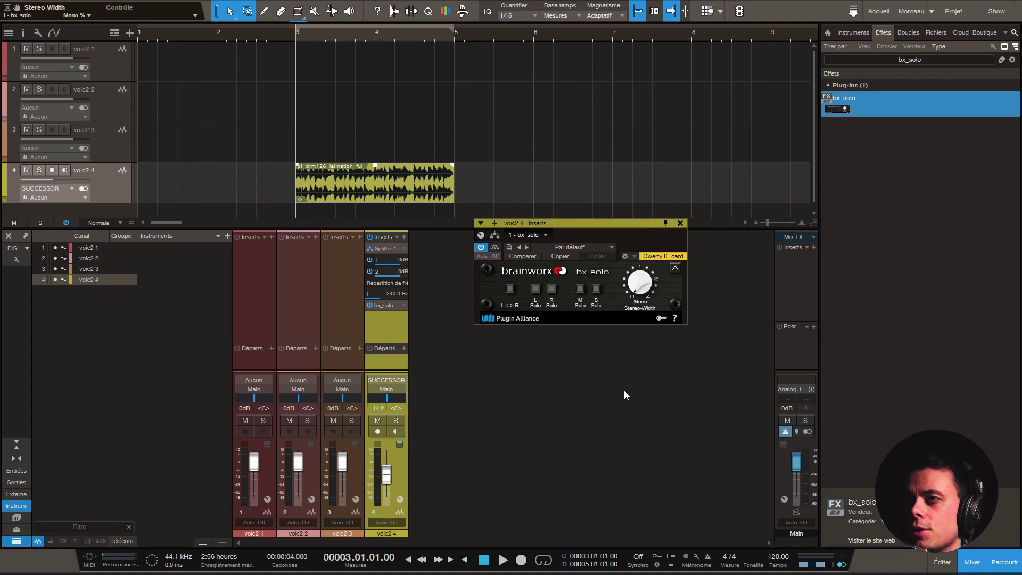
- Play the drum loop through bx_solo and show the routing view of the voic2 4 inserts
{"action": "key", "text": "space"}
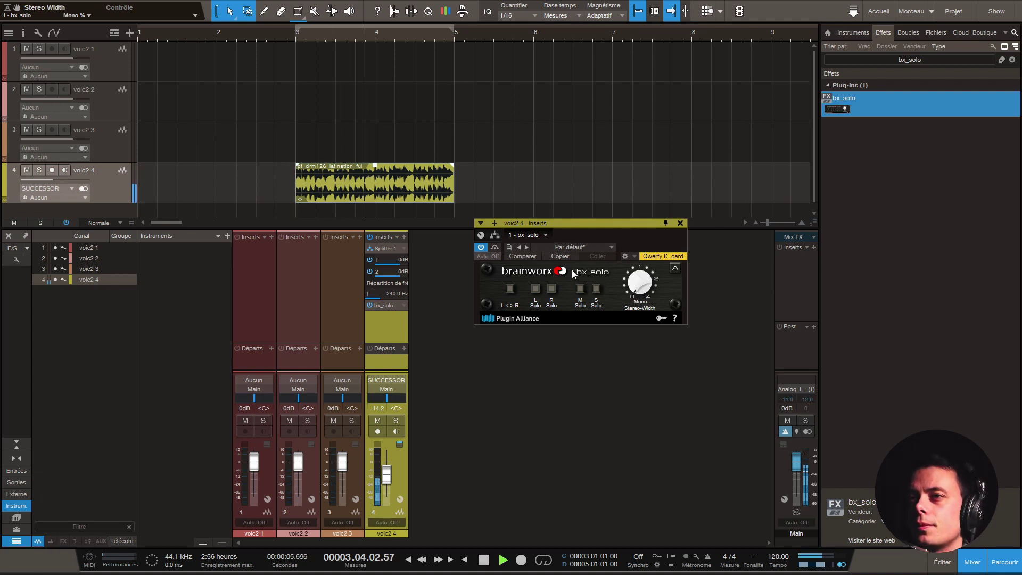
{"action": "left_click", "coordinate": [494, 235]}
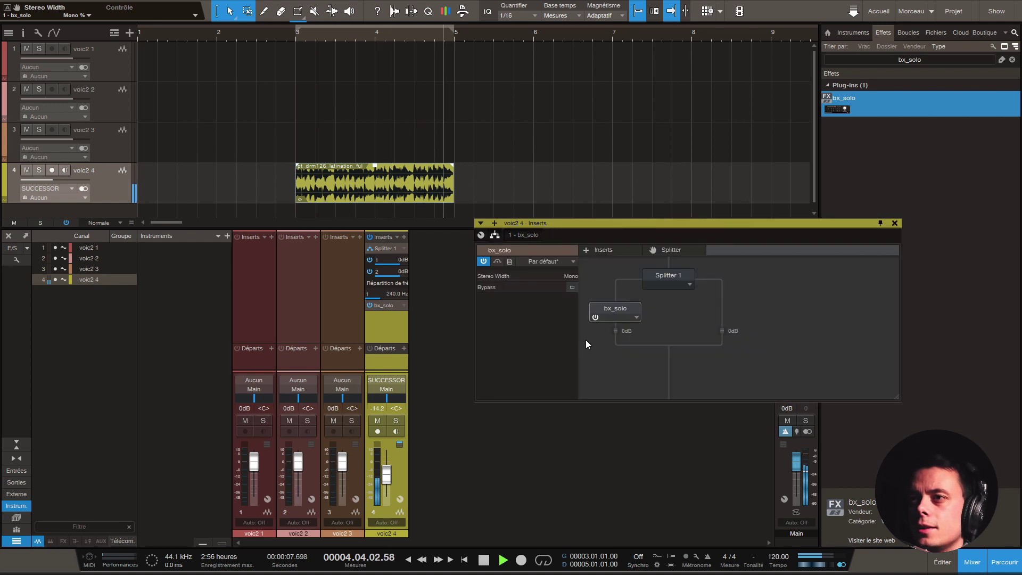
{"action": "key", "text": "space"}
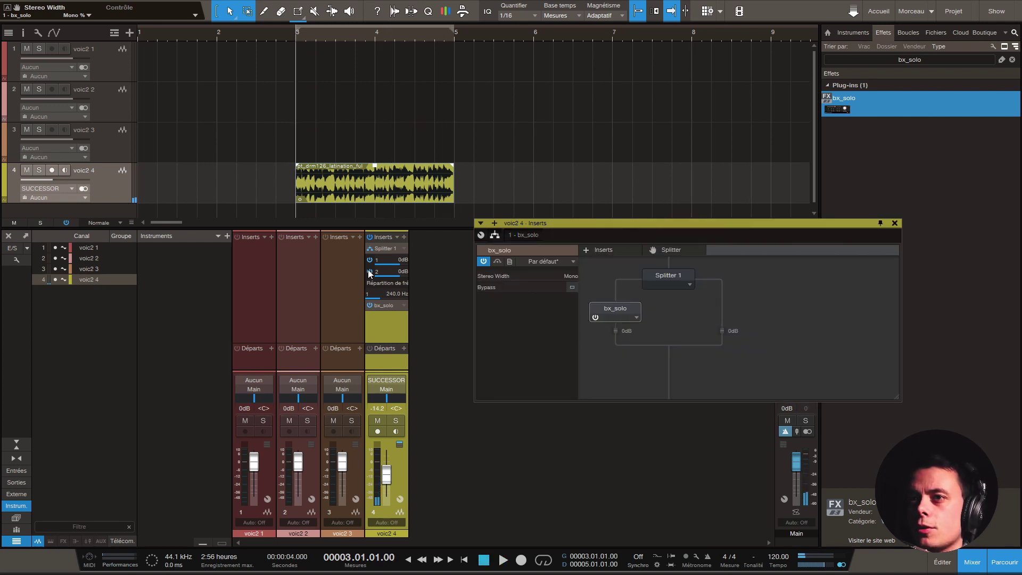
- With the Splitter's second output muted, compare the low band with bx_solo active and bypassed, re-enabling the plug-in and both outputs at the end
{"action": "key", "text": "space"}
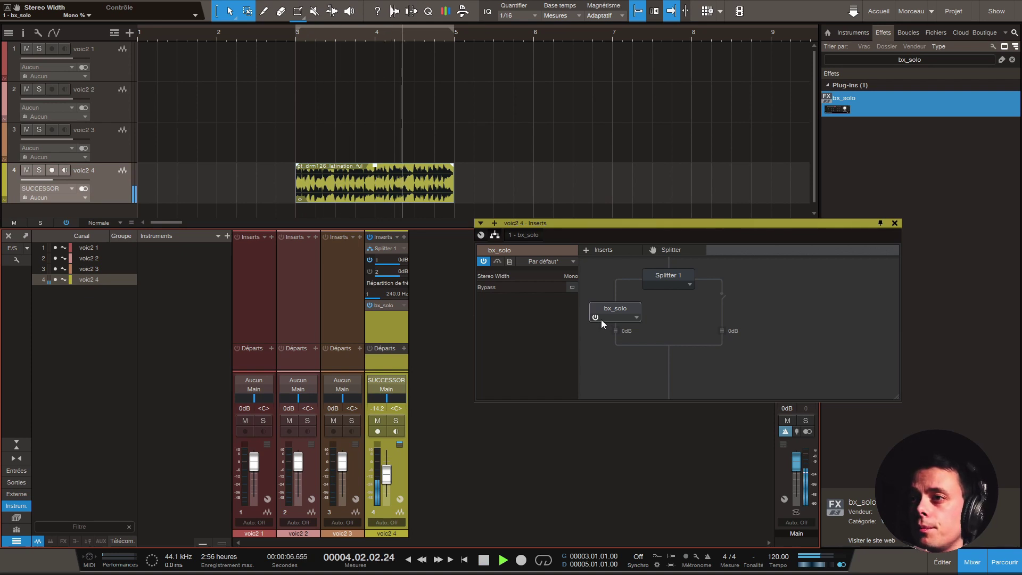
{"action": "key", "text": "space"}
{"action": "left_click", "coordinate": [596, 317]}
{"action": "key", "text": "space"}
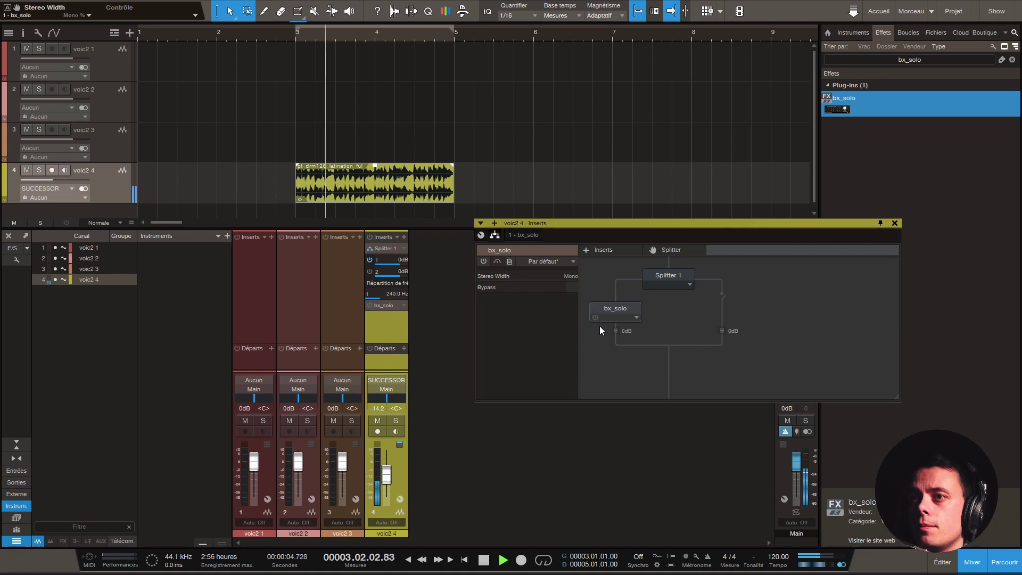
{"action": "key", "text": "space"}
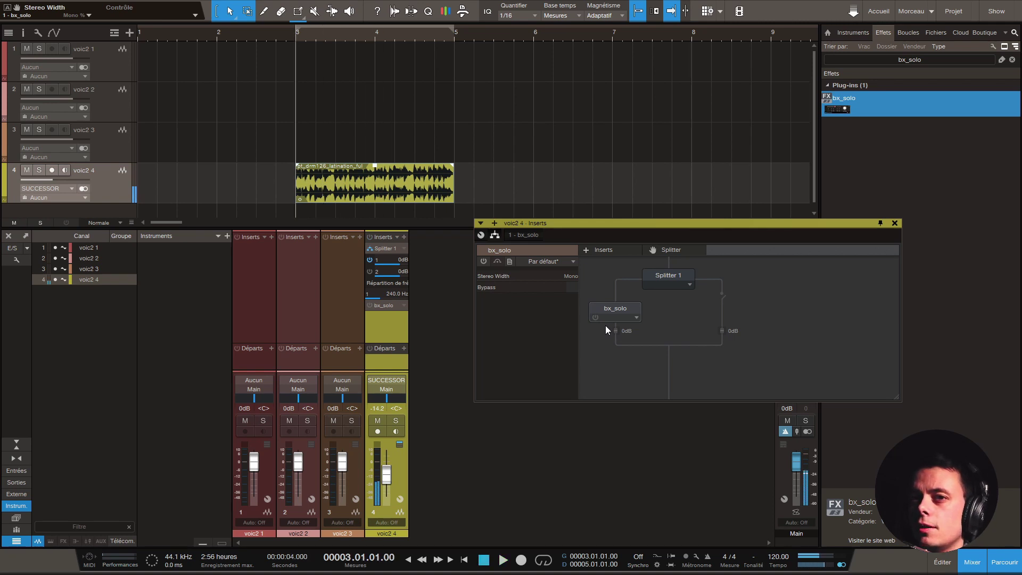
{"action": "left_click", "coordinate": [595, 316]}
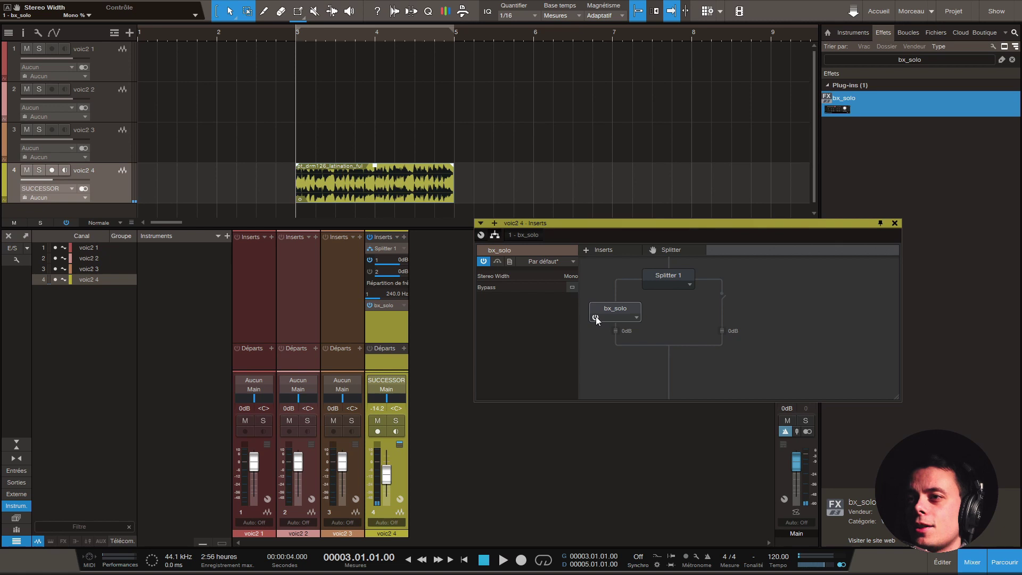
{"action": "left_click", "coordinate": [370, 272]}
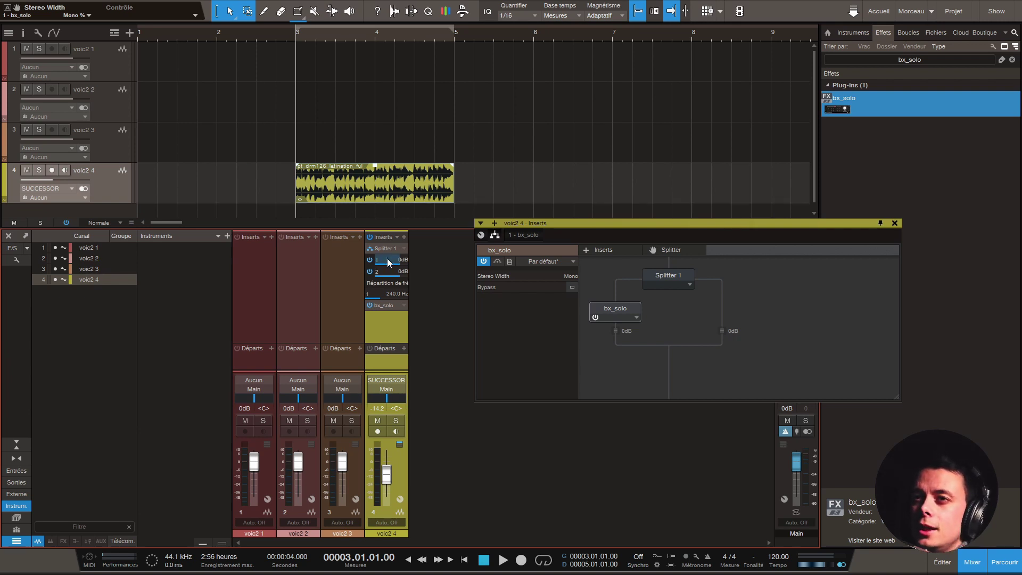
- Collapse Splitter 1 in the insert rack and switch the inserts window between the bx_solo interface and the routing view
{"action": "mouse_move", "coordinate": [389, 261]}
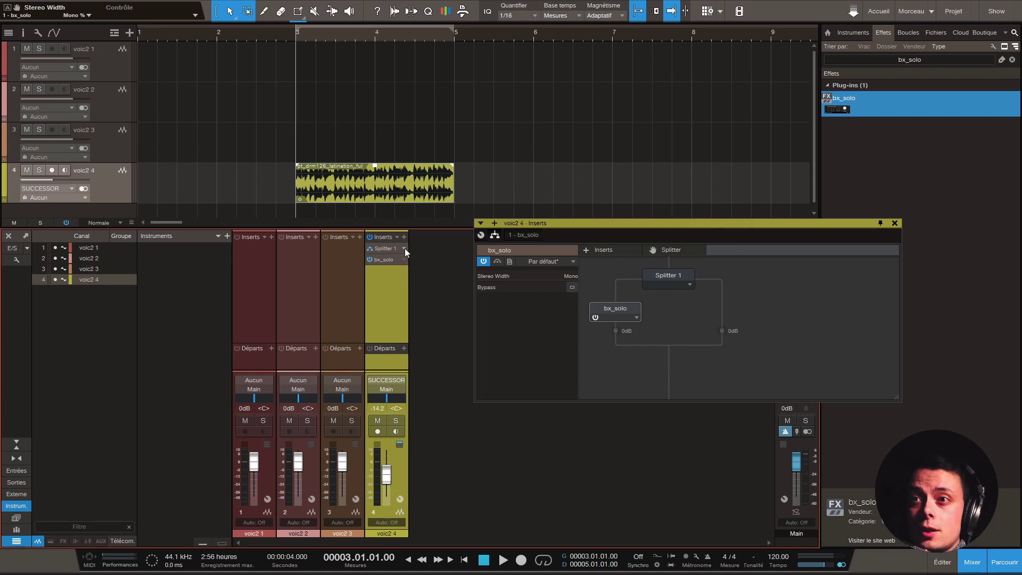
{"action": "left_click", "coordinate": [524, 237]}
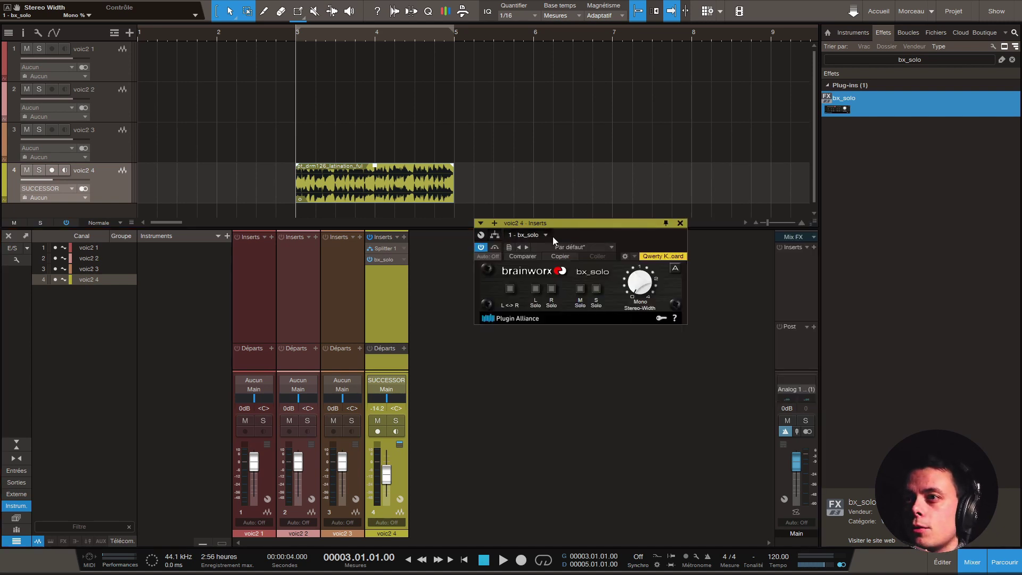
{"action": "left_click", "coordinate": [493, 235]}
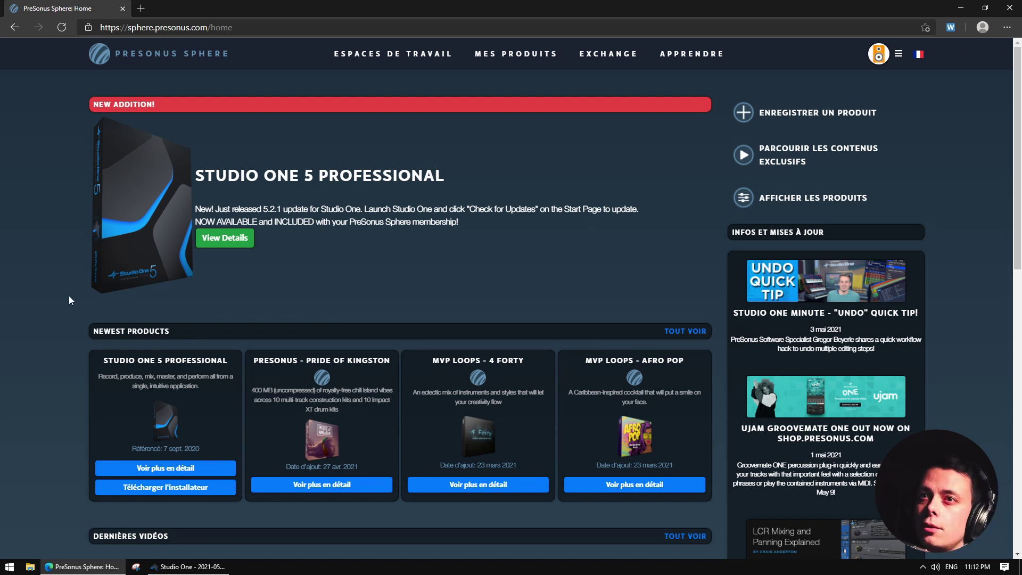
- Switch to the browser and look through the PreSonus Sphere home page
{"action": "scroll", "coordinate": [69, 295], "scroll_direction": "down", "scroll_amount": 8}
{"action": "scroll", "coordinate": [62, 315], "scroll_direction": "up", "scroll_amount": 8}
{"action": "scroll", "coordinate": [171, 104], "scroll_direction": "down", "scroll_amount": 7}
{"action": "scroll", "coordinate": [459, 303], "scroll_direction": "up", "scroll_amount": 7}
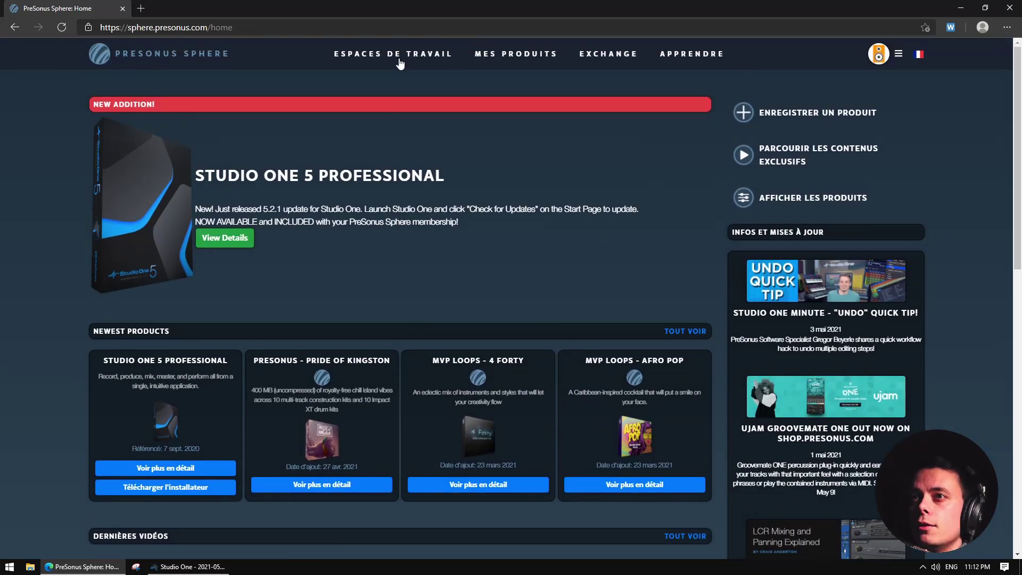
- Tour the site's workspaces, registered products, Exchange featured artists and full Exchange catalogue, ending with the exclusive learning videos
{"action": "left_click", "coordinate": [400, 60]}
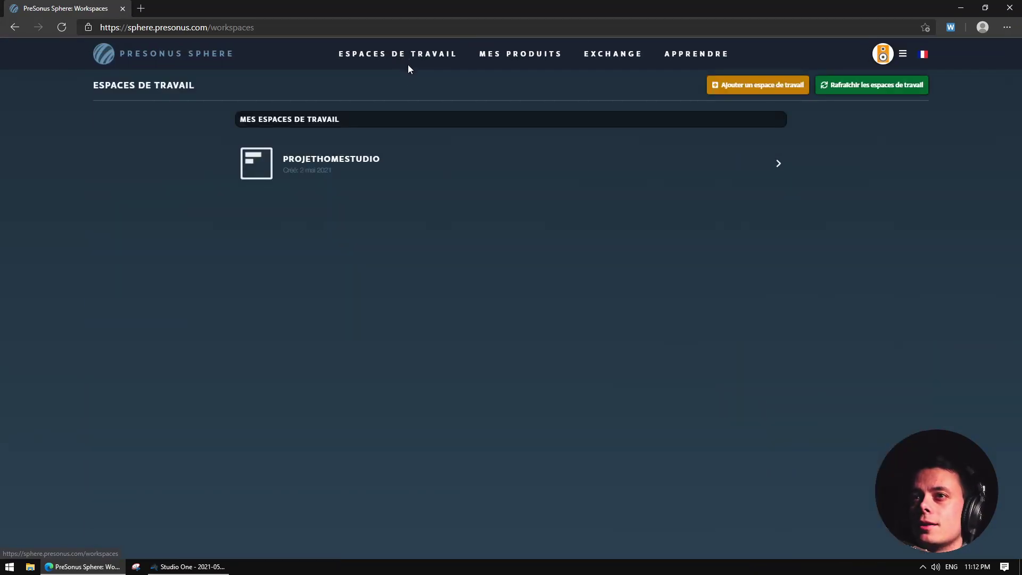
{"action": "left_click", "coordinate": [526, 59]}
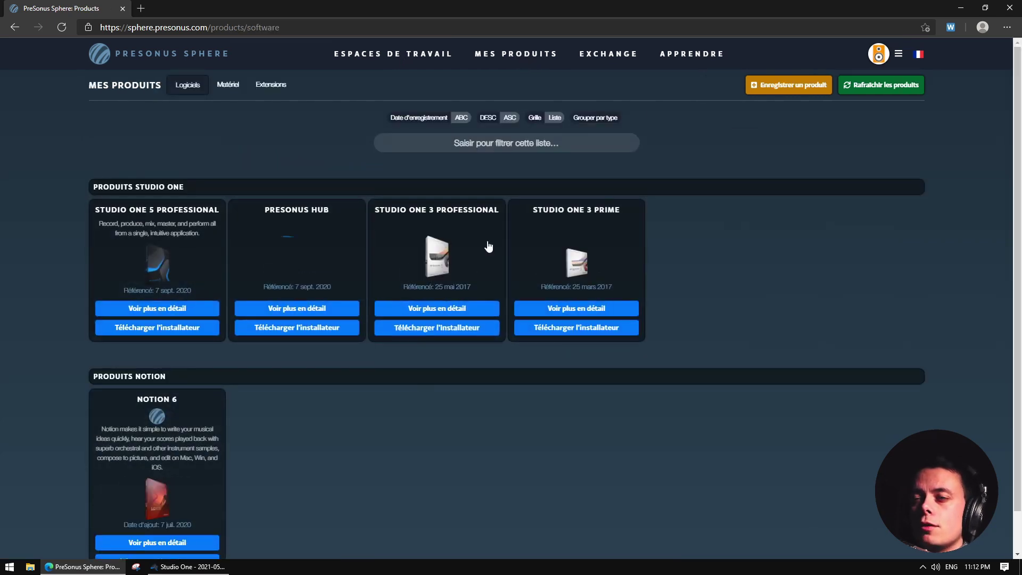
{"action": "left_click", "coordinate": [611, 58]}
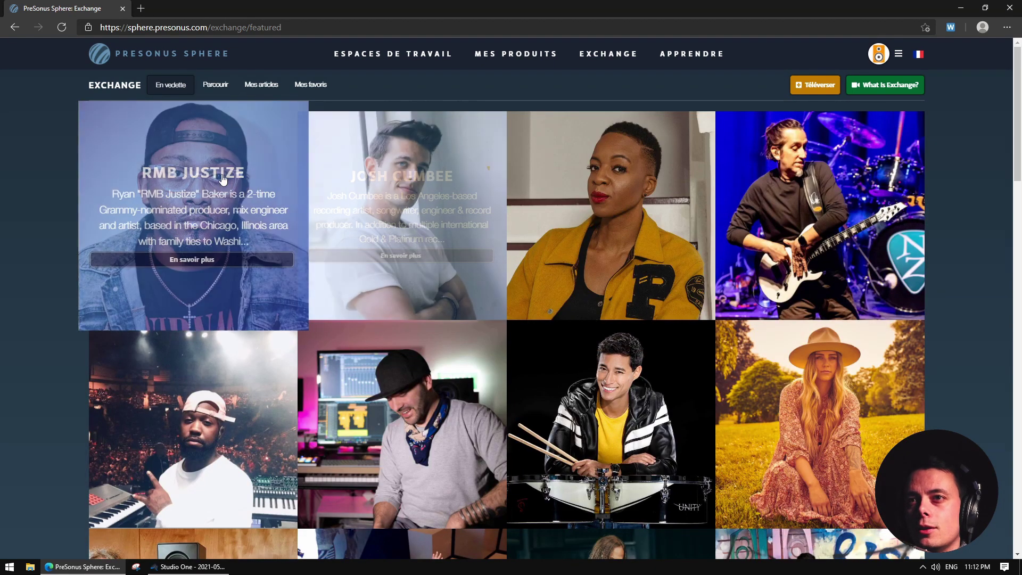
{"action": "left_click", "coordinate": [215, 87]}
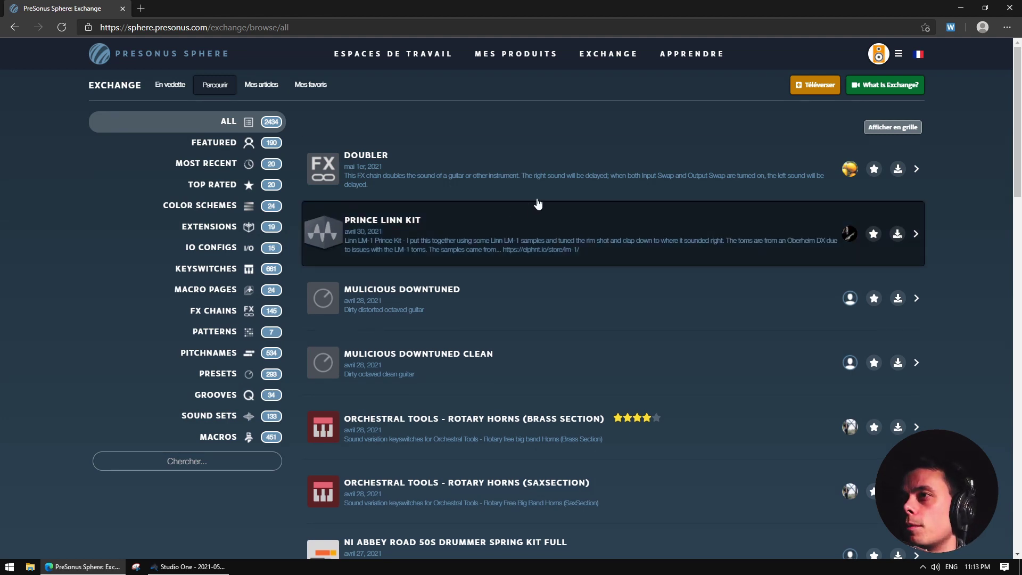
{"action": "left_click", "coordinate": [686, 58]}
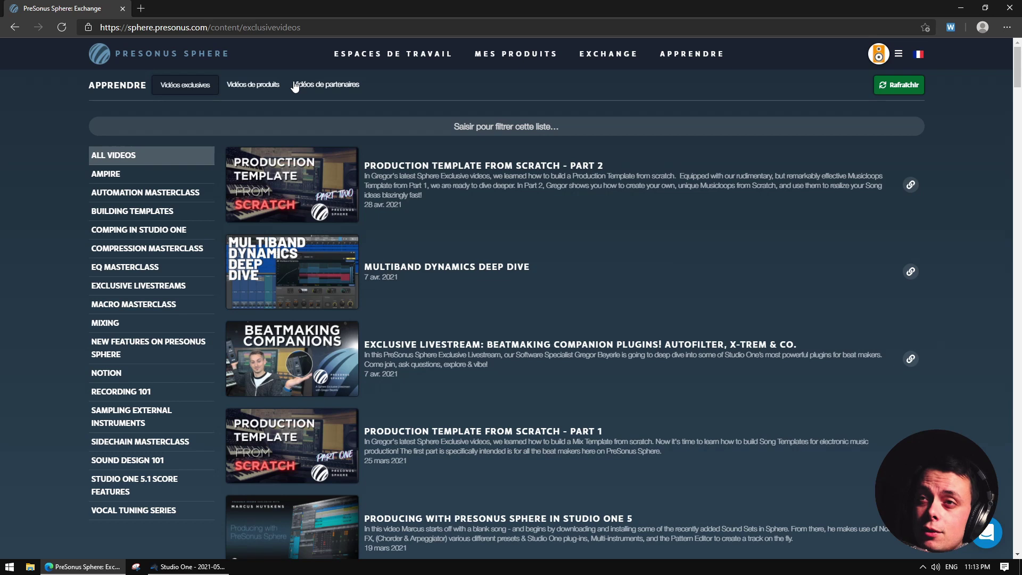
- Create a new workspace named TEST YOUTUBE
{"action": "left_click", "coordinate": [434, 55]}
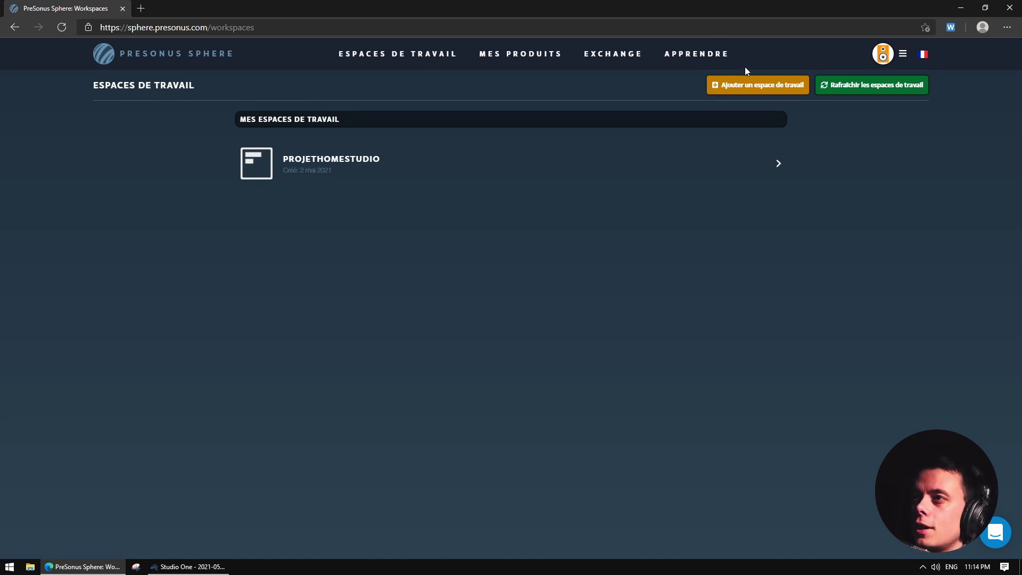
{"action": "left_click", "coordinate": [759, 86]}
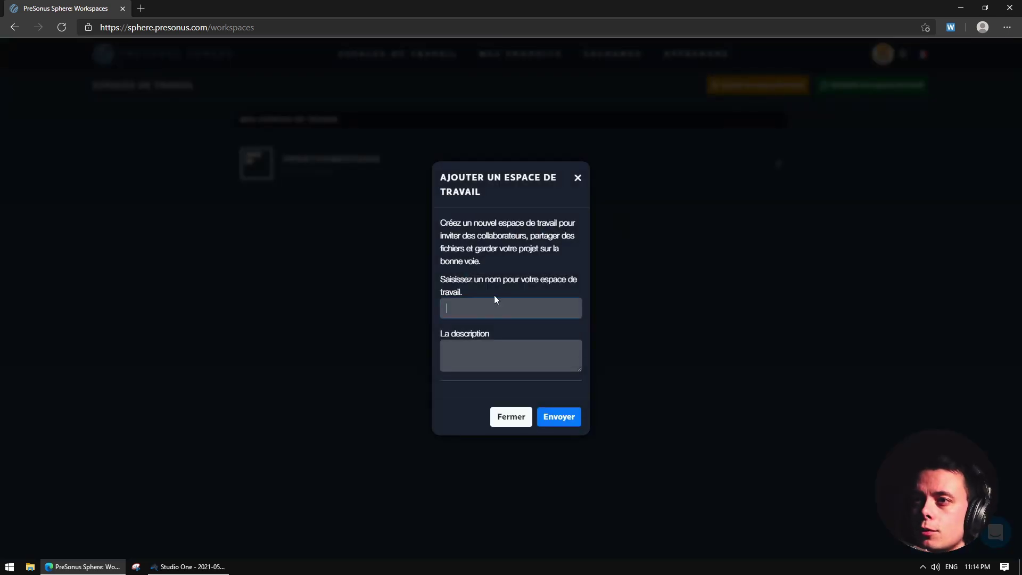
{"action": "type", "text": "TEST YOUTUBE"}
{"action": "left_click", "coordinate": [557, 416]}
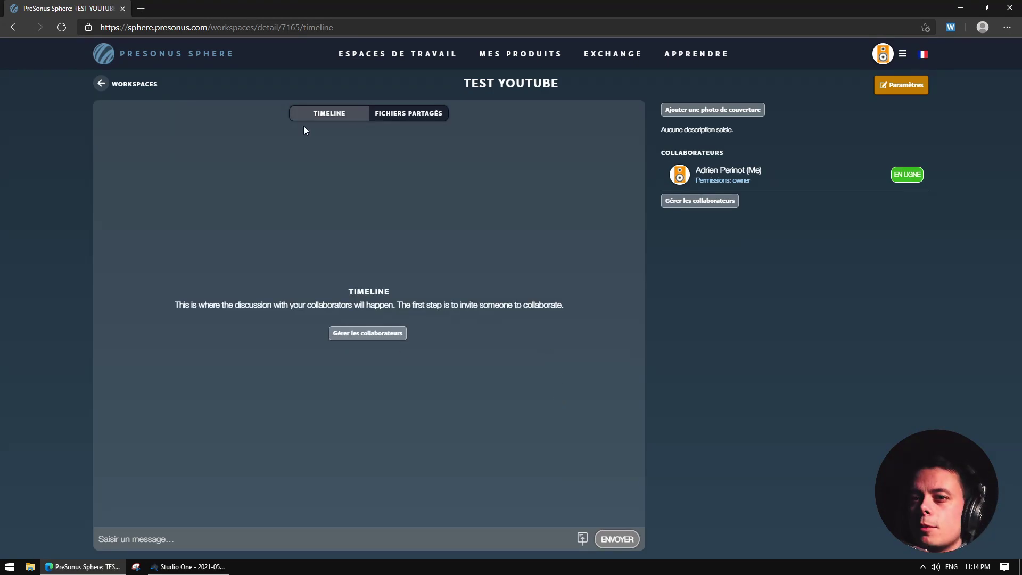
- Post the message "Hello !" in the TEST YOUTUBE workspace's timeline
{"action": "left_click", "coordinate": [172, 534]}
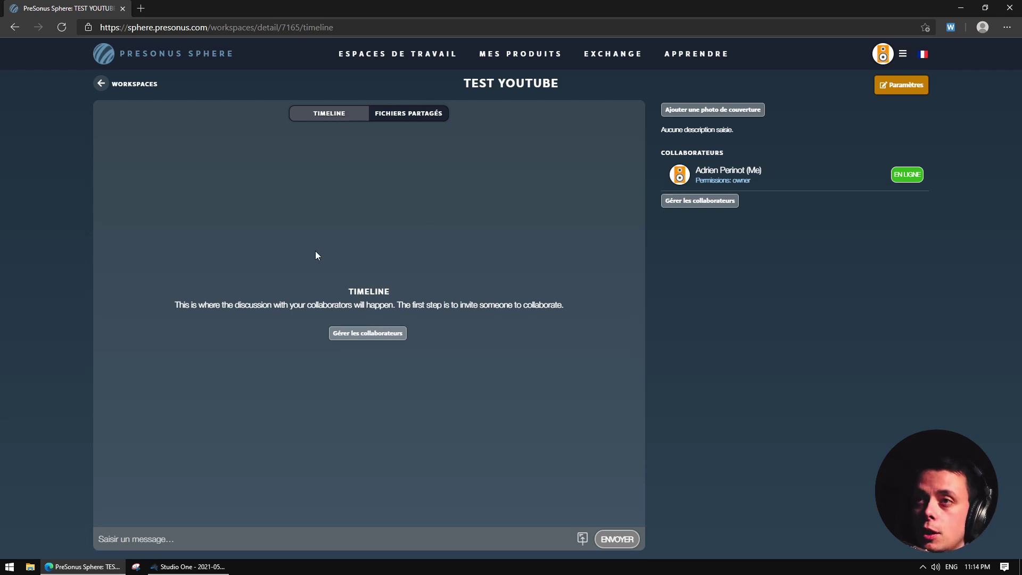
{"action": "left_click", "coordinate": [195, 539]}
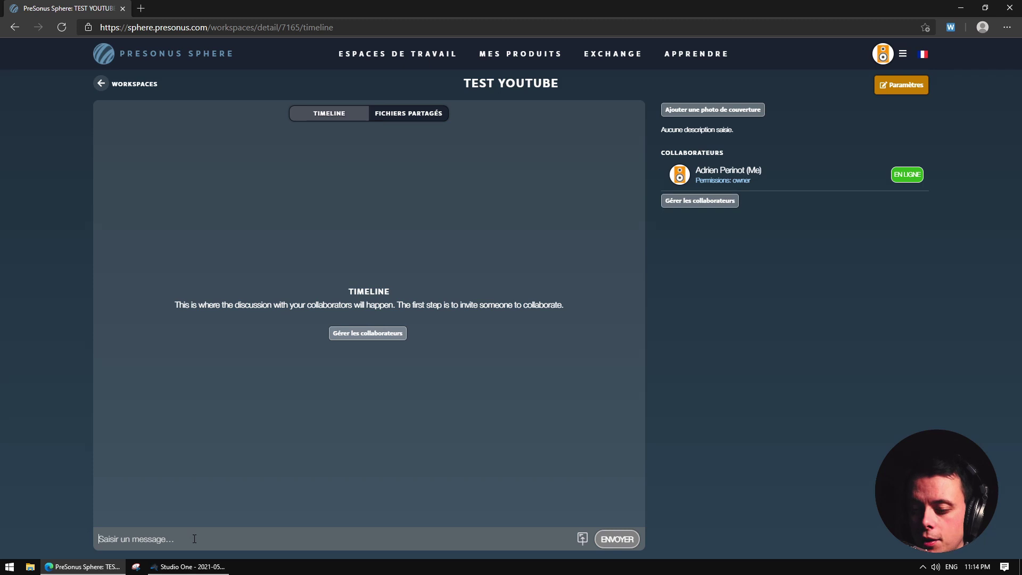
{"action": "type", "text": "Hello !"}
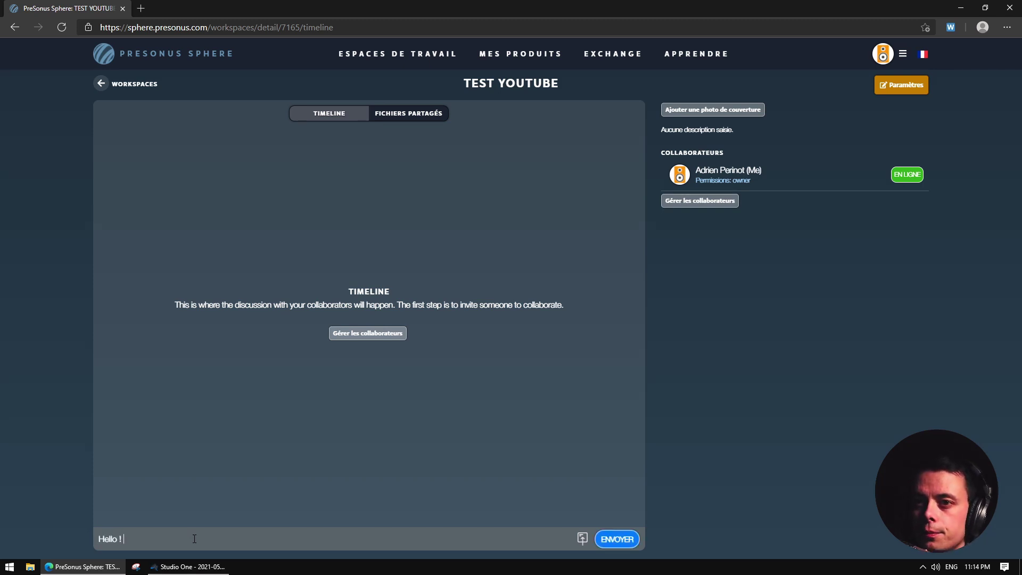
{"action": "key", "text": "Return"}
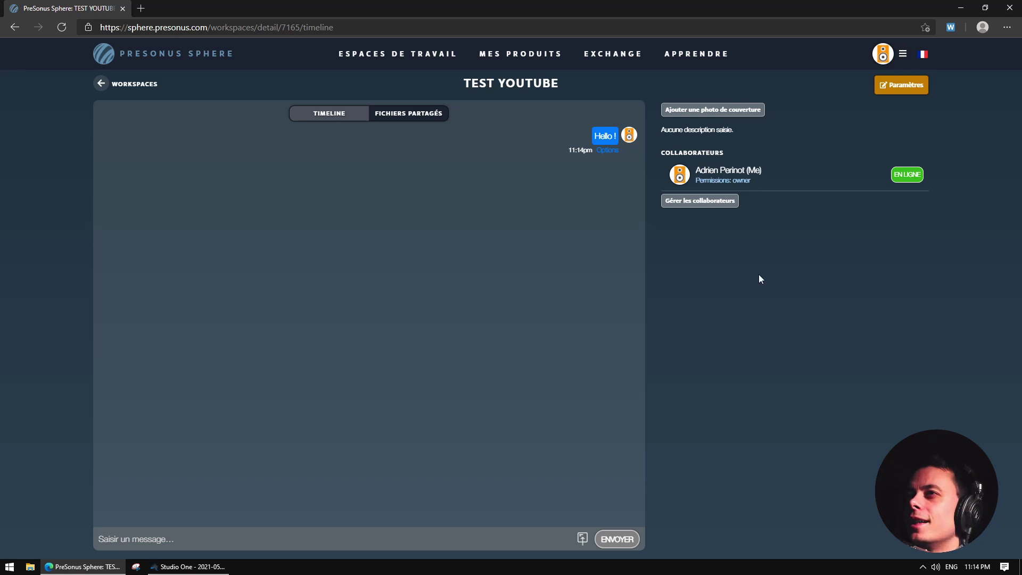
- Review the workspace's collaborators and the collaborator management dialog, highlighting the free MyPreSonus account requirement, and close the dialog
{"action": "left_click_drag", "start_coordinate": [686, 162], "coordinate": [768, 154]}
{"action": "left_click", "coordinate": [889, 209]}
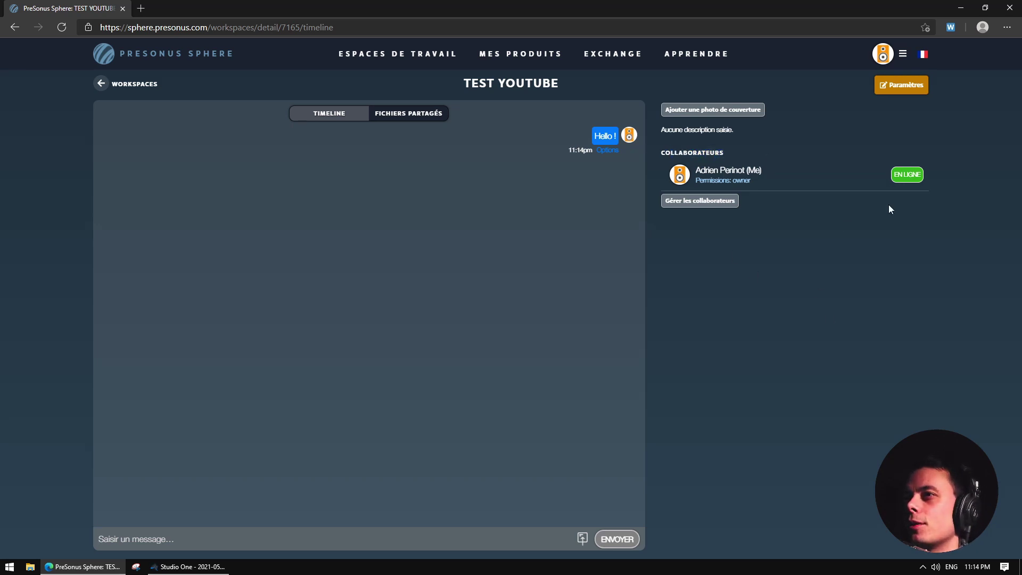
{"action": "left_click", "coordinate": [704, 205]}
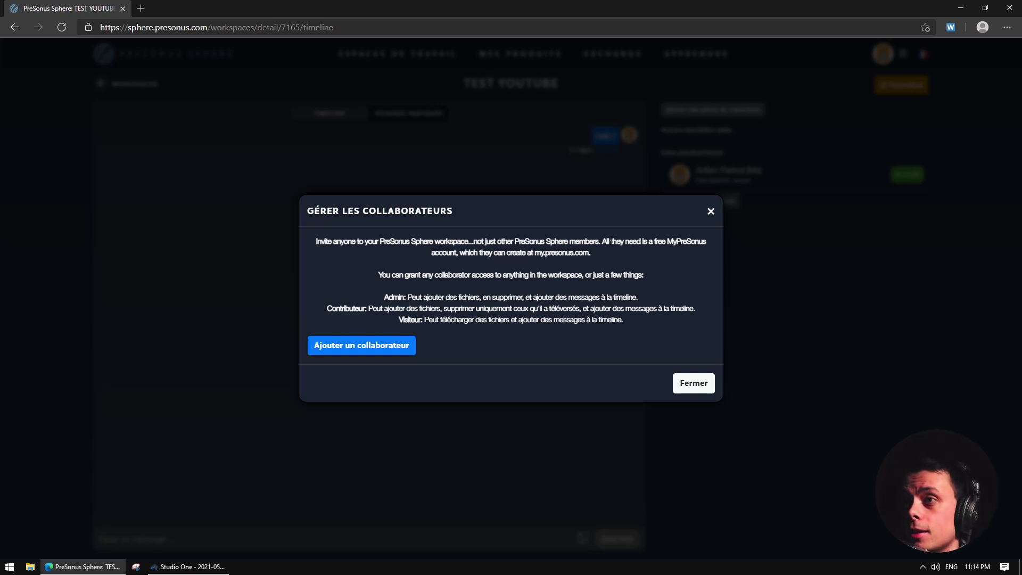
{"action": "left_click_drag", "start_coordinate": [609, 242], "coordinate": [643, 259]}
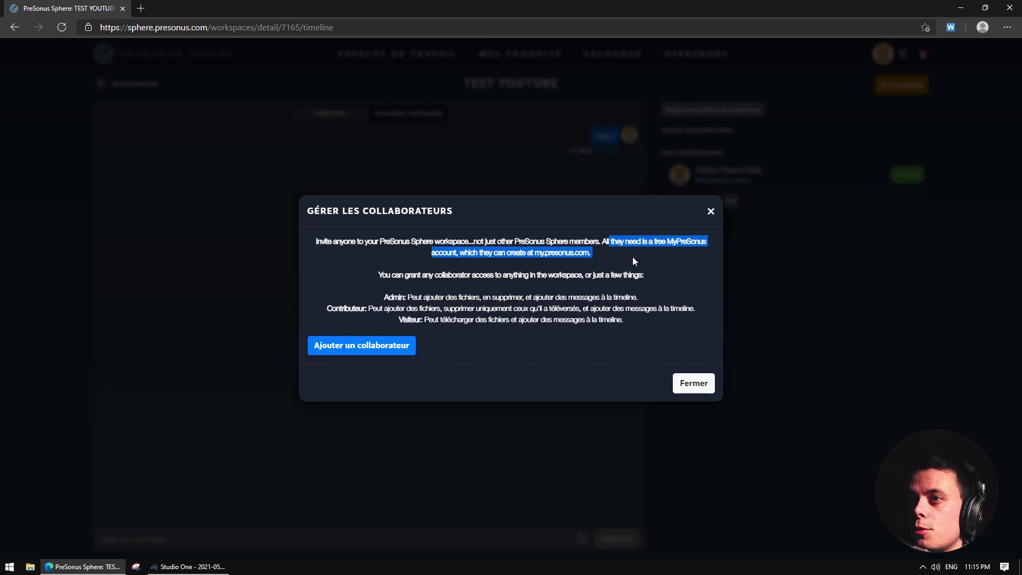
{"action": "left_click", "coordinate": [711, 211]}
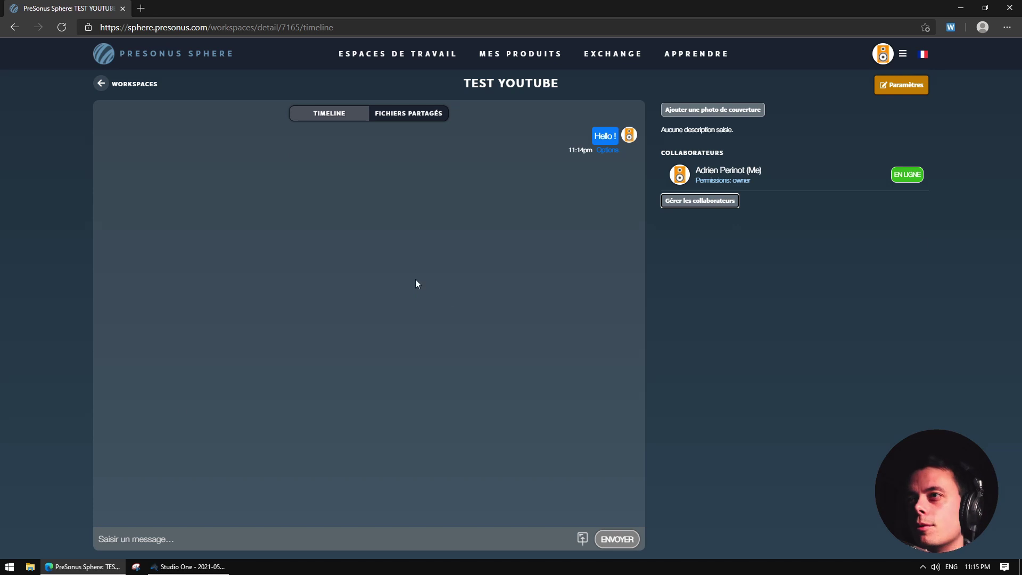
- Switch to Studio One and place 085_Sweet Tea_Drums_Mix 1 from the Country drum loops at bar 1 of track voic2 1
{"action": "left_click", "coordinate": [205, 570]}
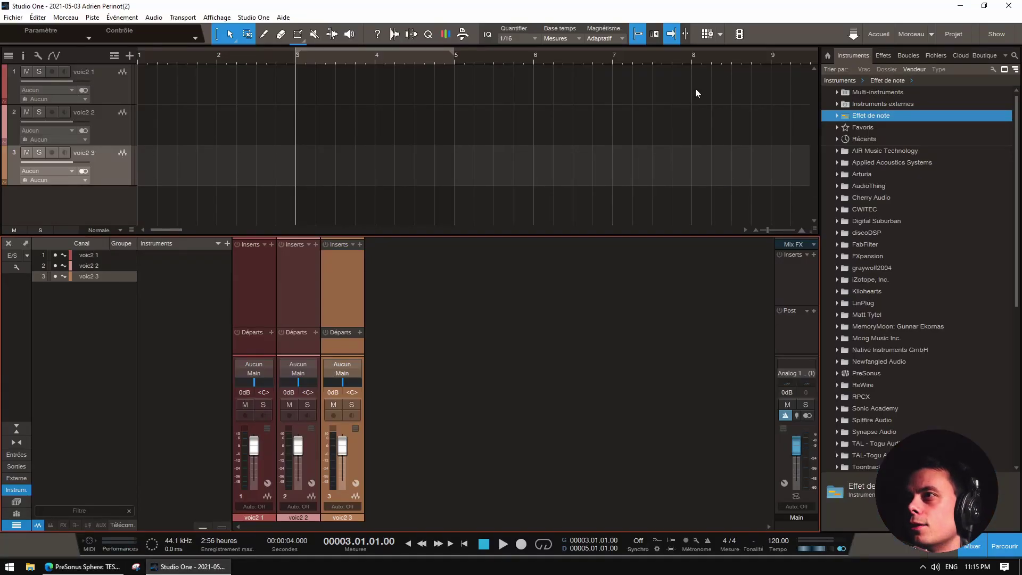
{"action": "left_click", "coordinate": [908, 59]}
{"action": "left_click", "coordinate": [829, 133]}
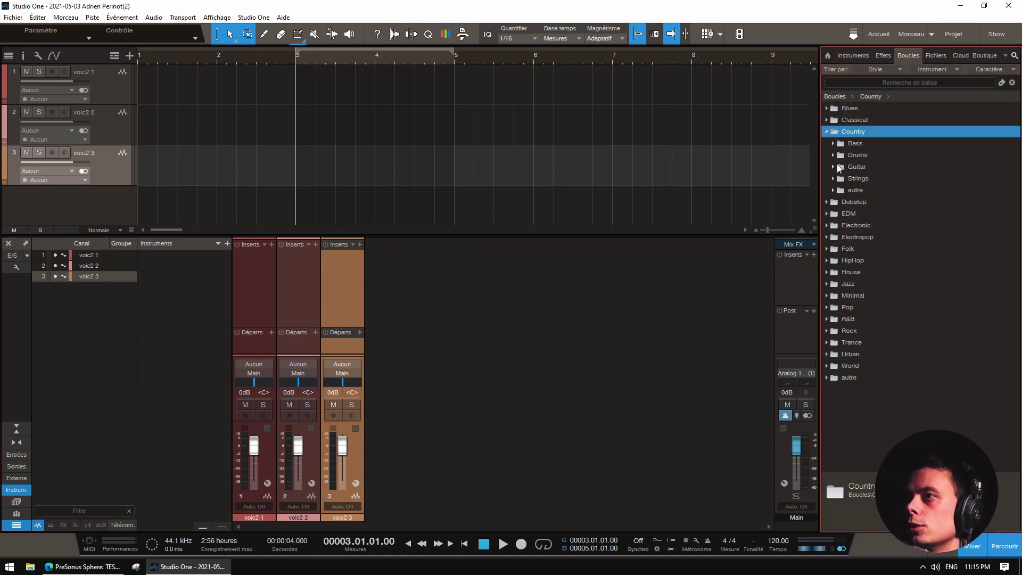
{"action": "left_click", "coordinate": [834, 156]}
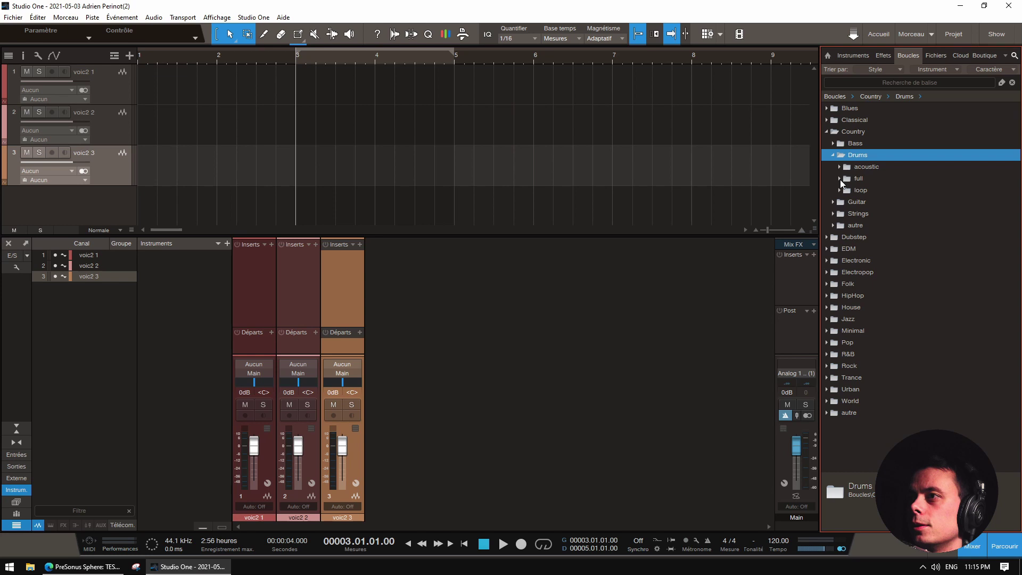
{"action": "left_click", "coordinate": [840, 179]}
{"action": "left_click", "coordinate": [842, 192]}
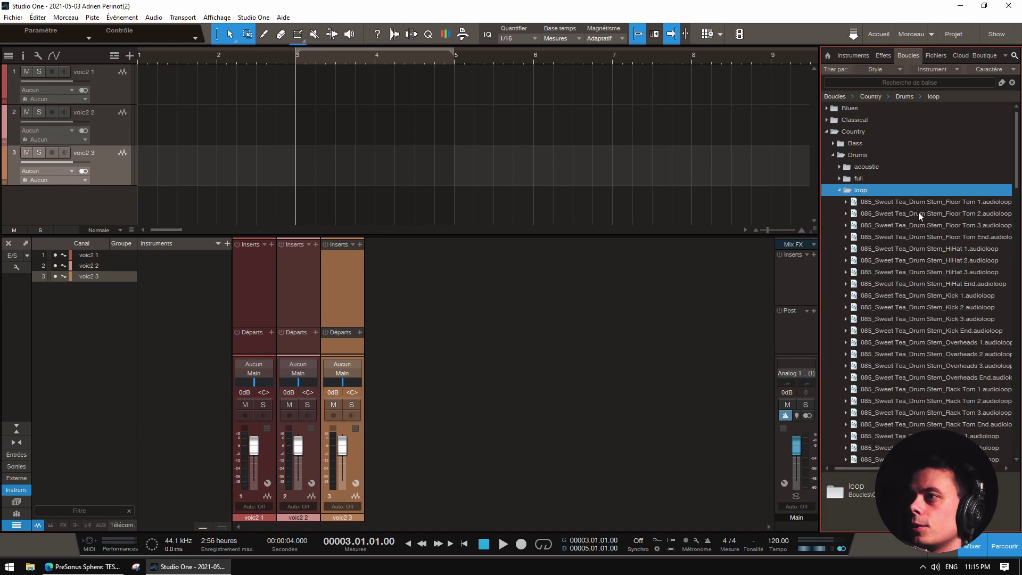
{"action": "scroll", "coordinate": [944, 313], "scroll_direction": "down", "scroll_amount": 6}
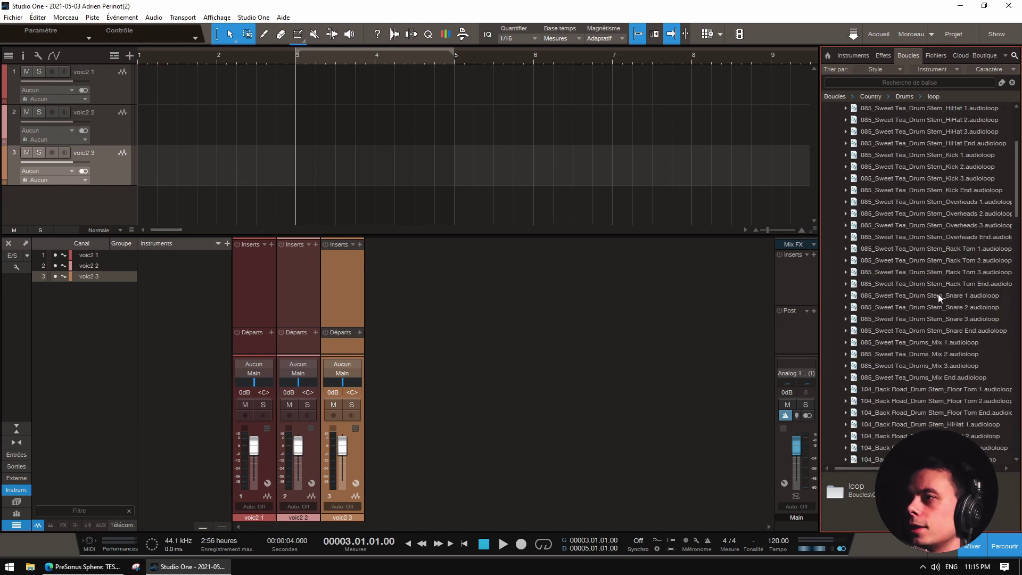
{"action": "mouse_move", "coordinate": [932, 273]}
{"action": "left_mouse_down"}
{"action": "mouse_move", "coordinate": [186, 110]}
{"action": "mouse_move", "coordinate": [157, 87]}
{"action": "left_mouse_up"}
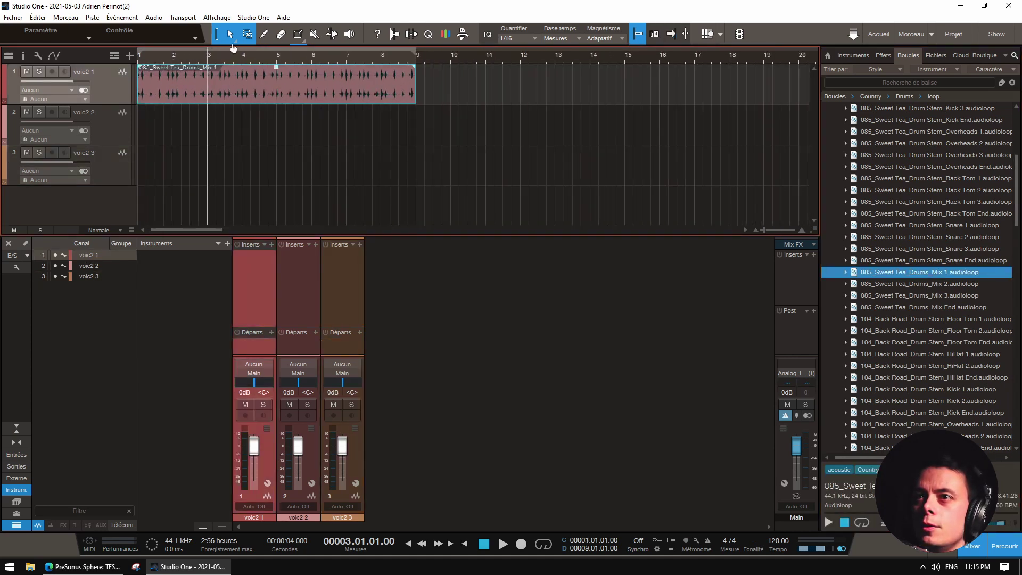
{"action": "scroll", "coordinate": [994, 155], "scroll_direction": "up", "scroll_amount": 10}
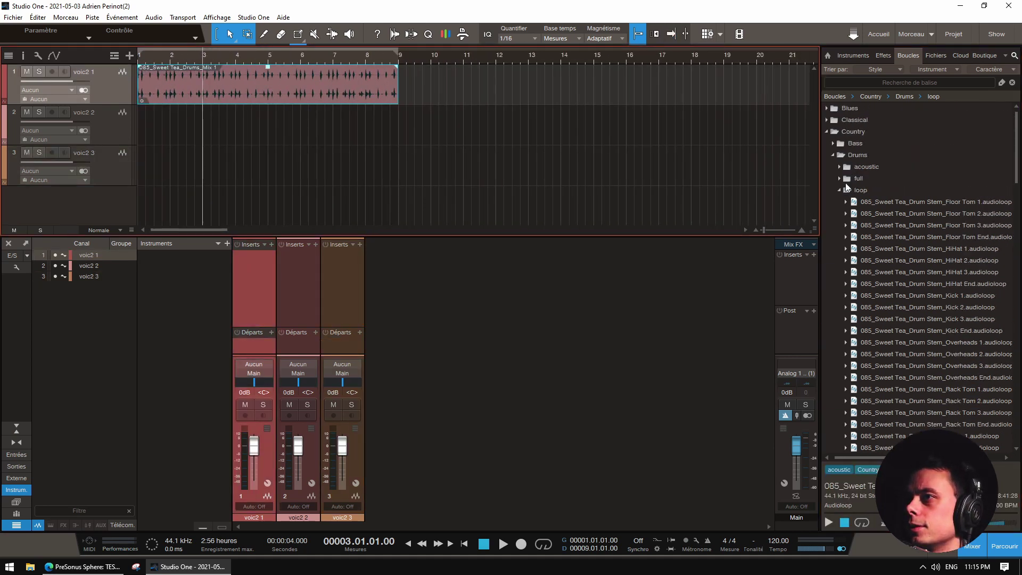
- Place 085_Sweet Tea_Loop_Fiddle 3_Amaj from the Country strings loops at bar 1 of track voic2 2
{"action": "left_click", "coordinate": [841, 191]}
{"action": "left_click", "coordinate": [833, 214]}
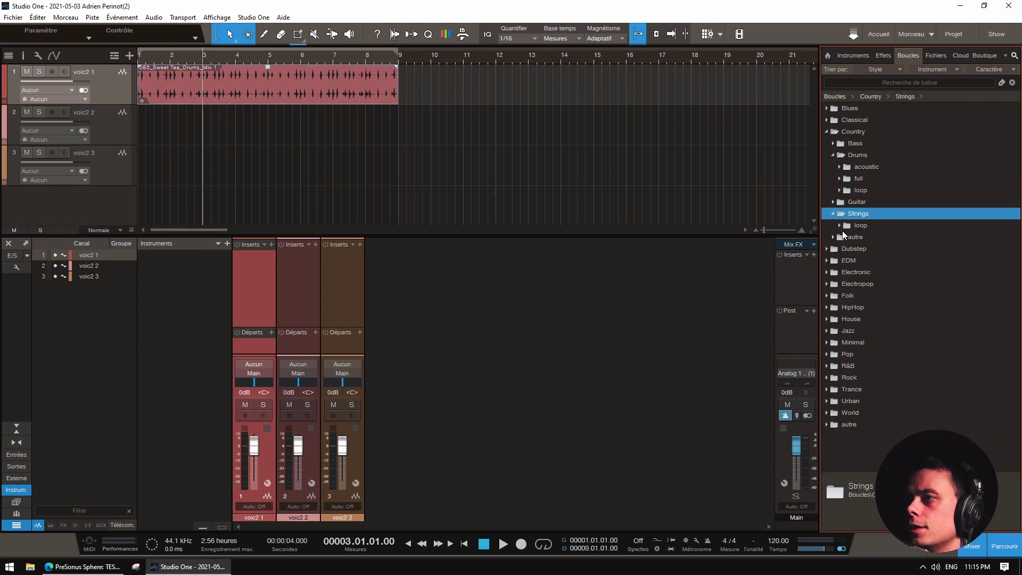
{"action": "left_click", "coordinate": [839, 225]}
{"action": "left_click_drag", "start_coordinate": [967, 260], "coordinate": [163, 126]}
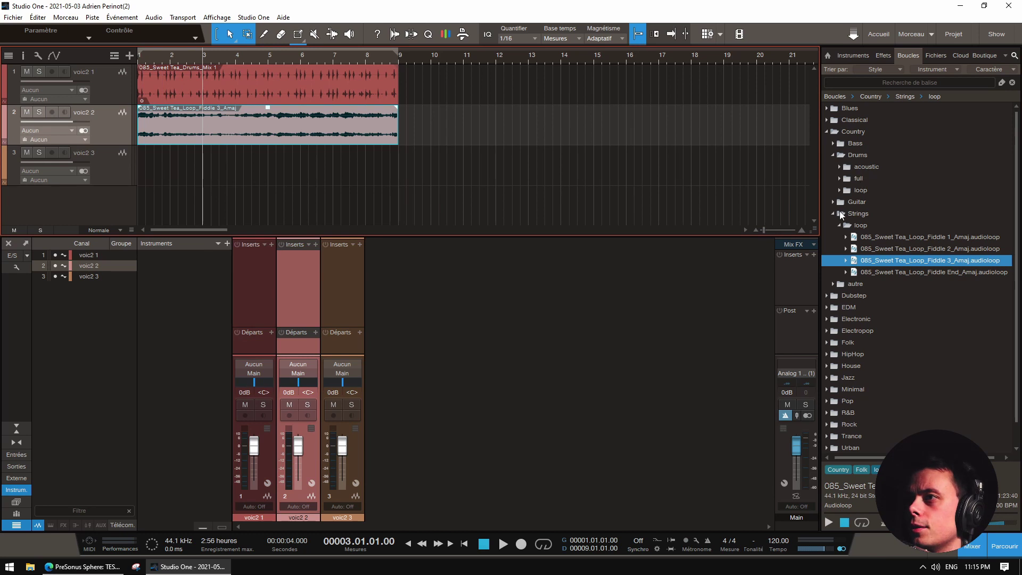
- Place 085_Sweet Tea_Loop_Bass 2_Amaj from the Country bass loops at bar 1 of track voic2 3
{"action": "left_click", "coordinate": [835, 143]}
{"action": "left_click", "coordinate": [840, 155]}
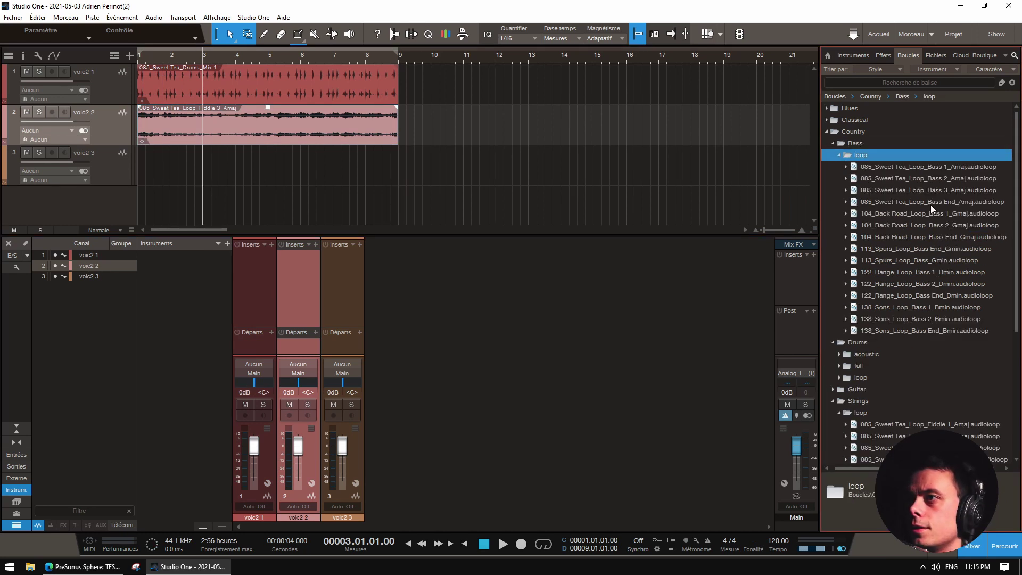
{"action": "left_click", "coordinate": [922, 178]}
{"action": "left_click_drag", "start_coordinate": [922, 182], "coordinate": [155, 172]}
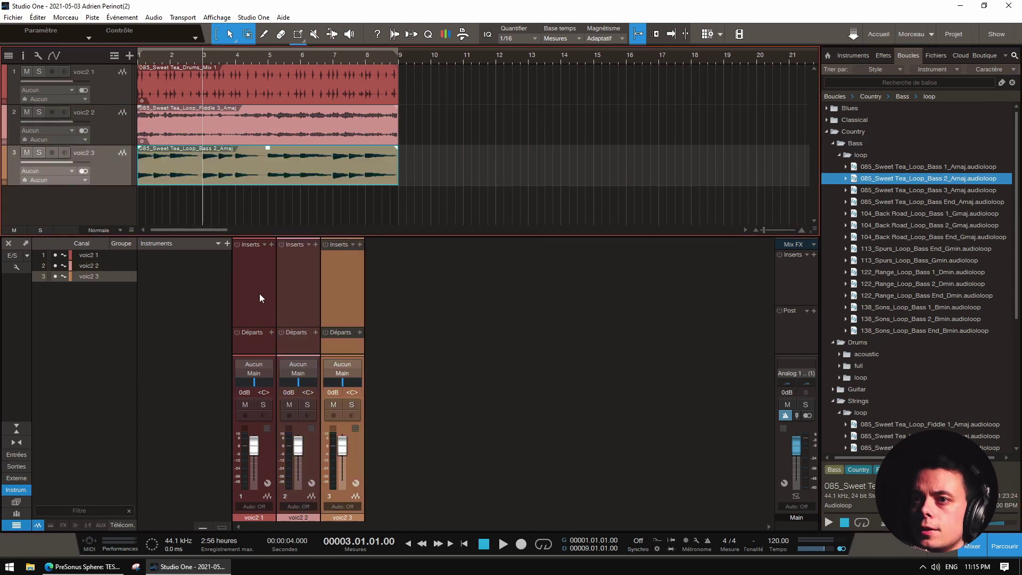
- Lower the faders of all three channels to -7.1 dB, play the song briefly and collapse the Country loops folder
{"action": "left_click_drag", "start_coordinate": [342, 445], "coordinate": [343, 454]}
{"action": "key", "text": "space"}
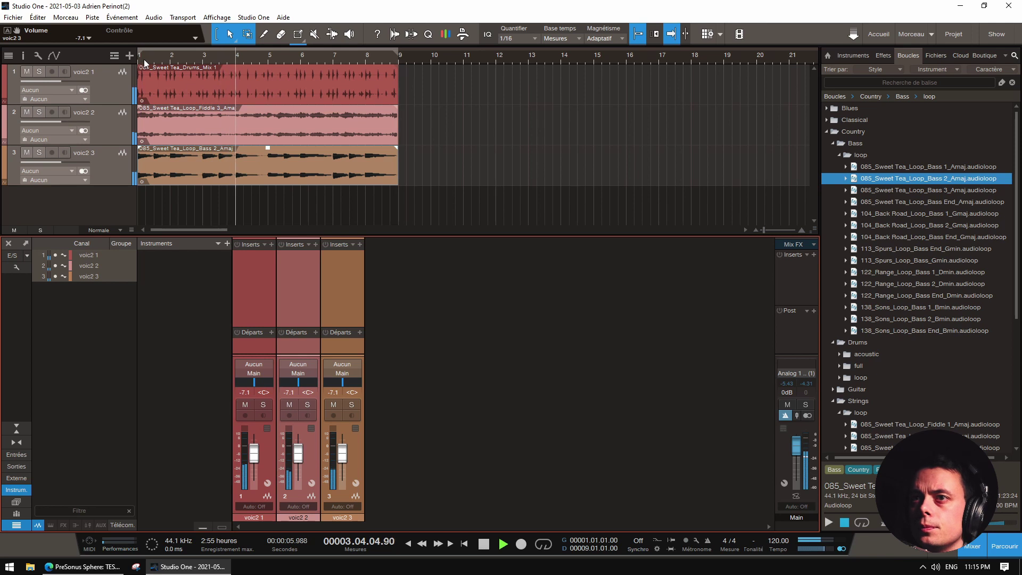
{"action": "key", "text": "space"}
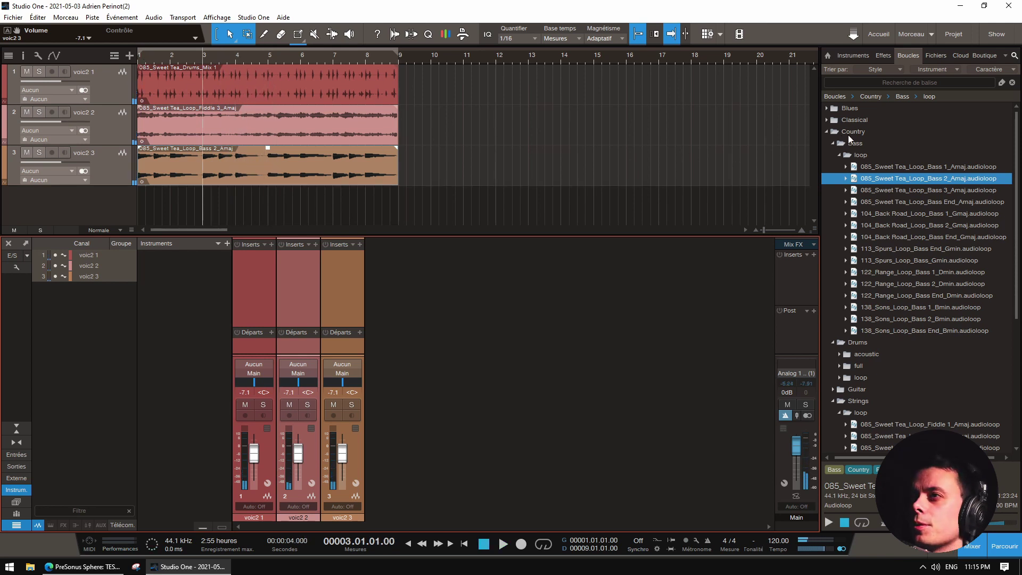
{"action": "left_click", "coordinate": [827, 133]}
{"action": "left_click", "coordinate": [136, 81]}
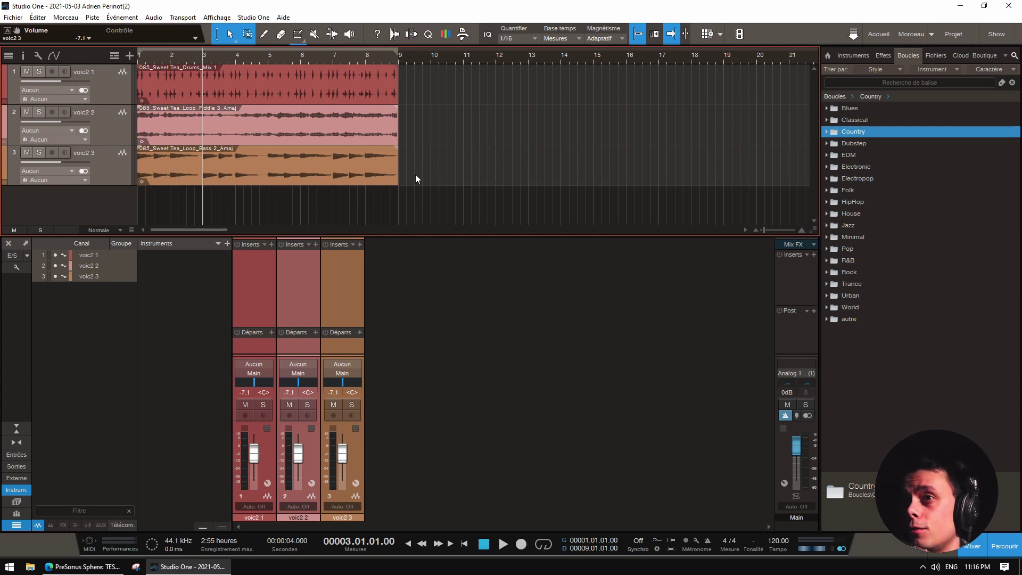
- Open the TEST YOUTUBE workspace from PreSonus Sphere in the cloud browser
{"action": "left_click", "coordinate": [960, 56]}
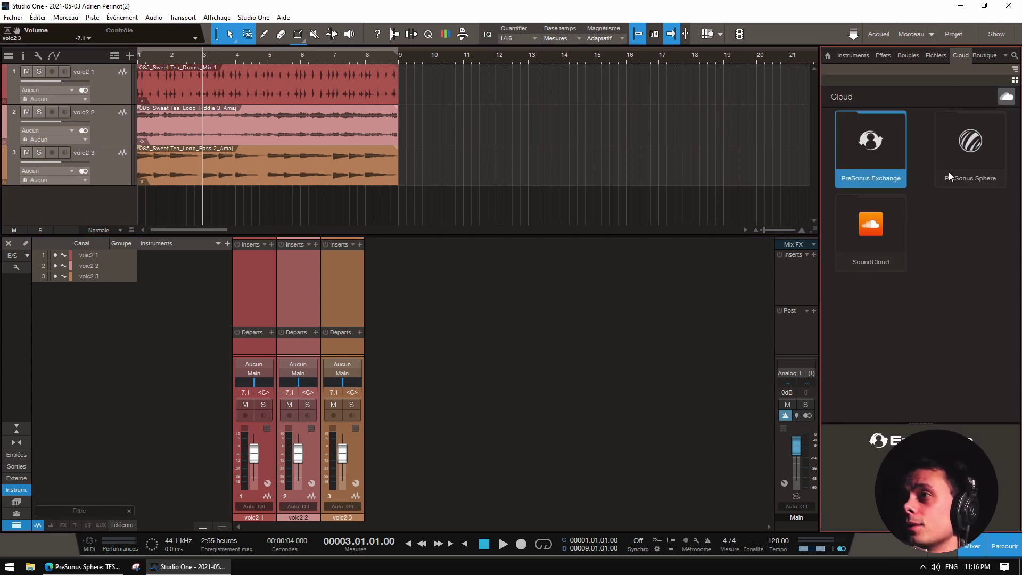
{"action": "double_click", "coordinate": [956, 158]}
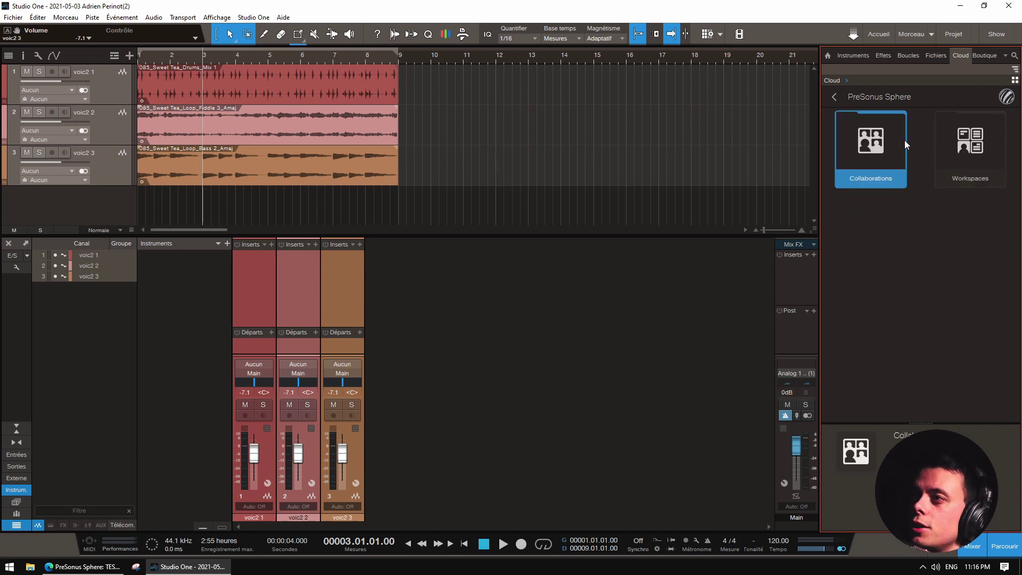
{"action": "left_click", "coordinate": [935, 140]}
{"action": "double_click", "coordinate": [978, 156]}
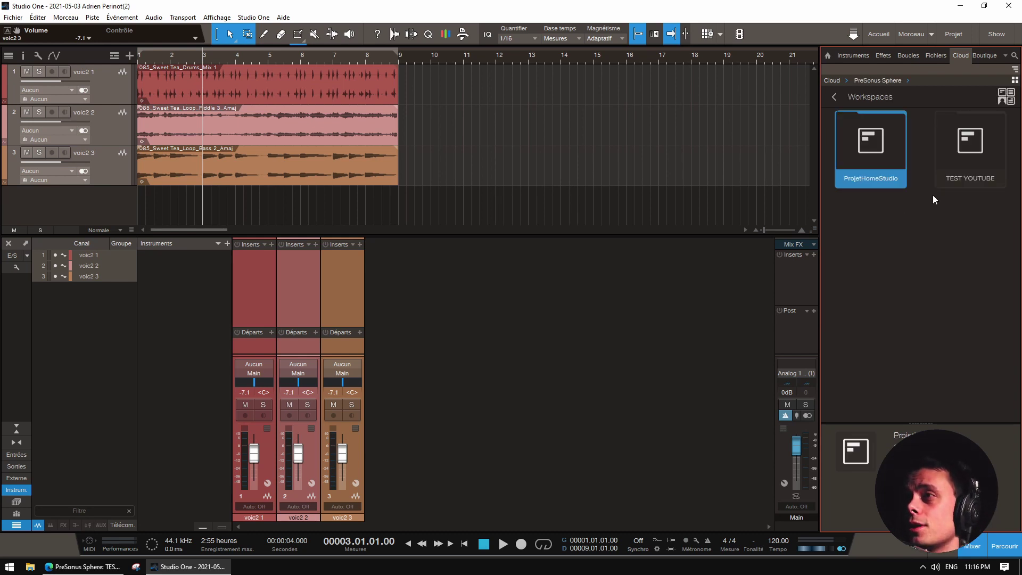
{"action": "left_click", "coordinate": [965, 152]}
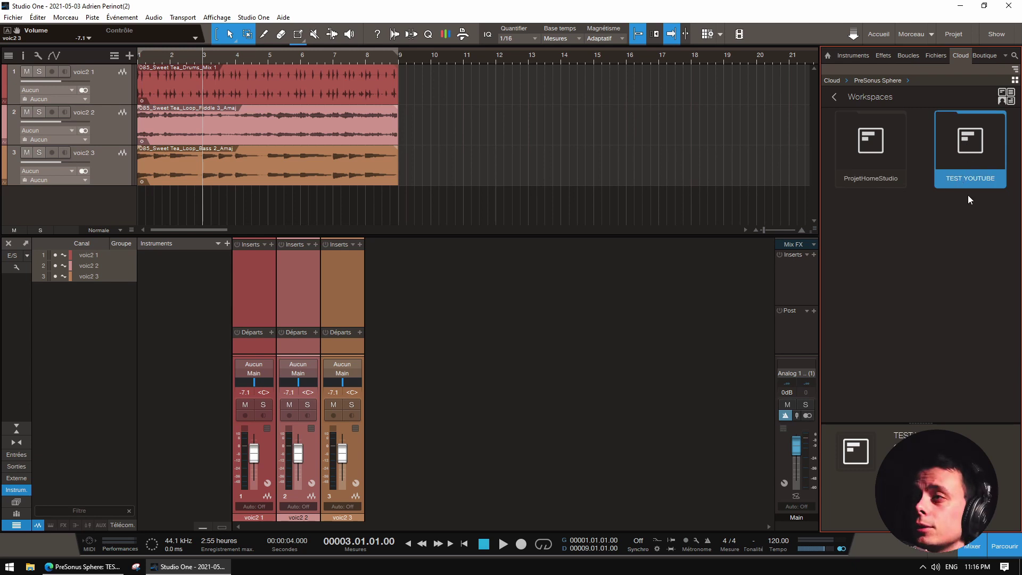
{"action": "double_click", "coordinate": [977, 145]}
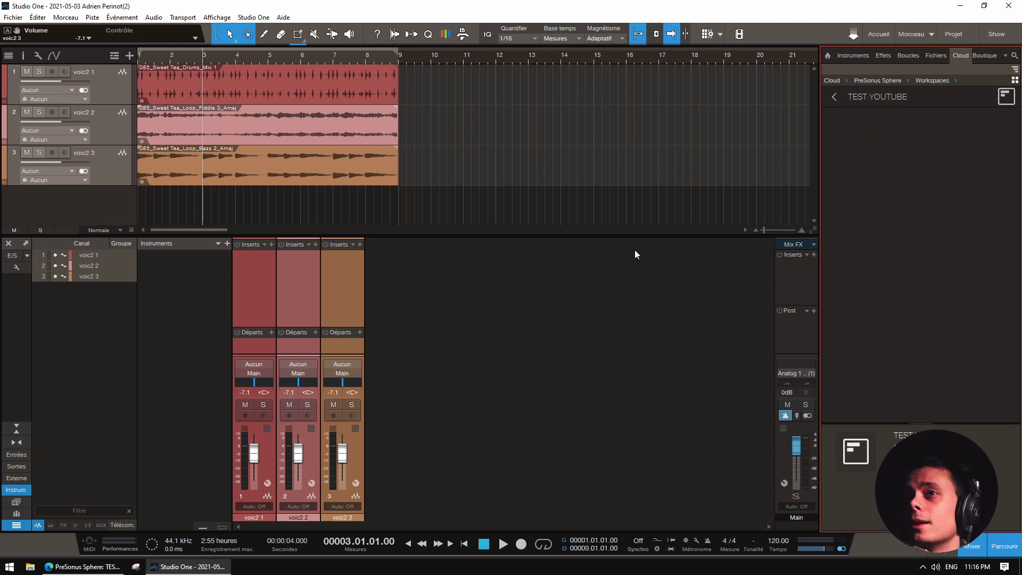
- Export the bass, fiddle and drum events together as Wave files into the TEST YOUTUBE workspace
{"action": "left_click", "coordinate": [371, 174]}
{"action": "left_click", "coordinate": [330, 123], "text": "shift"}
{"action": "left_click", "coordinate": [351, 97], "text": "shift"}
{"action": "left_click_drag", "start_coordinate": [236, 94], "coordinate": [847, 151]}
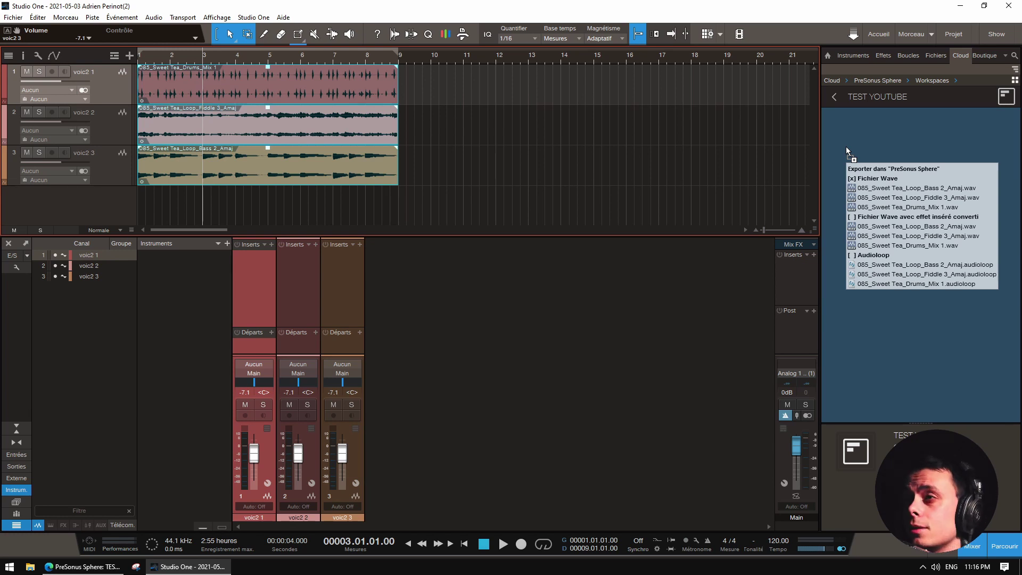
{"action": "left_click_drag", "start_coordinate": [847, 151], "coordinate": [850, 144]}
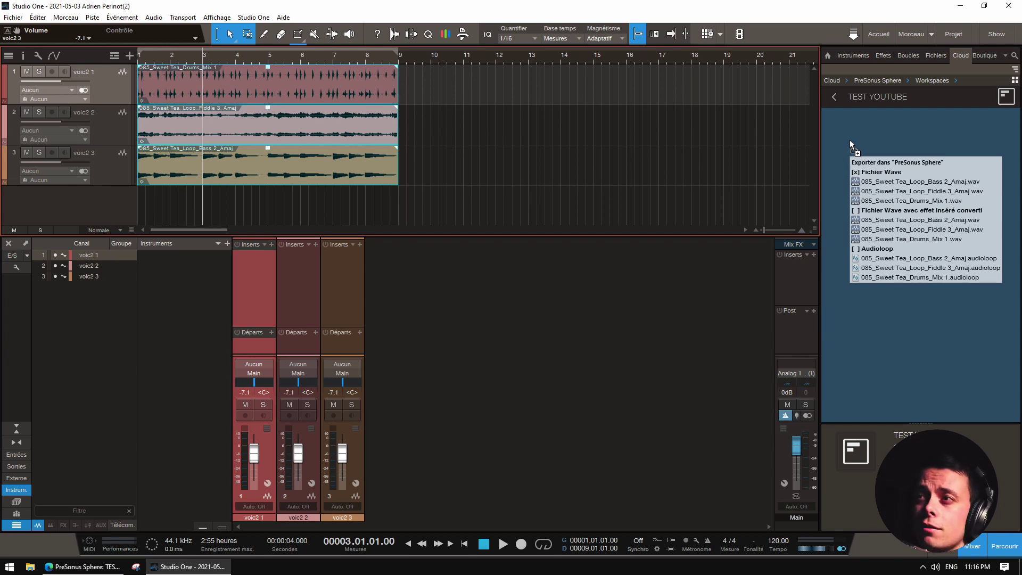
{"action": "left_click_drag", "start_coordinate": [850, 141], "coordinate": [850, 141]}
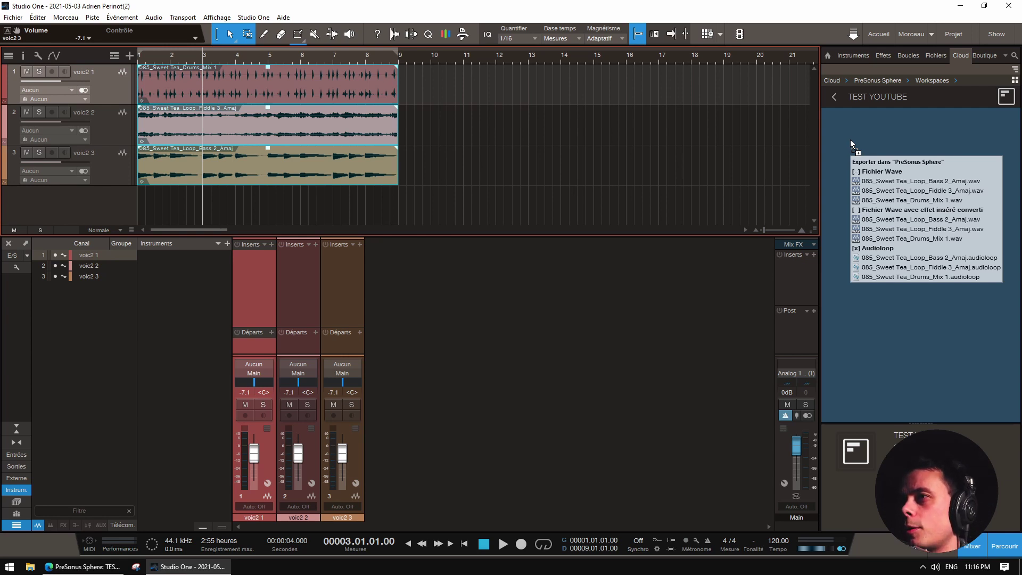
{"action": "left_click_drag", "start_coordinate": [851, 141], "coordinate": [855, 144]}
{"action": "key", "text": "shift"}
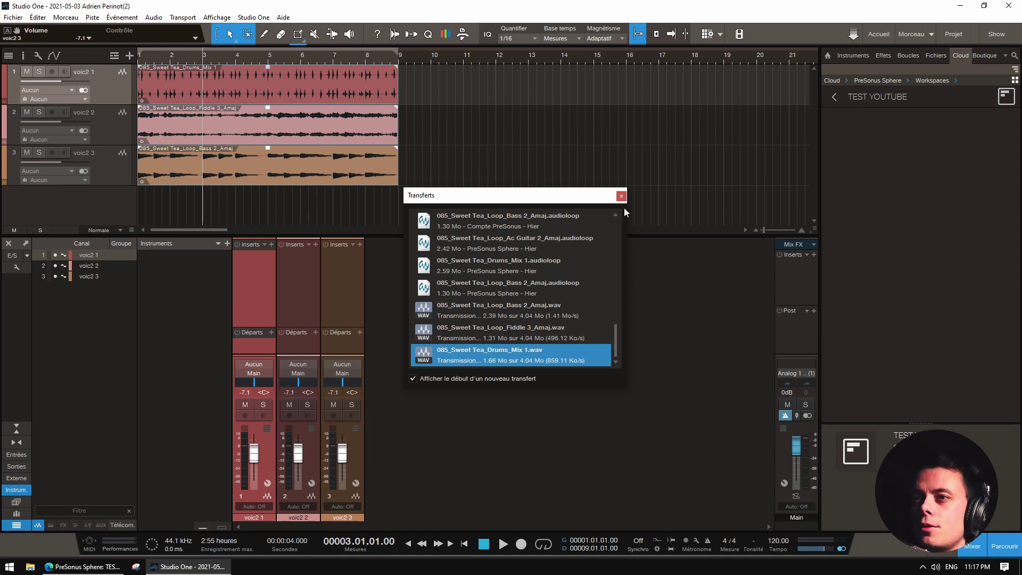
- Check the transfers of the bass, fiddle and drum WAV files, and close the transfer window
{"action": "left_click", "coordinate": [543, 308]}
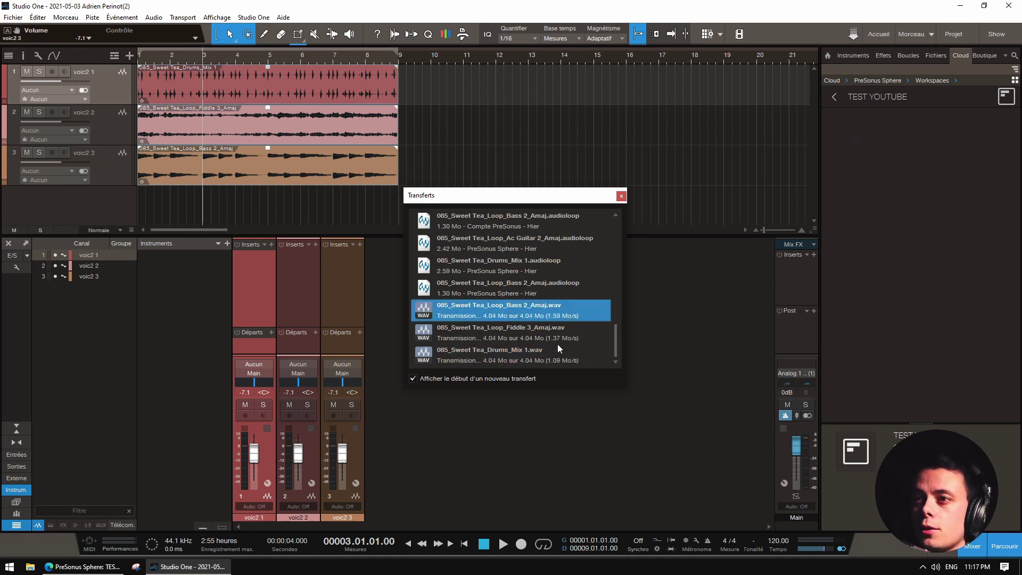
{"action": "left_click", "coordinate": [564, 341]}
{"action": "left_click", "coordinate": [565, 357]}
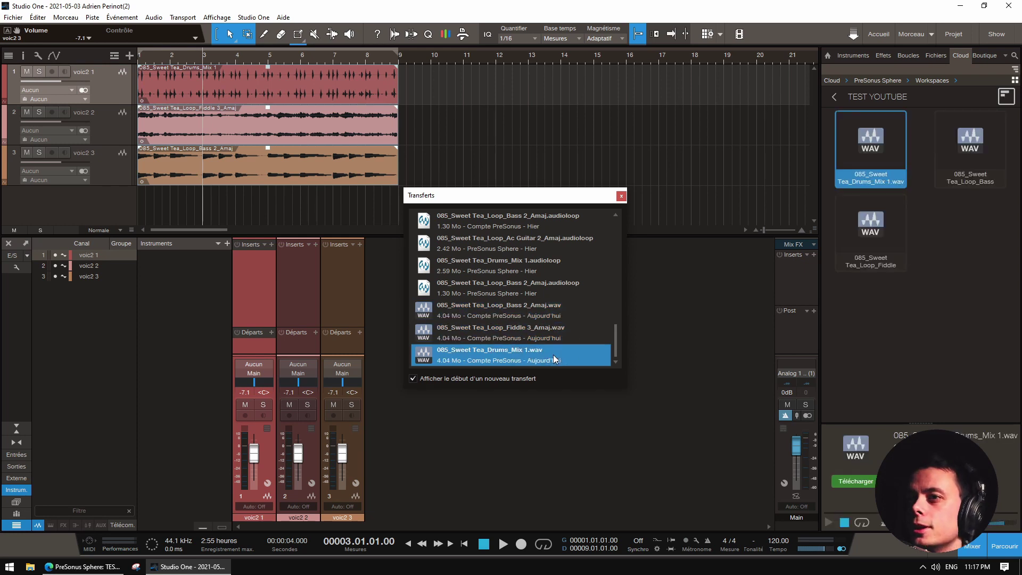
{"action": "left_click", "coordinate": [621, 196]}
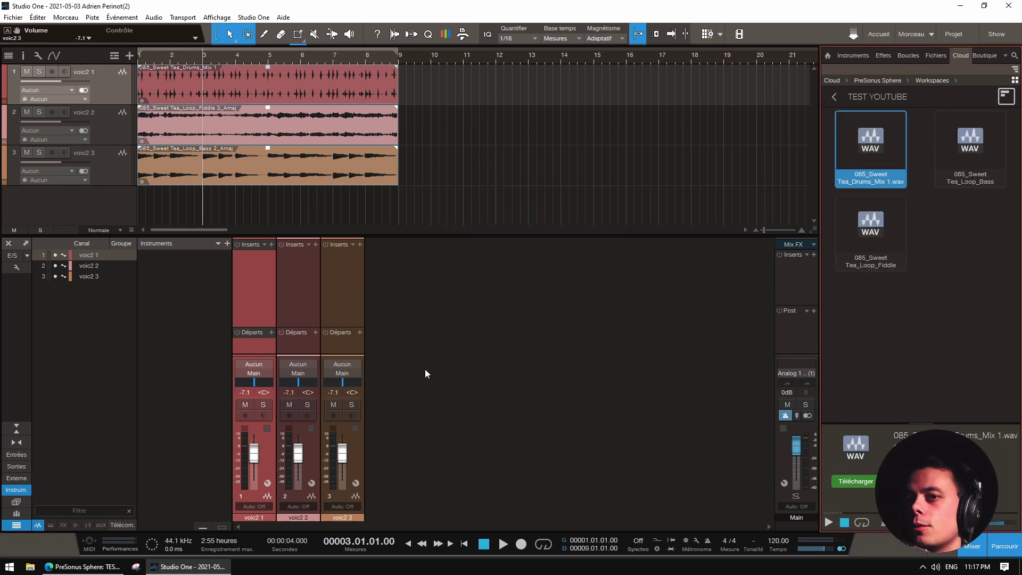
- Switch to the browser to view the TEST YOUTUBE workspace's shared files, and return to Studio One
{"action": "left_click", "coordinate": [85, 566]}
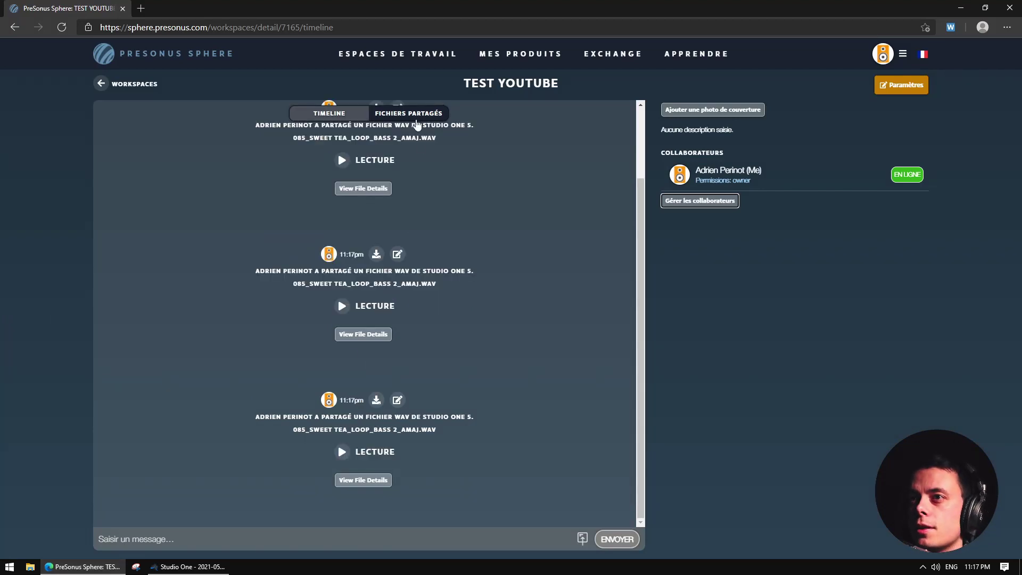
{"action": "left_click", "coordinate": [416, 121]}
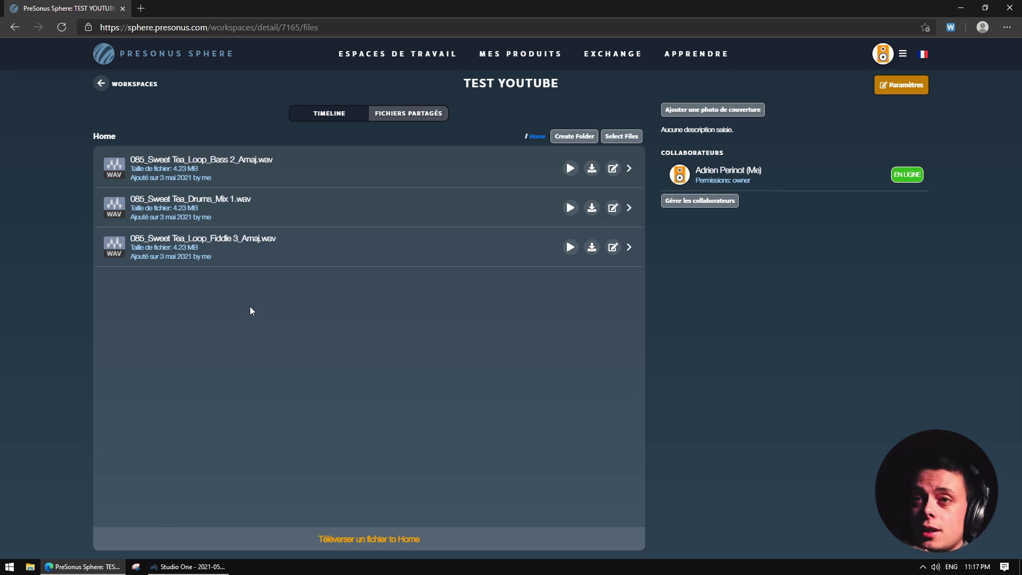
{"action": "left_click", "coordinate": [187, 566]}
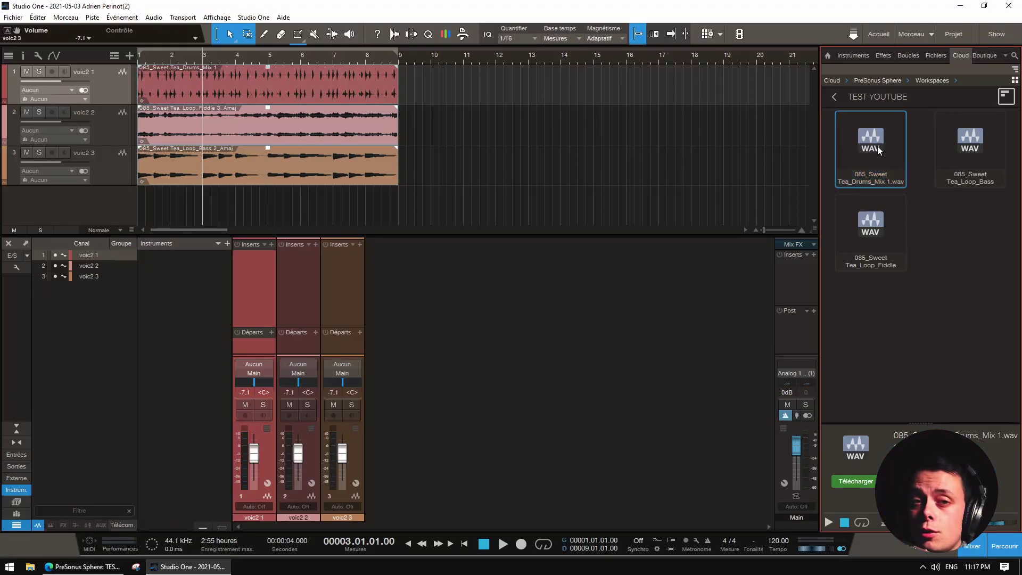
- Export the mix as a 16 Bit Wave file with publication set to upload to PreSonus Sphere
{"action": "left_click", "coordinate": [69, 18]}
{"action": "left_click", "coordinate": [68, 19]}
{"action": "left_click", "coordinate": [68, 18]}
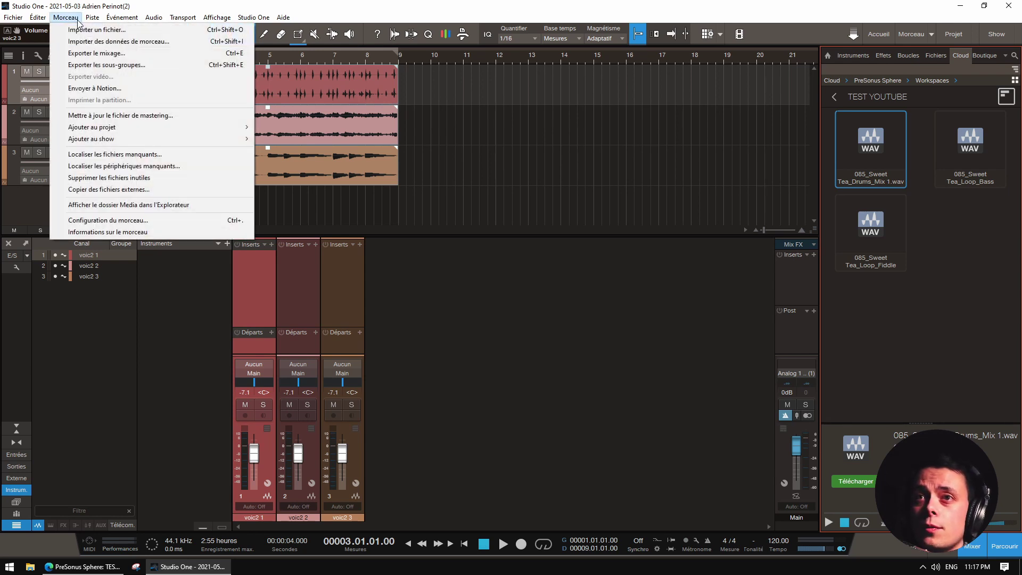
{"action": "left_click", "coordinate": [104, 57]}
{"action": "left_click", "coordinate": [440, 246]}
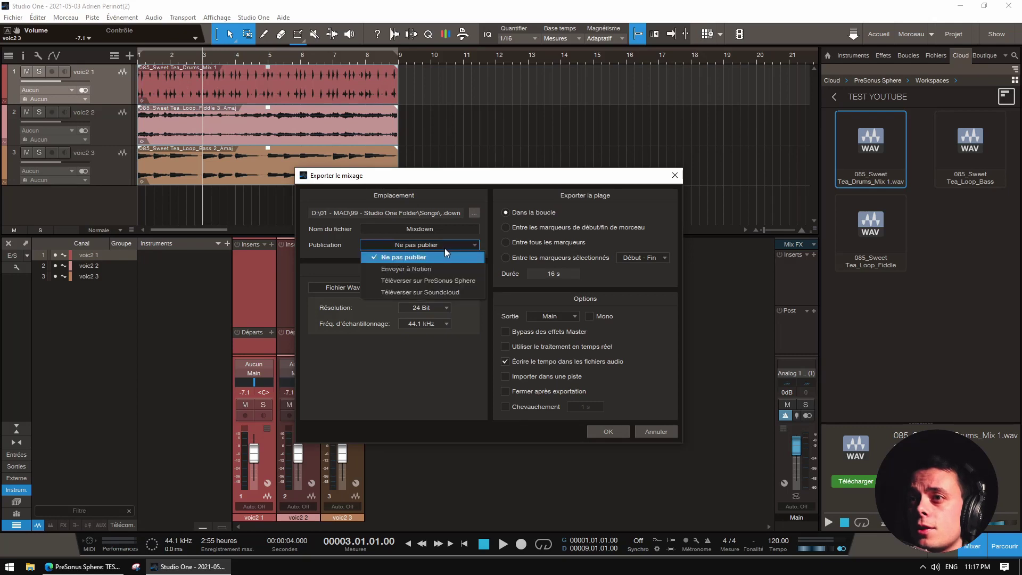
{"action": "left_click", "coordinate": [465, 283]}
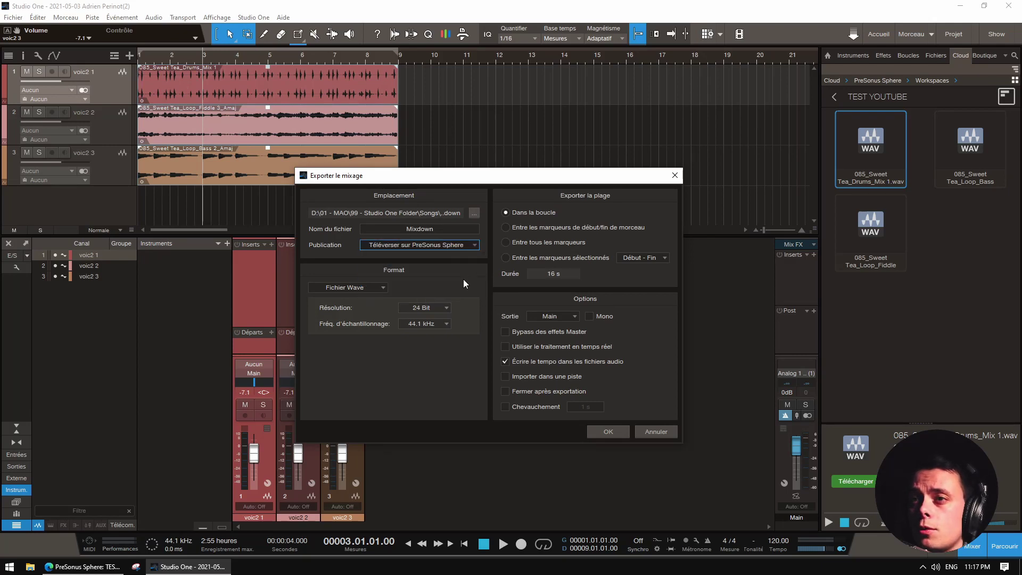
{"action": "left_click", "coordinate": [434, 309]}
{"action": "left_click", "coordinate": [426, 319]}
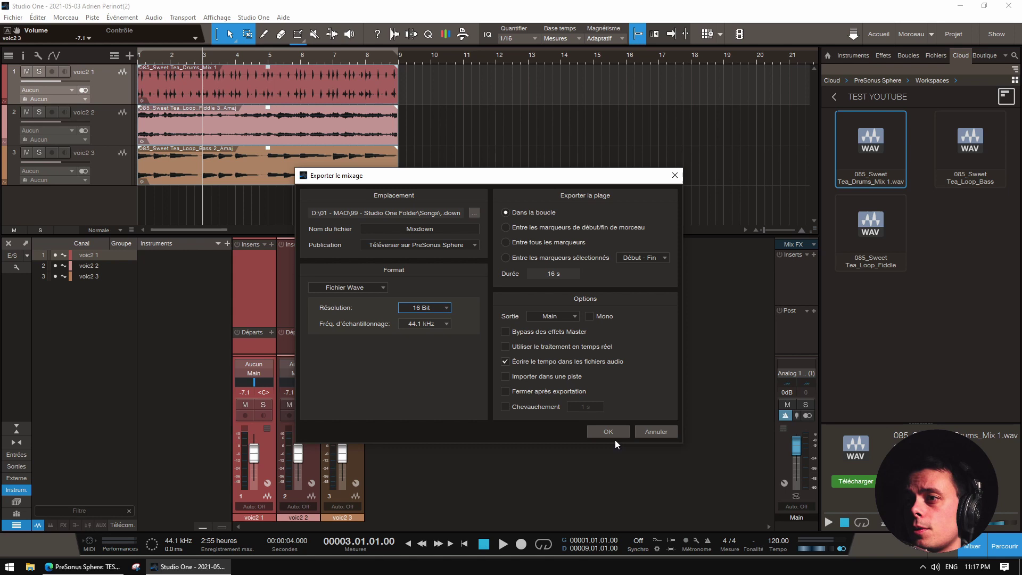
{"action": "left_click", "coordinate": [615, 432]}
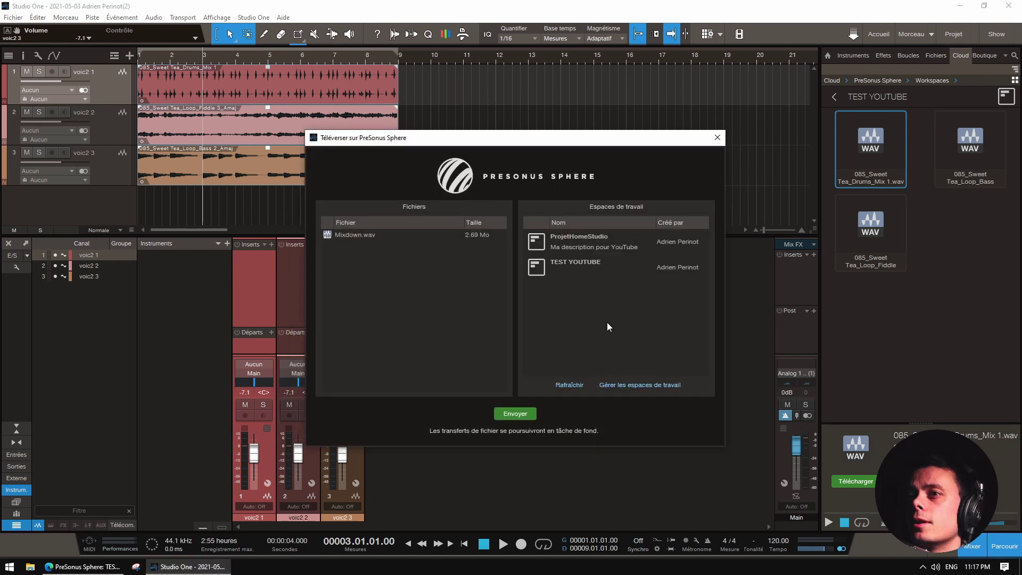
- Send Mixdown.wav to the TEST YOUTUBE workspace and refresh the workspace's shared files page in the browser
{"action": "left_click", "coordinate": [585, 274]}
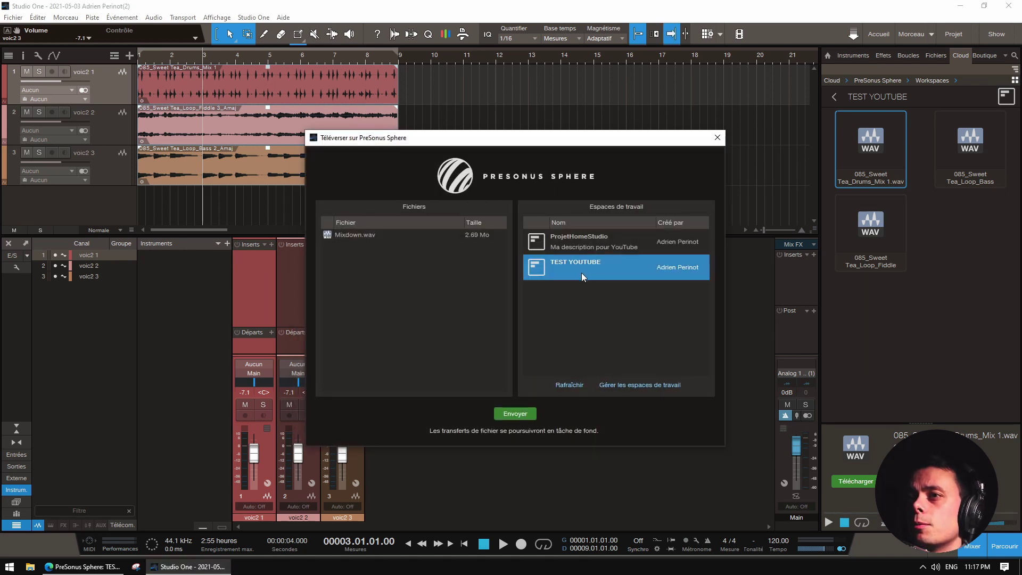
{"action": "left_click", "coordinate": [515, 414]}
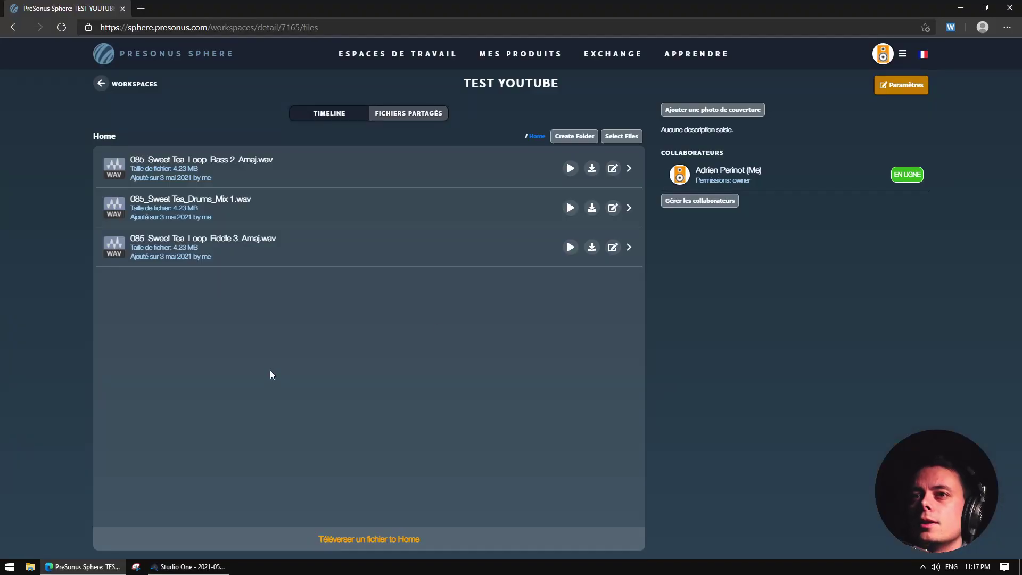
{"action": "key", "text": "F5"}
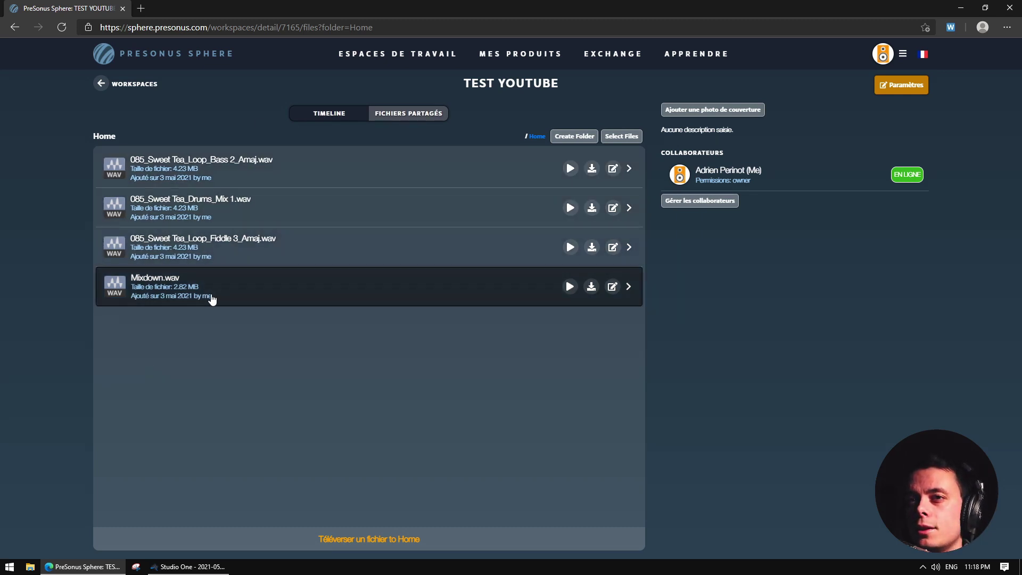
- Open the shared file 085_Sweet Tea_Drums_Mix 1.wav and post the message "ce morceau est trop bien" in its discussion
{"action": "left_click", "coordinate": [192, 213]}
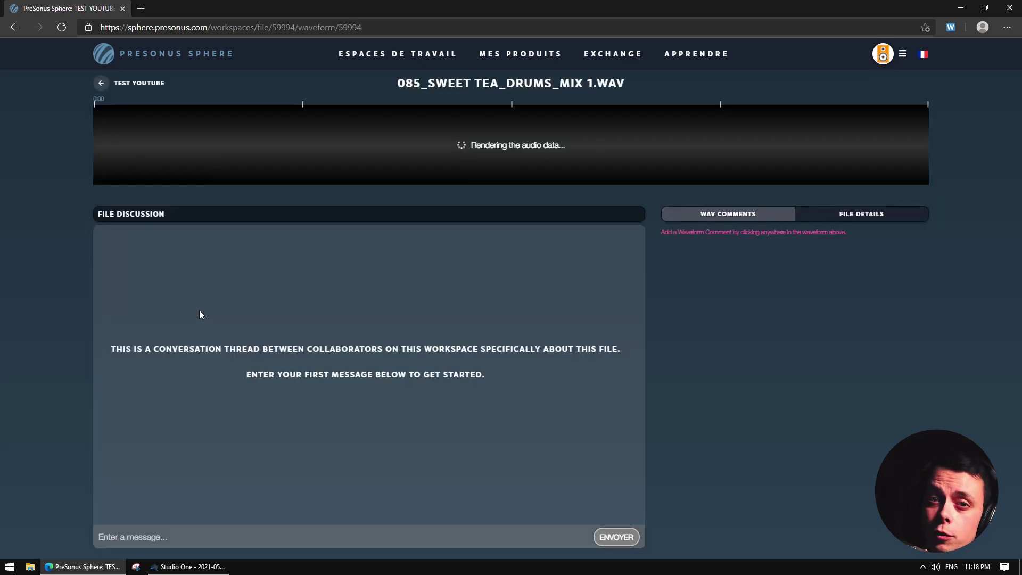
{"action": "left_click", "coordinate": [154, 538]}
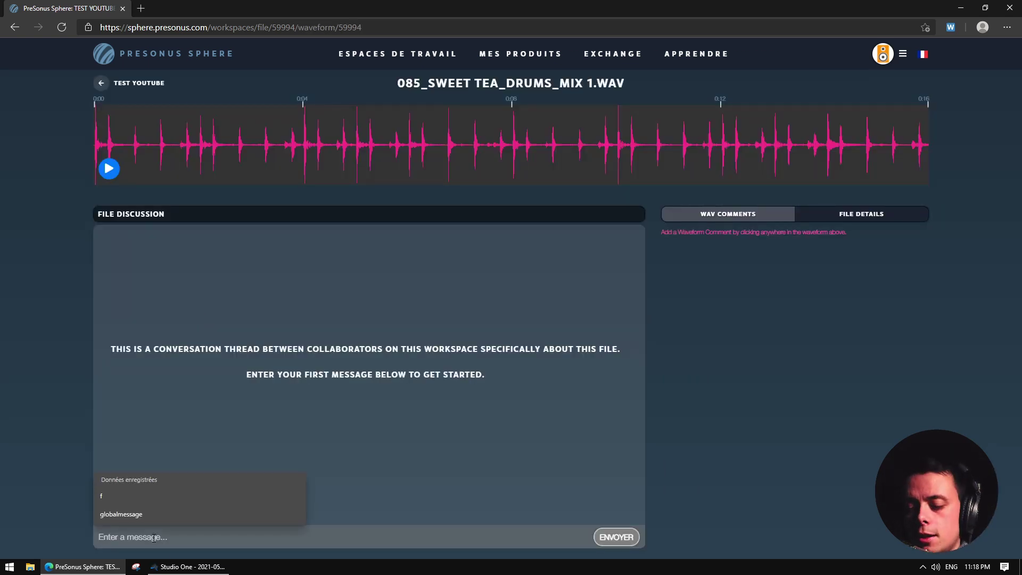
{"action": "type", "text": "ce morceau est trop bien"}
{"action": "key", "text": "Return"}
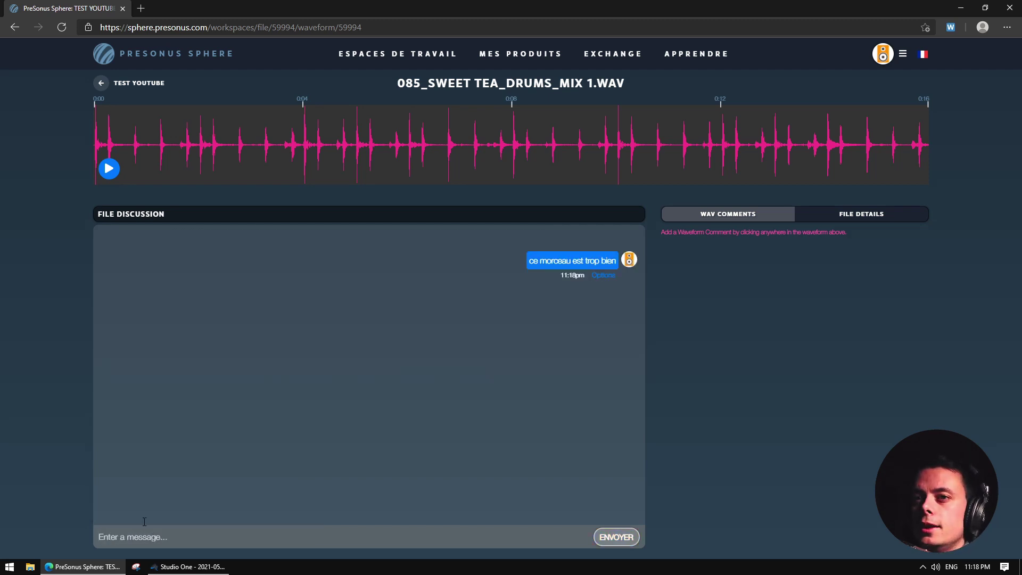
- Play the first few seconds of the drum file's waveform and pause it
{"action": "left_click", "coordinate": [108, 170]}
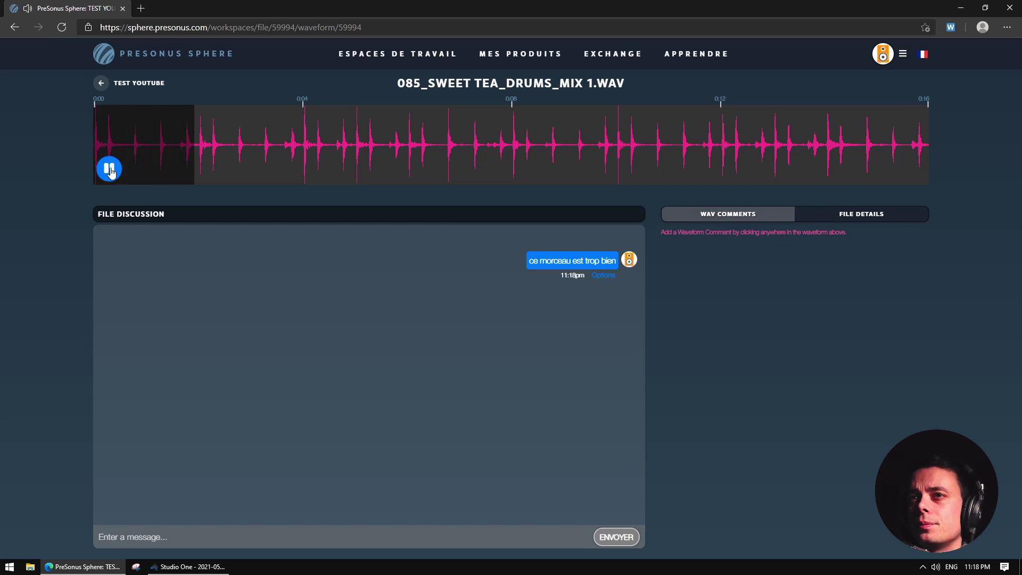
{"action": "left_click", "coordinate": [110, 169]}
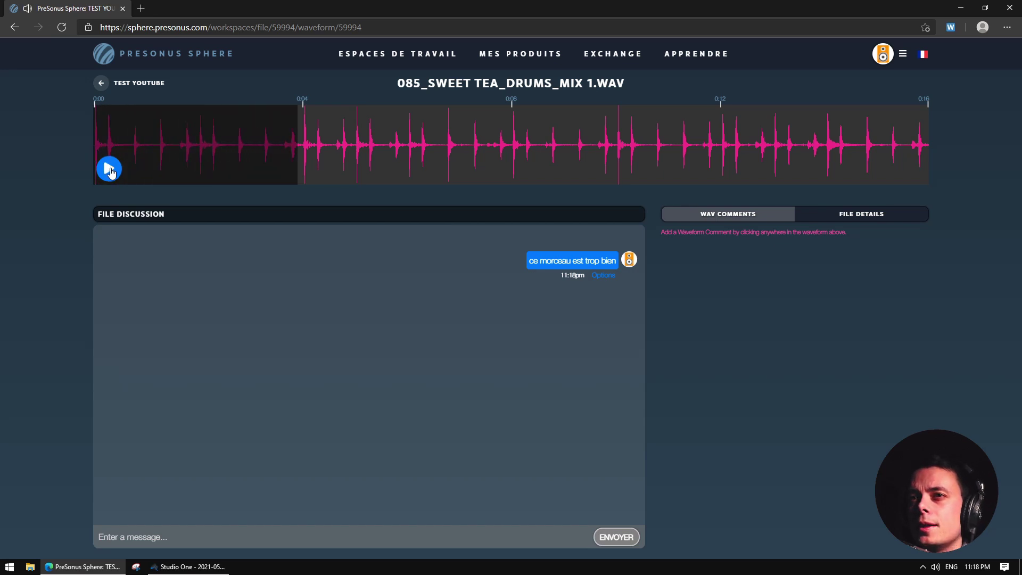
- Return to the TEST YOUTUBE shared files, open Mixdown.wav and play the first few seconds of its waveform
{"action": "left_click", "coordinate": [306, 118]}
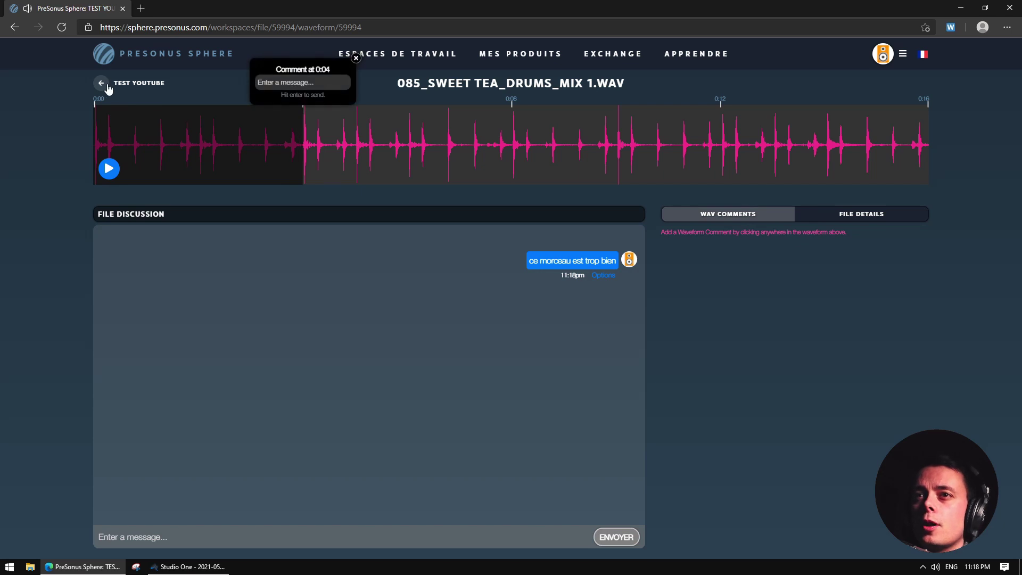
{"action": "left_click", "coordinate": [101, 82]}
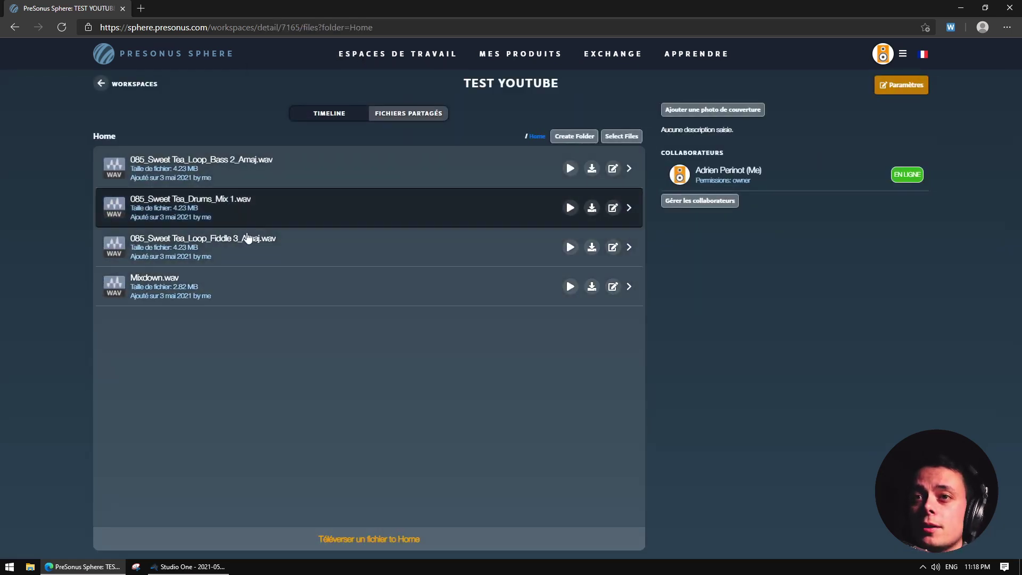
{"action": "left_click", "coordinate": [222, 289]}
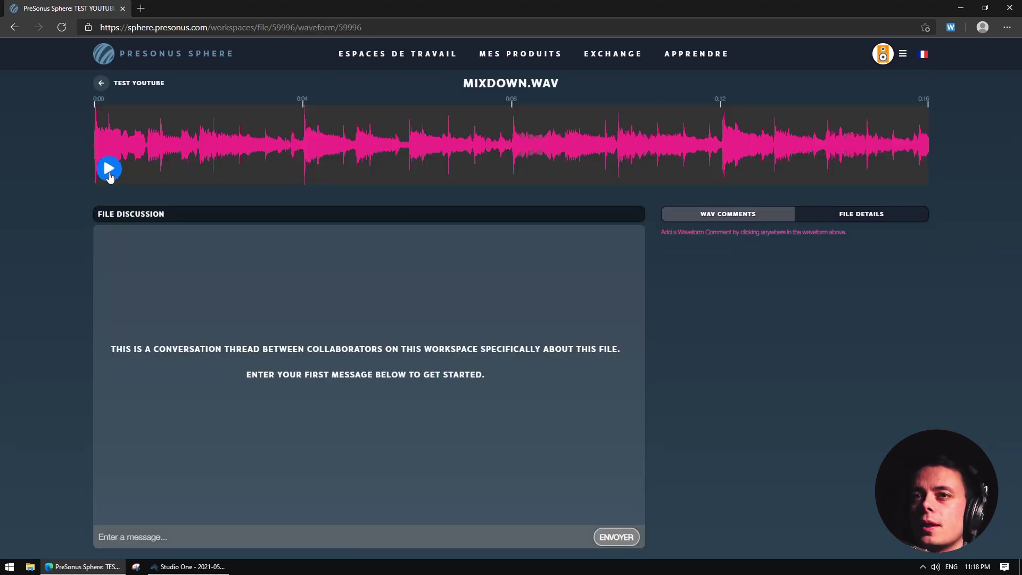
{"action": "left_click", "coordinate": [109, 169]}
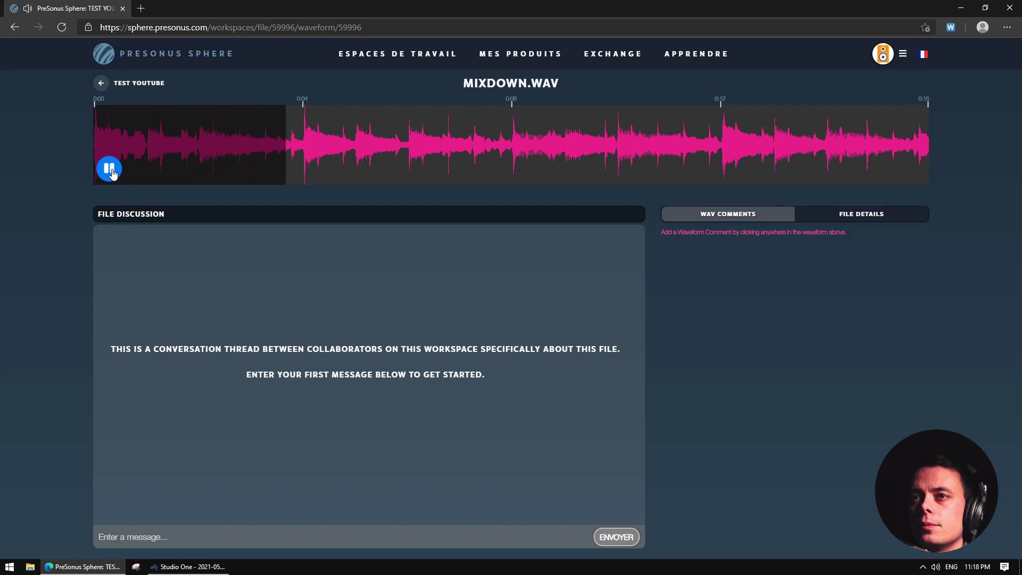
{"action": "left_click", "coordinate": [111, 169]}
- Add the waveform comment "trop de violon" at 0:04 in Mixdown.wav
{"action": "left_click", "coordinate": [295, 140]}
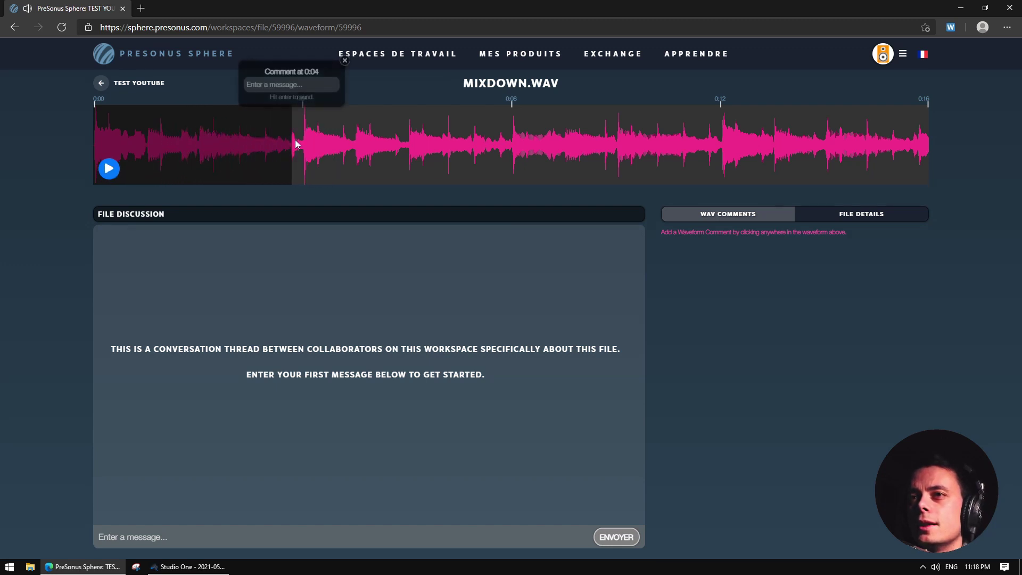
{"action": "left_click", "coordinate": [299, 145]}
{"action": "left_click", "coordinate": [265, 157]}
{"action": "left_click", "coordinate": [322, 146]}
{"action": "left_click", "coordinate": [305, 139]}
{"action": "left_click", "coordinate": [301, 139]}
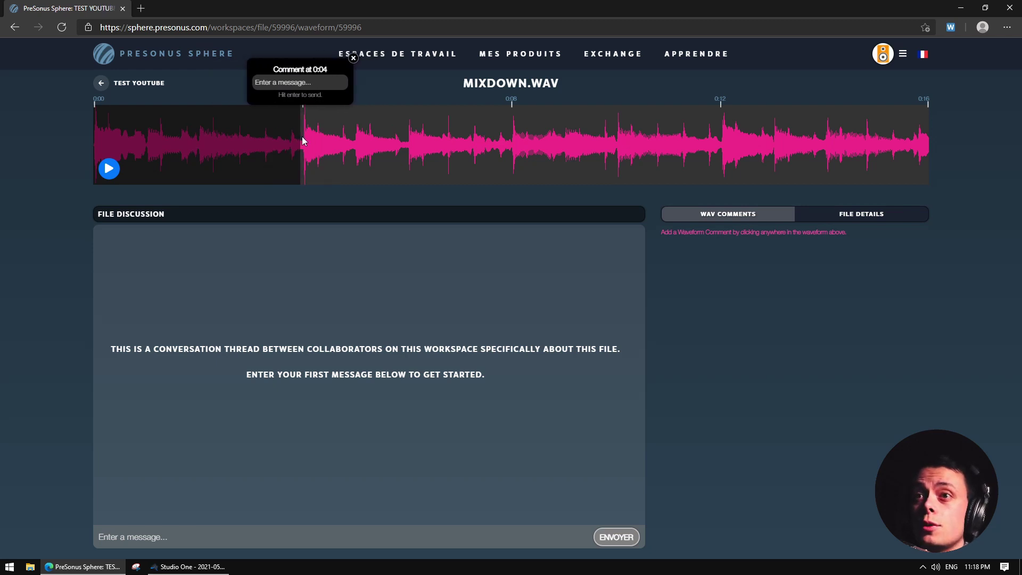
{"action": "left_click", "coordinate": [297, 83]}
{"action": "type", "text": "trop de vio"}
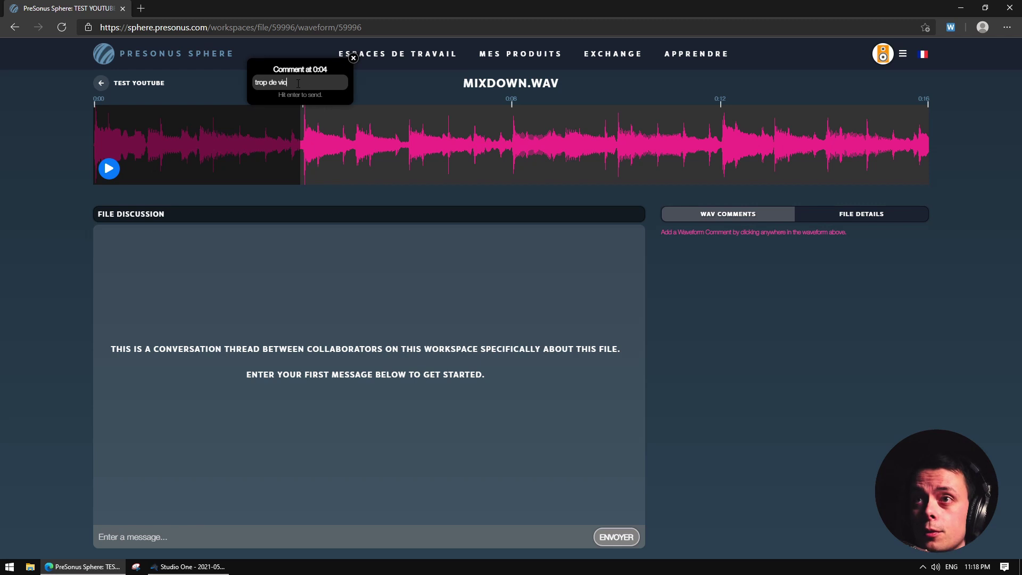
{"action": "type", "text": "lon"}
{"action": "key", "text": "Return"}
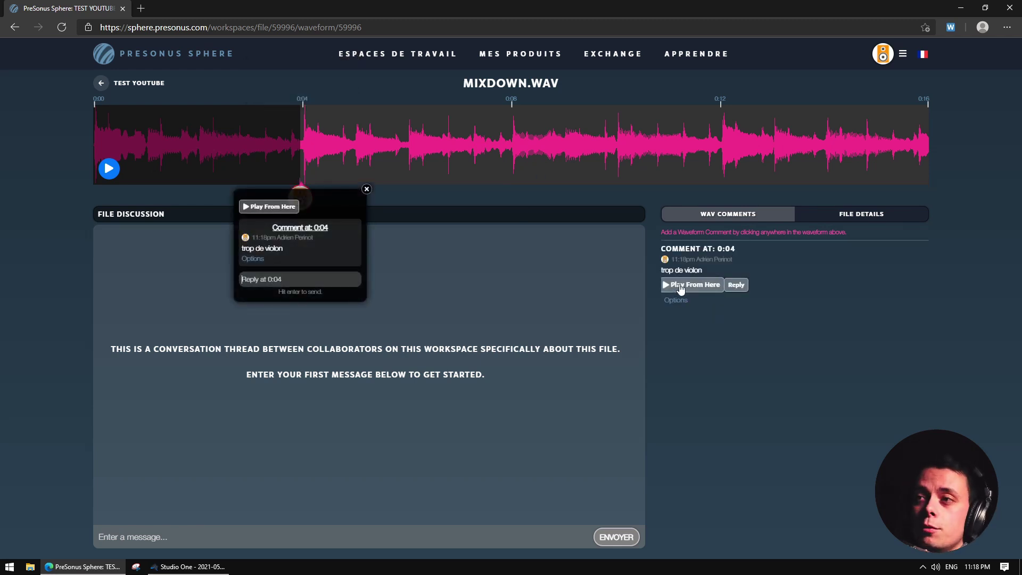
- Reply "je ne suis pas d'accord" to the waveform comment at 0:04
{"action": "left_click", "coordinate": [731, 286]}
{"action": "type", "text": "je ne suis pas d'accord"}
{"action": "key", "text": "Return"}
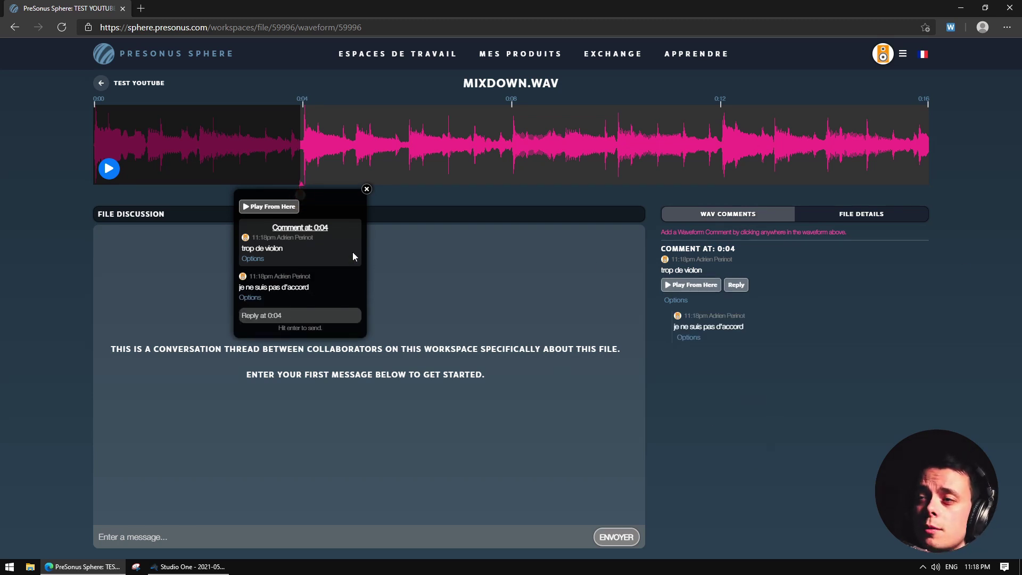
- Switch to Studio One and import 085_Sweet Tea_Drums_Mix 1.wav from the TEST YOUTUBE workspace as a new track, closing the transfers window
{"action": "mouse_move", "coordinate": [199, 565]}
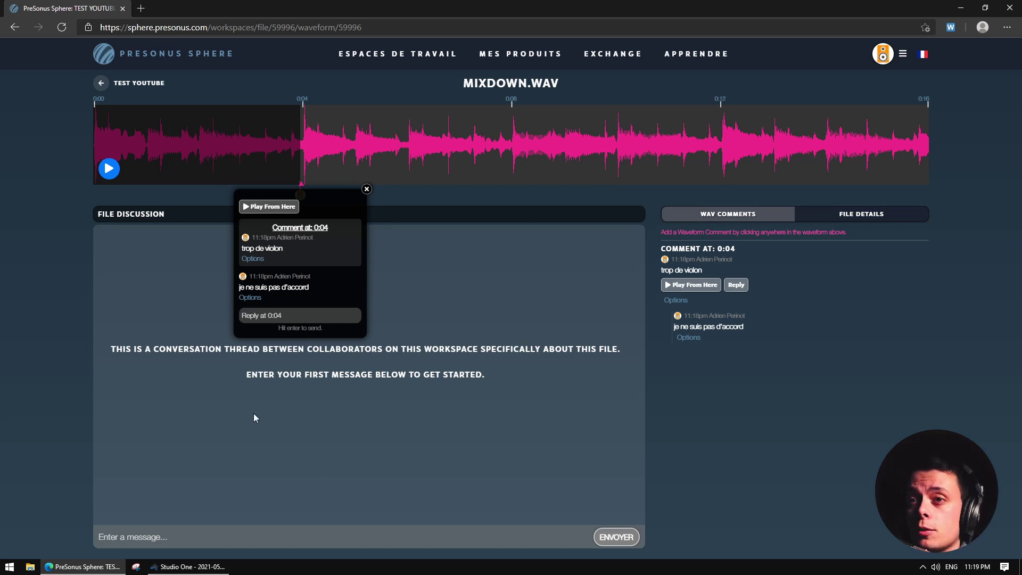
{"action": "left_click", "coordinate": [189, 567]}
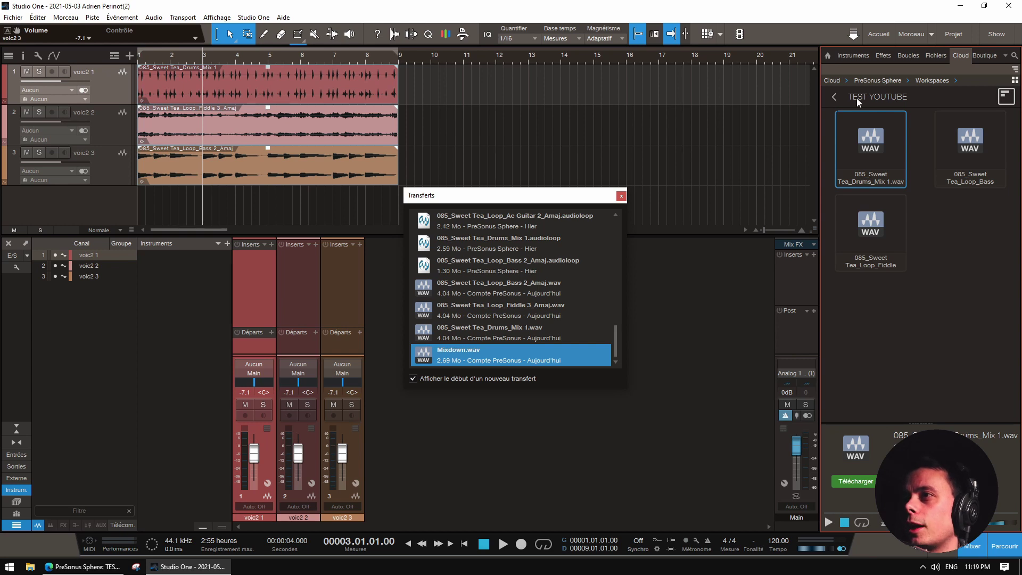
{"action": "left_click", "coordinate": [620, 196]}
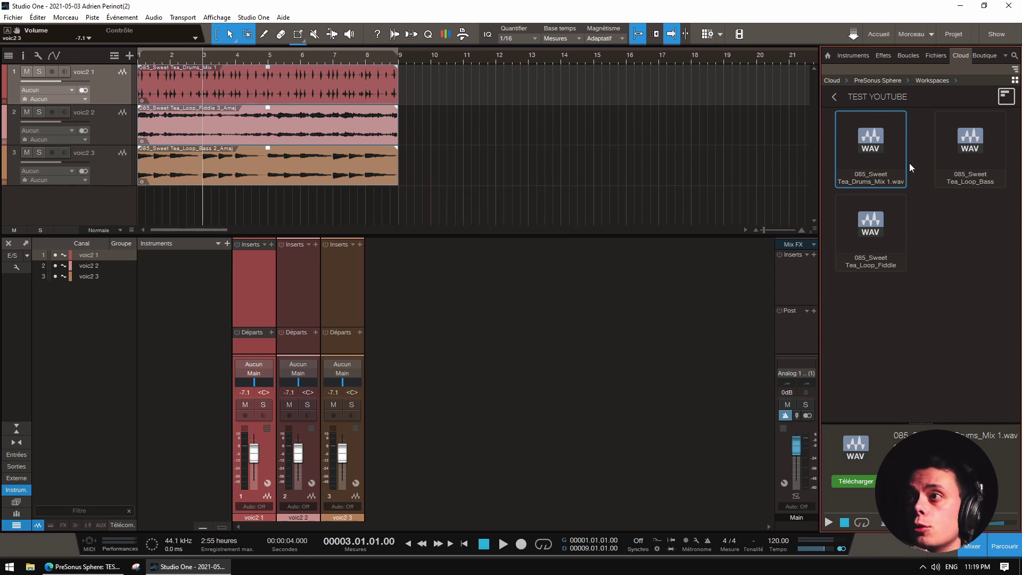
{"action": "left_click_drag", "start_coordinate": [875, 160], "coordinate": [153, 203]}
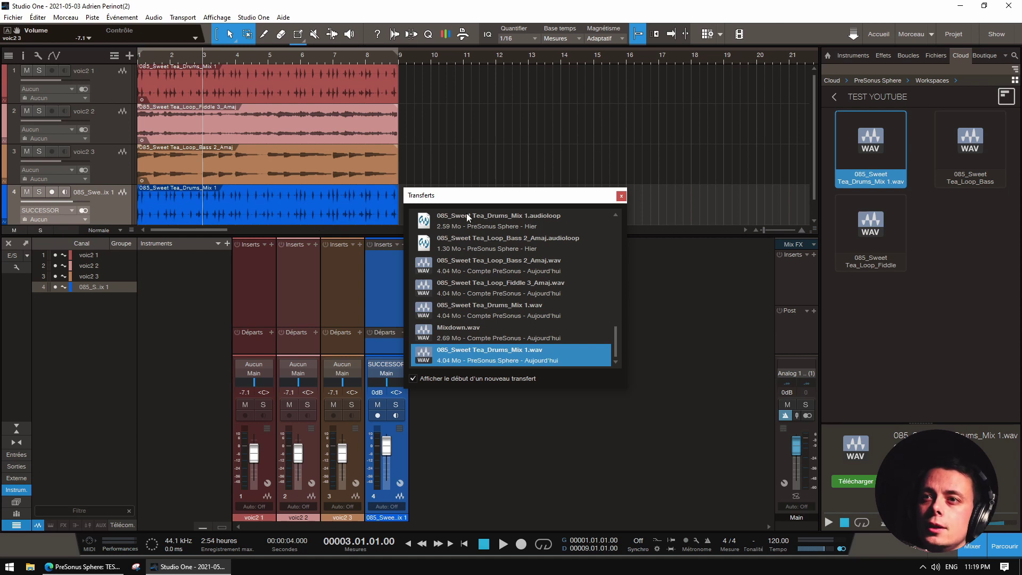
{"action": "left_click", "coordinate": [622, 196]}
{"action": "scroll", "coordinate": [170, 194], "scroll_direction": "down", "scroll_amount": 1}
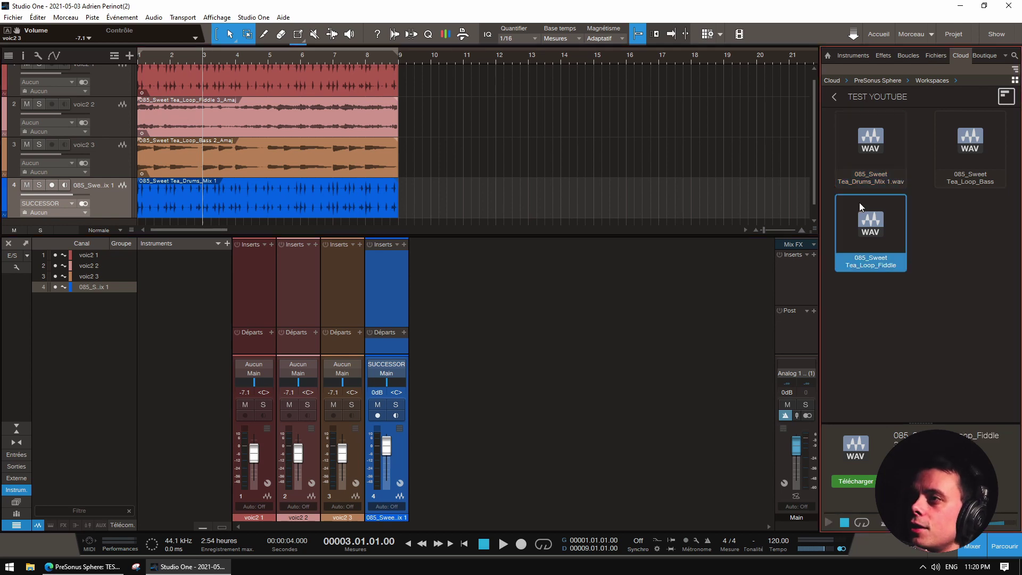
{"action": "left_click", "coordinate": [964, 219]}
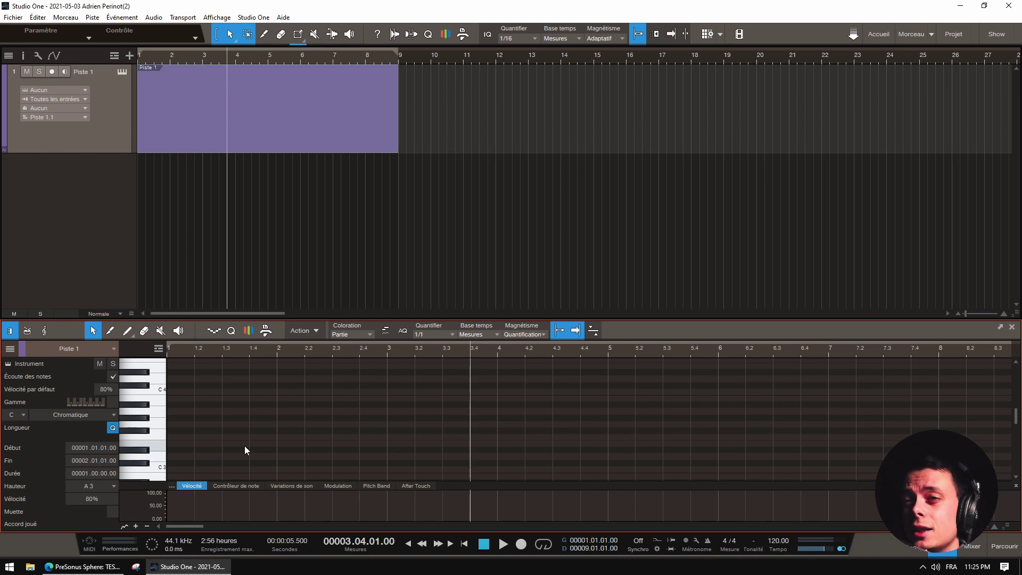
- Draw three one-bar notes on Piste 1: A 3 in bar 1, G 3 in bar 2 and A 3 in bar 3
{"action": "left_click", "coordinate": [180, 411]}
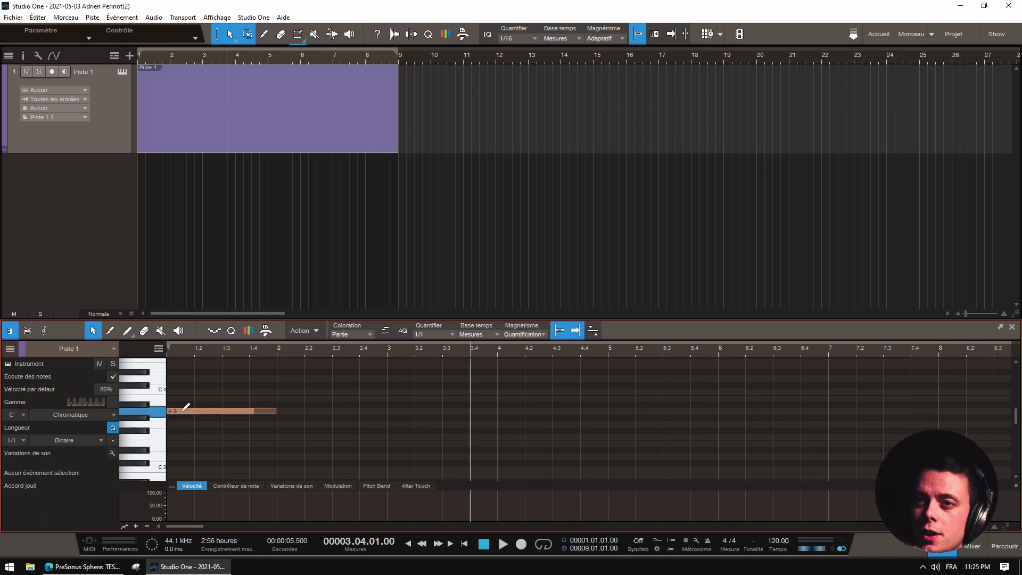
{"action": "left_click", "coordinate": [290, 426]}
{"action": "left_click", "coordinate": [397, 412]}
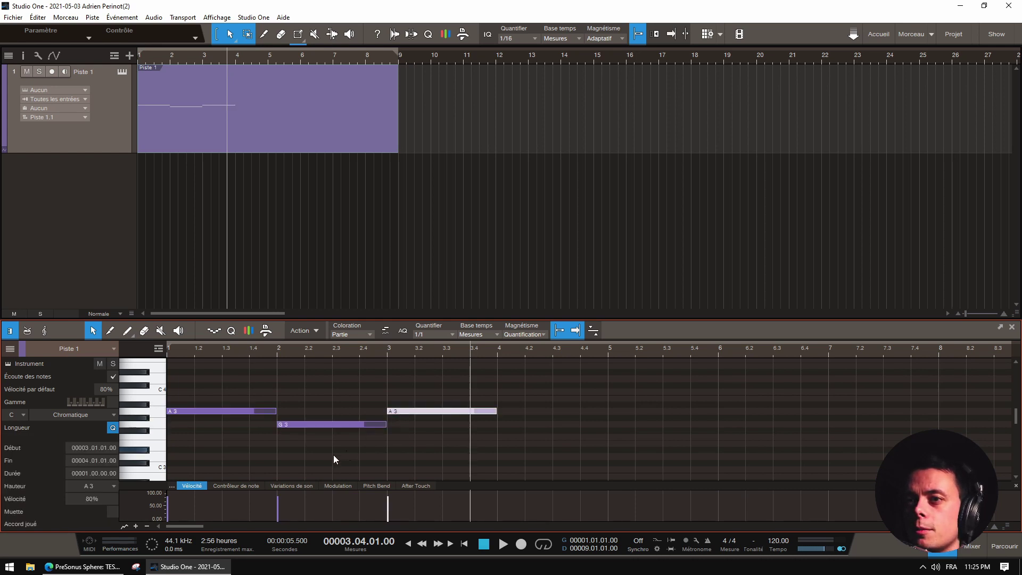
- Set the velocity of the bar 2 G 3 note to 37% and of the bar 3 A 3 note to 83%
{"action": "key", "text": "shift+e"}
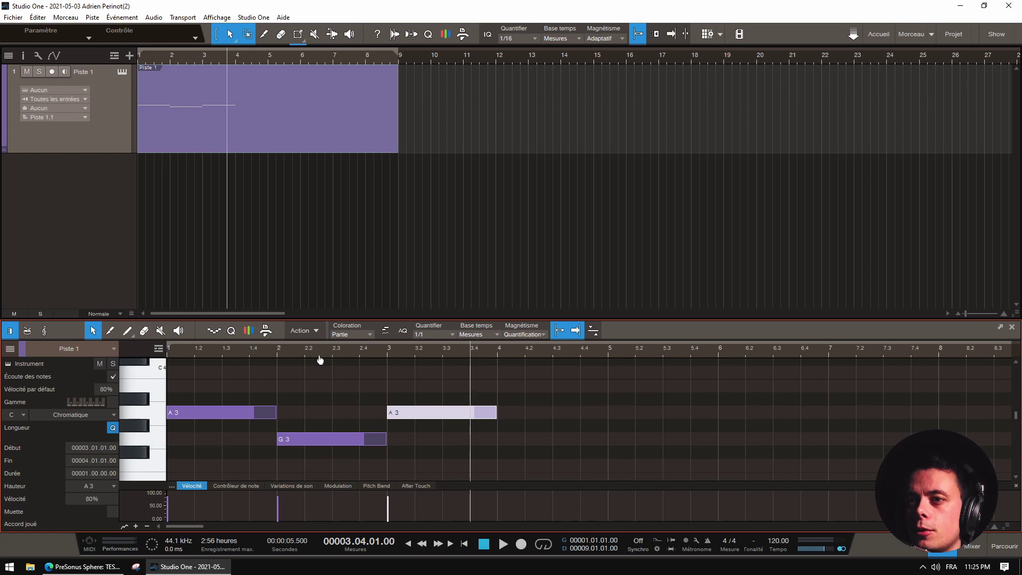
{"action": "key", "text": "e"}
{"action": "scroll", "coordinate": [388, 365], "scroll_direction": "left", "scroll_amount": 5}
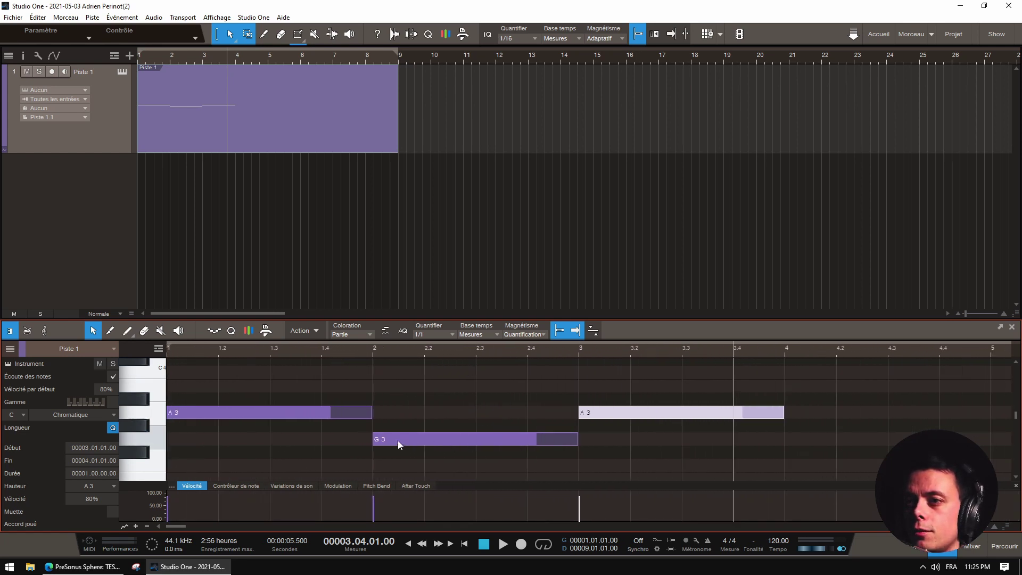
{"action": "left_click", "coordinate": [565, 433]}
{"action": "left_click_drag", "start_coordinate": [565, 492], "coordinate": [543, 450]}
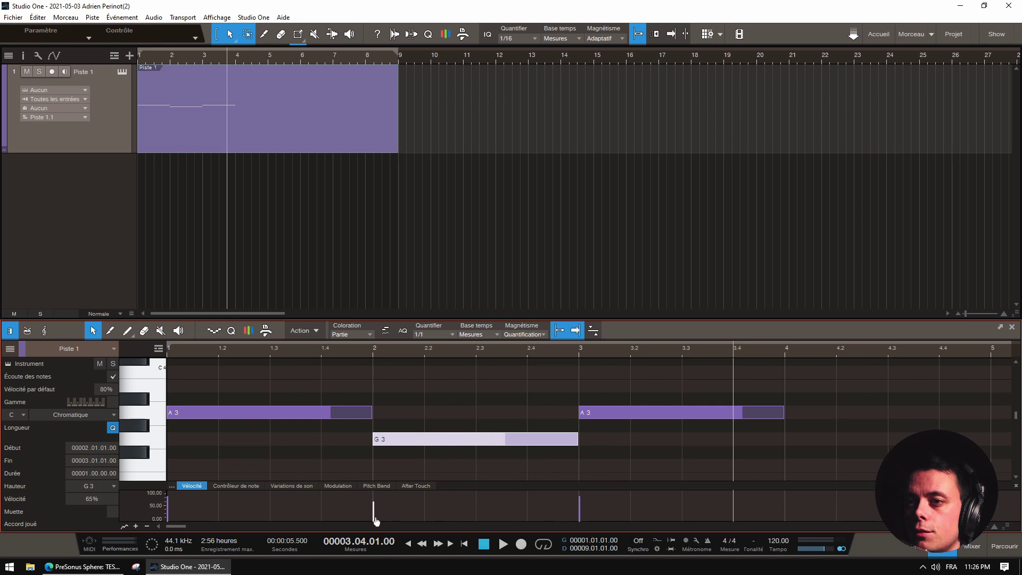
{"action": "left_click_drag", "start_coordinate": [574, 438], "coordinate": [563, 465]}
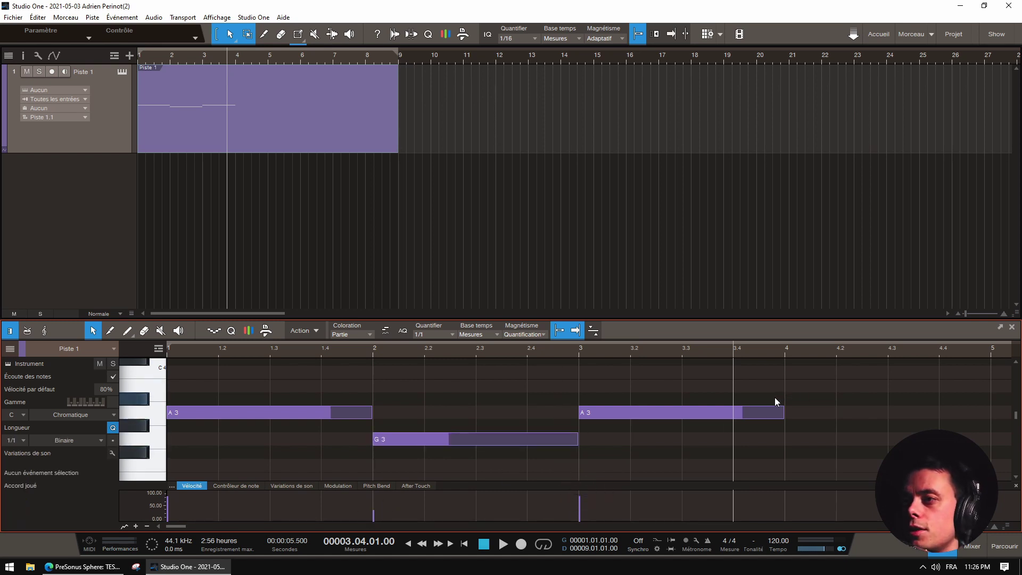
{"action": "mouse_move", "coordinate": [778, 408]}
{"action": "left_mouse_down"}
{"action": "mouse_move", "coordinate": [761, 458]}
{"action": "mouse_move", "coordinate": [767, 402]}
{"action": "left_mouse_up"}
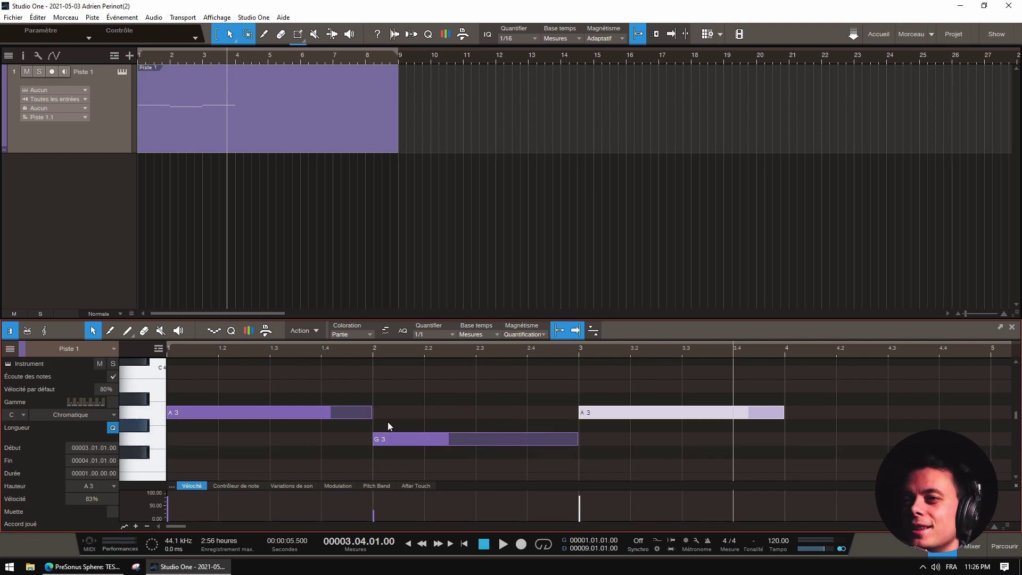
- Split the G 3 note in bar 2 at about beat 2.3
{"action": "left_click", "coordinate": [477, 439], "text": "alt"}
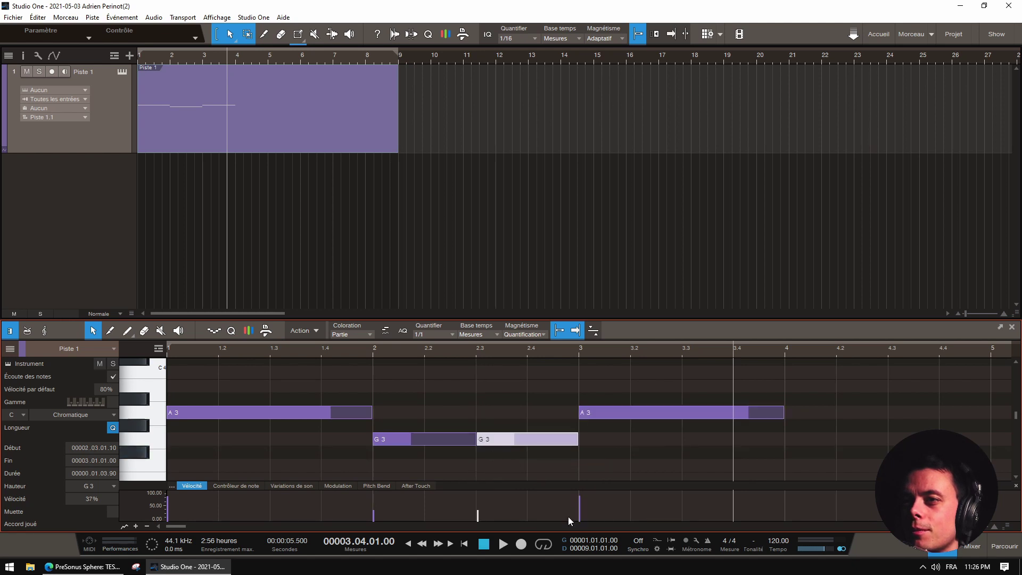
{"action": "left_click", "coordinate": [480, 439]}
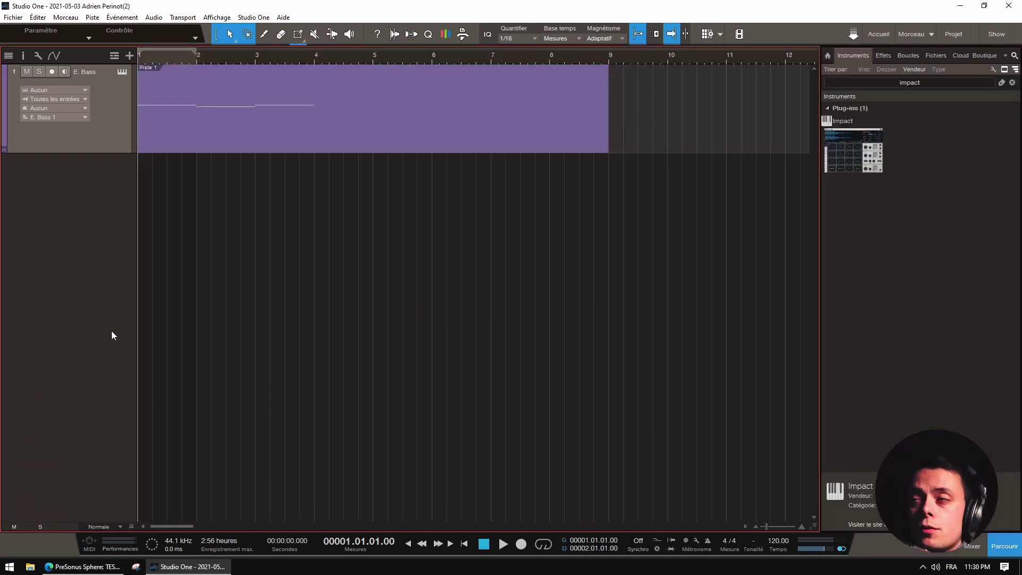
- Add an Impact instrument track and load Kick 1.wav from the downloaded Drums - Acoustic samples onto its C 1 pad
{"action": "left_click_drag", "start_coordinate": [858, 145], "coordinate": [73, 216]}
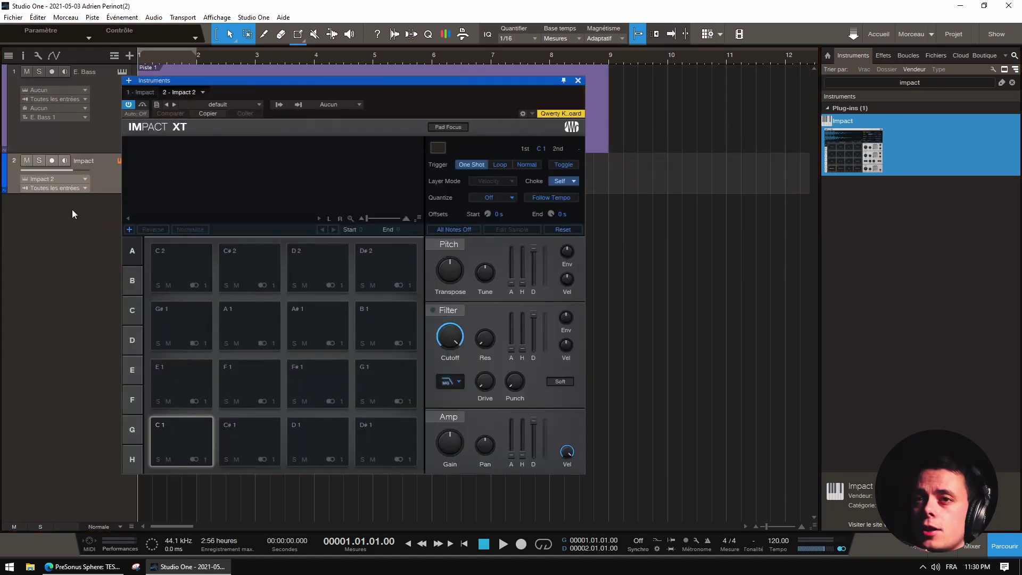
{"action": "left_click_drag", "start_coordinate": [315, 86], "coordinate": [385, 96]}
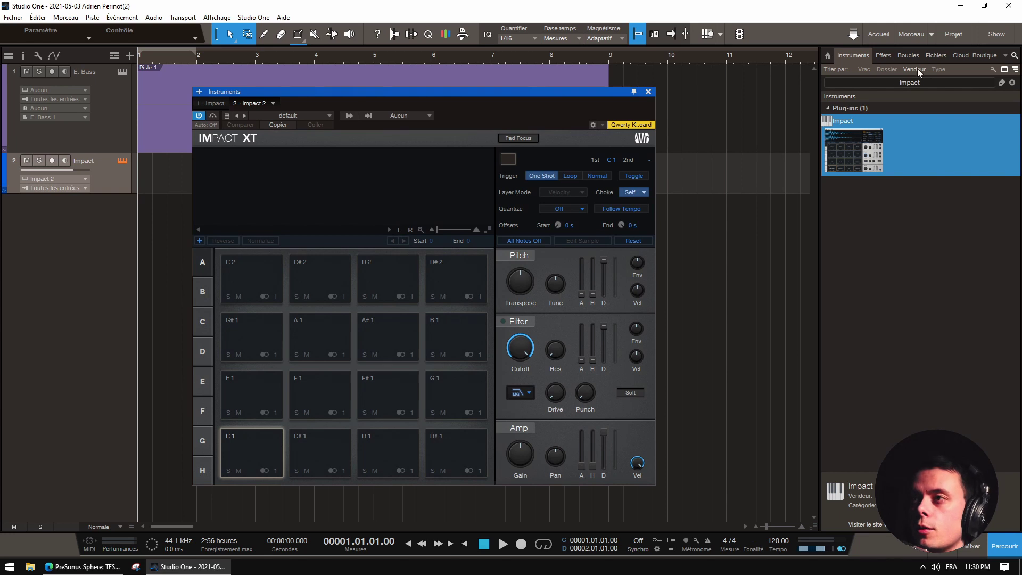
{"action": "left_click", "coordinate": [882, 55]}
{"action": "left_click", "coordinate": [940, 55]}
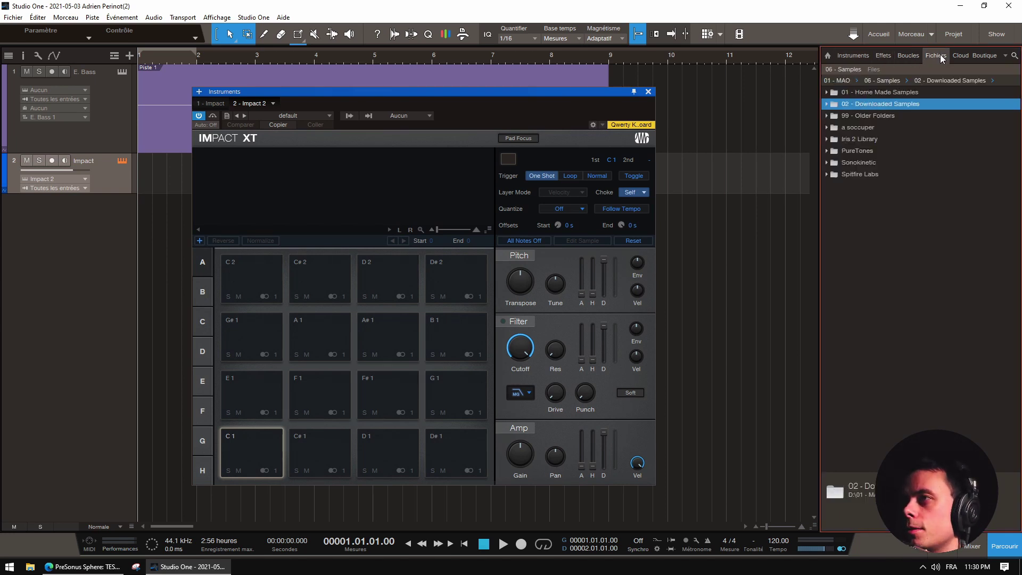
{"action": "double_click", "coordinate": [835, 105]}
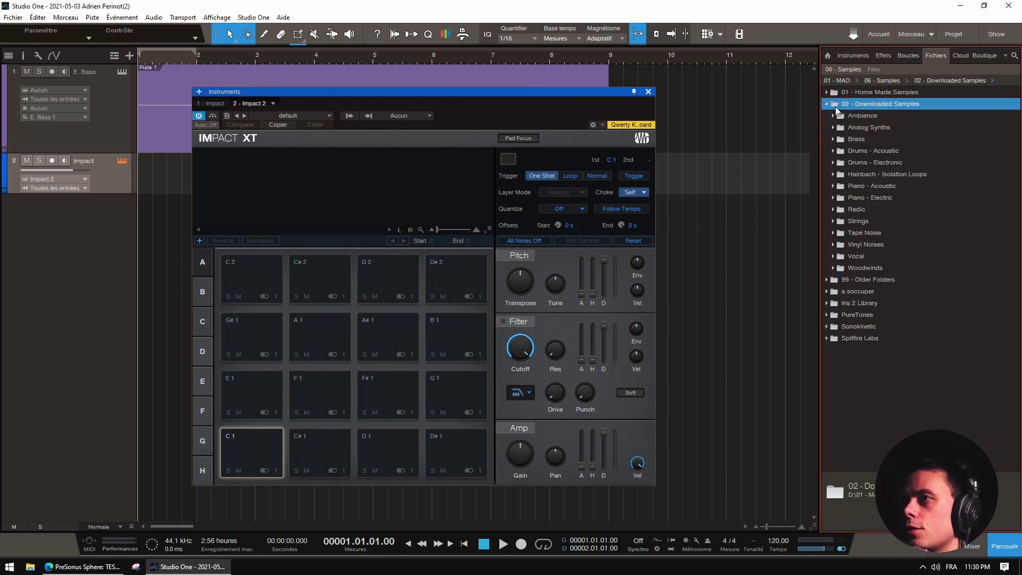
{"action": "double_click", "coordinate": [846, 151]}
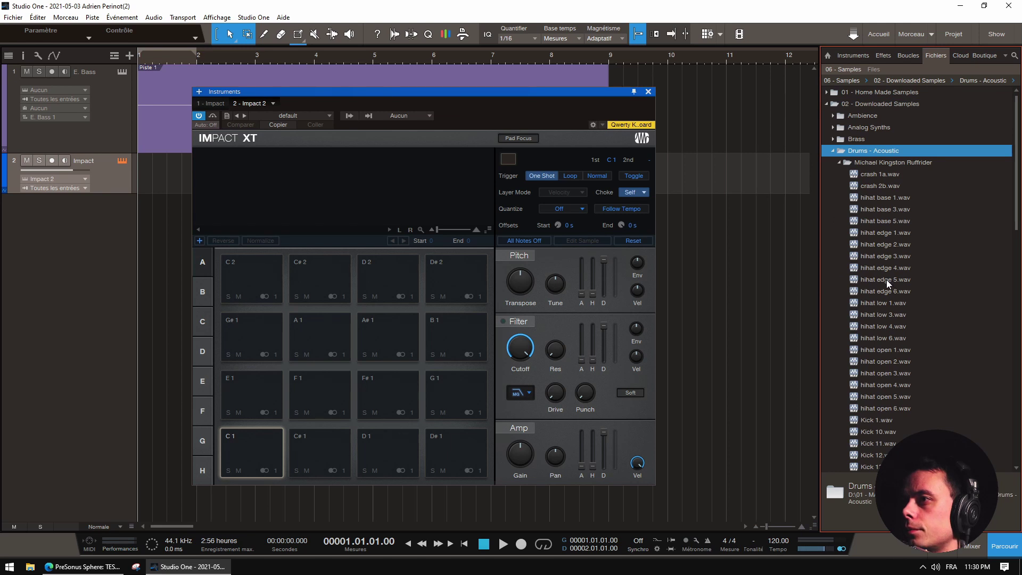
{"action": "scroll", "coordinate": [887, 271], "scroll_direction": "down", "scroll_amount": 4}
{"action": "left_click_drag", "start_coordinate": [880, 372], "coordinate": [251, 452]}
- Load hihat low 1.wav onto pad C# 1, hihat open 1.wav onto D 1 and Snare base 2.wav onto D# 1
{"action": "scroll", "coordinate": [901, 200], "scroll_direction": "up", "scroll_amount": 3}
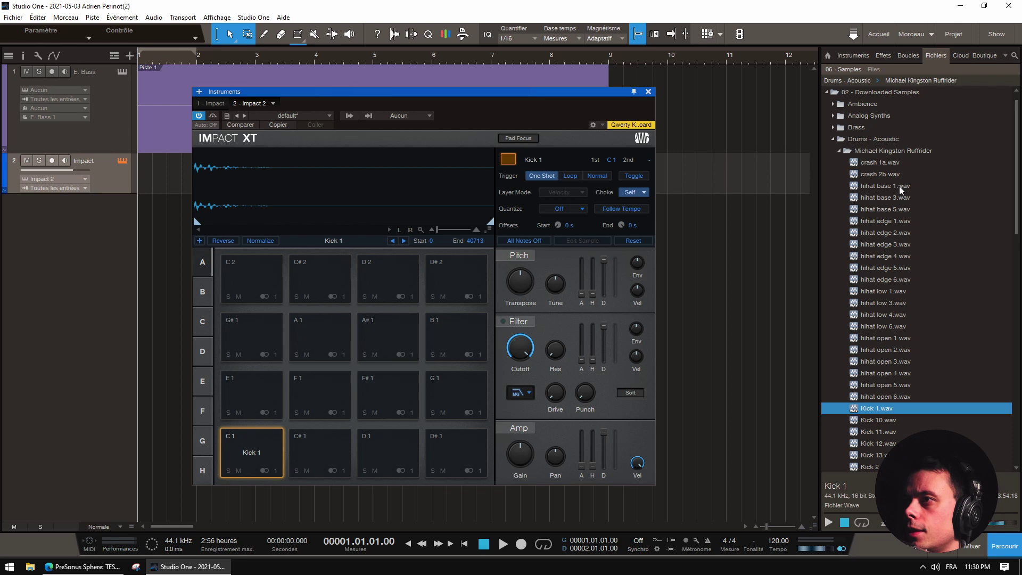
{"action": "left_click_drag", "start_coordinate": [314, 446], "coordinate": [314, 447]}
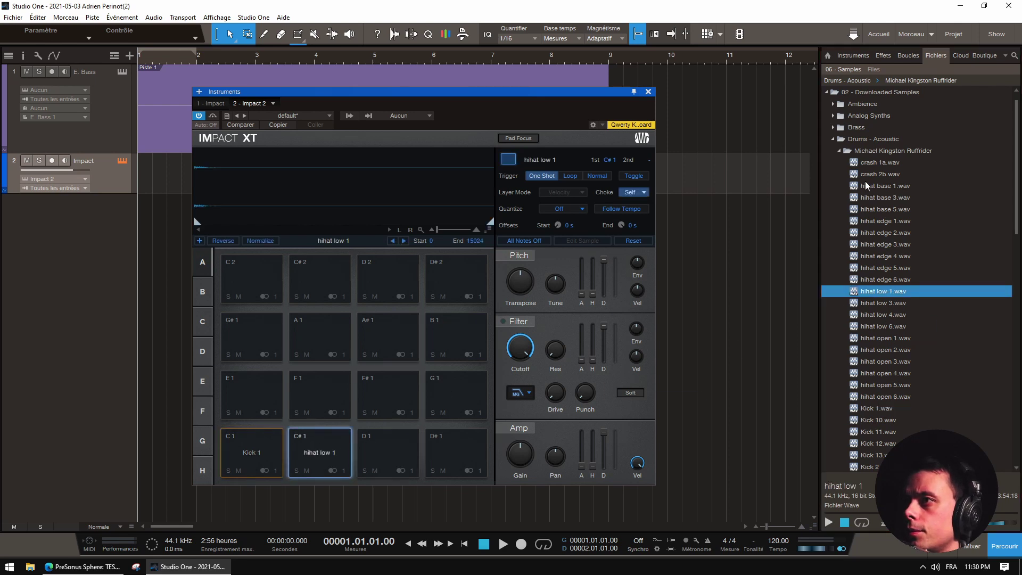
{"action": "left_click", "coordinate": [898, 342]}
{"action": "left_click_drag", "start_coordinate": [900, 345], "coordinate": [405, 450]}
{"action": "scroll", "coordinate": [922, 367], "scroll_direction": "down", "scroll_amount": 6}
{"action": "scroll", "coordinate": [920, 370], "scroll_direction": "down", "scroll_amount": 4}
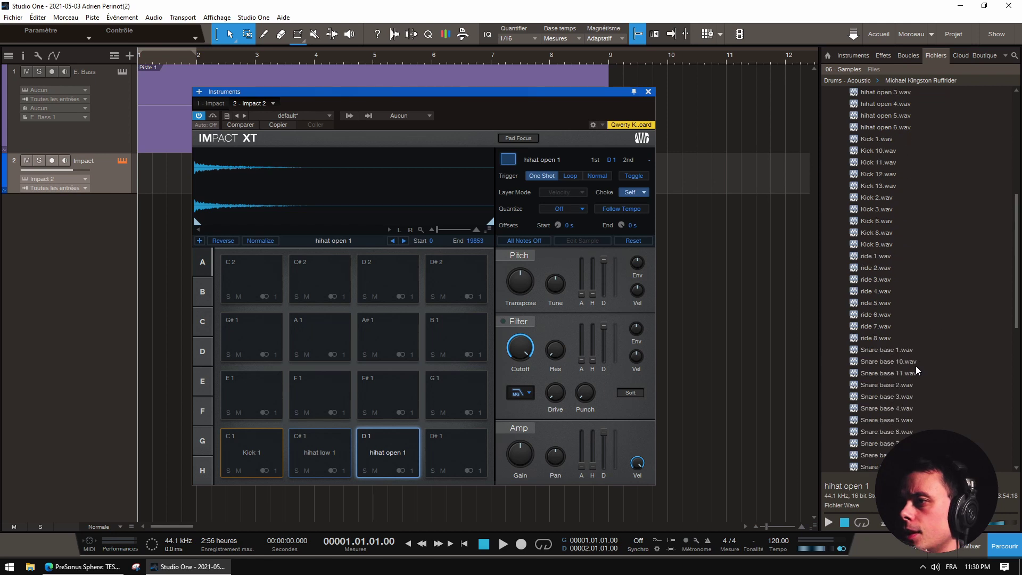
{"action": "left_click_drag", "start_coordinate": [897, 315], "coordinate": [454, 448]}
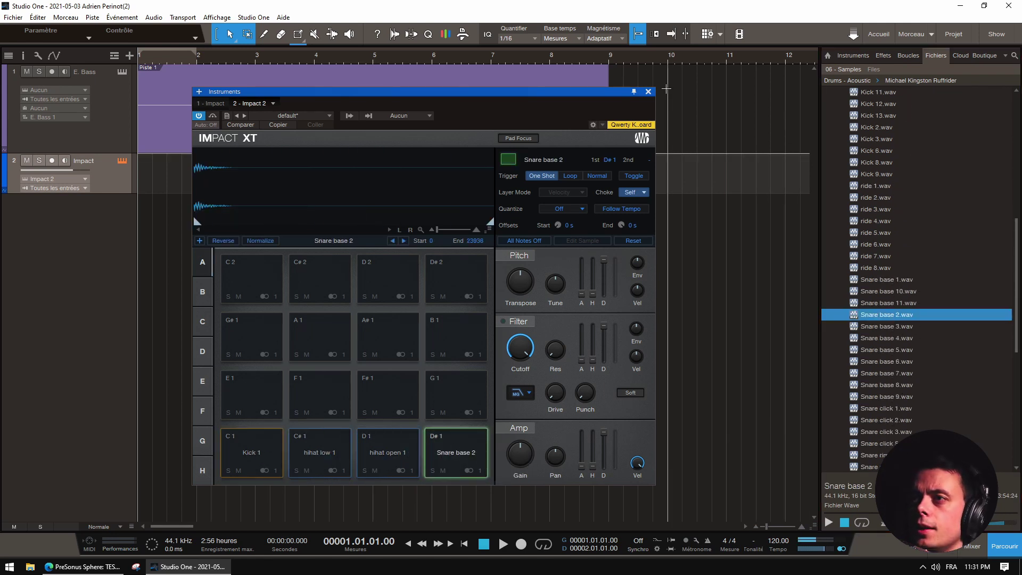
- Close the Impact window, create a one-bar part at bar 1 of the Impact track and open it in the editor
{"action": "left_click", "coordinate": [647, 91]}
{"action": "double_click", "coordinate": [143, 192]}
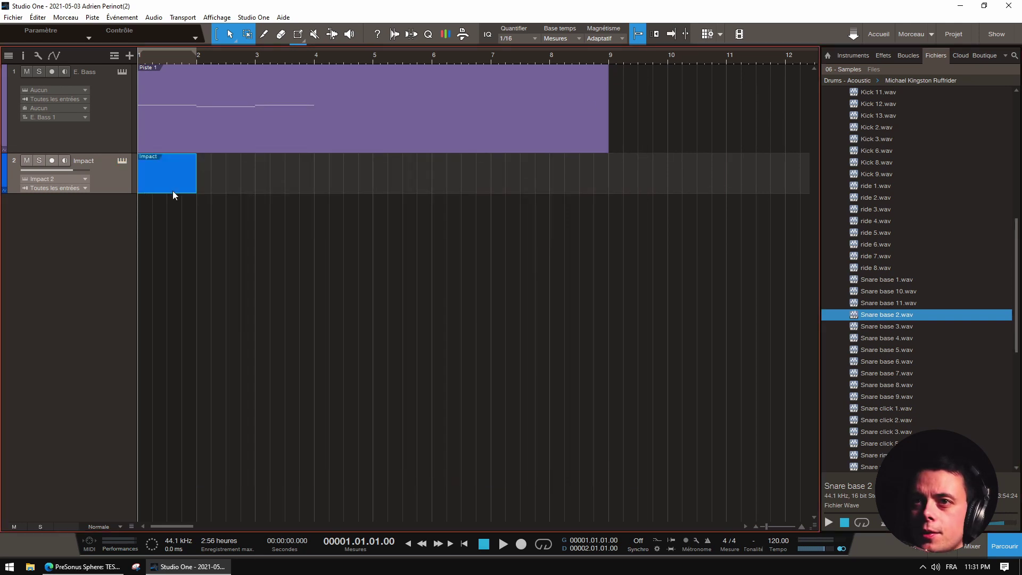
{"action": "double_click", "coordinate": [180, 188]}
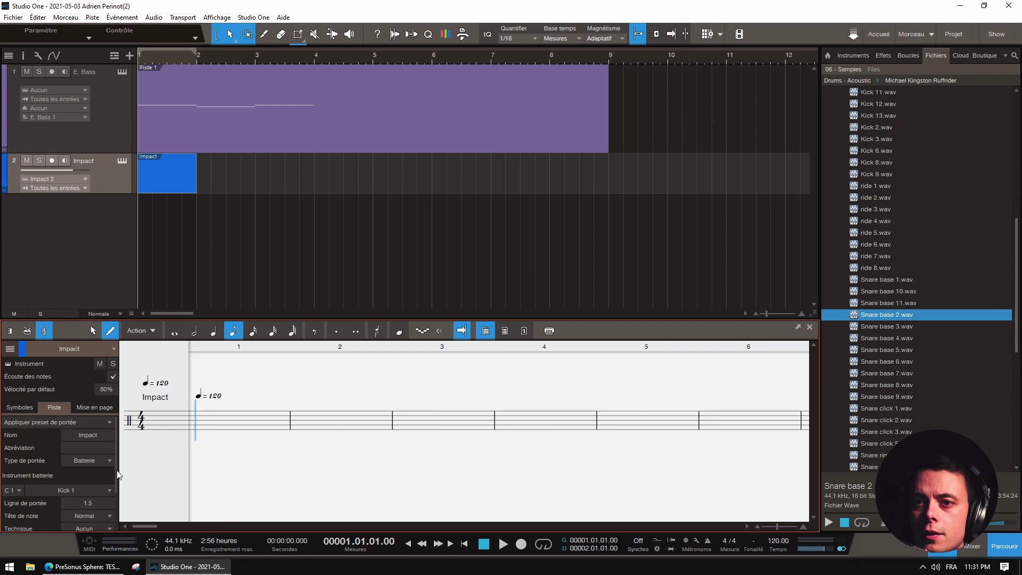
- Set the staff line of the Snare base 2 drum instrument to 3.5 in the Impact track's notation settings
{"action": "scroll", "coordinate": [95, 469], "scroll_direction": "down", "scroll_amount": 3}
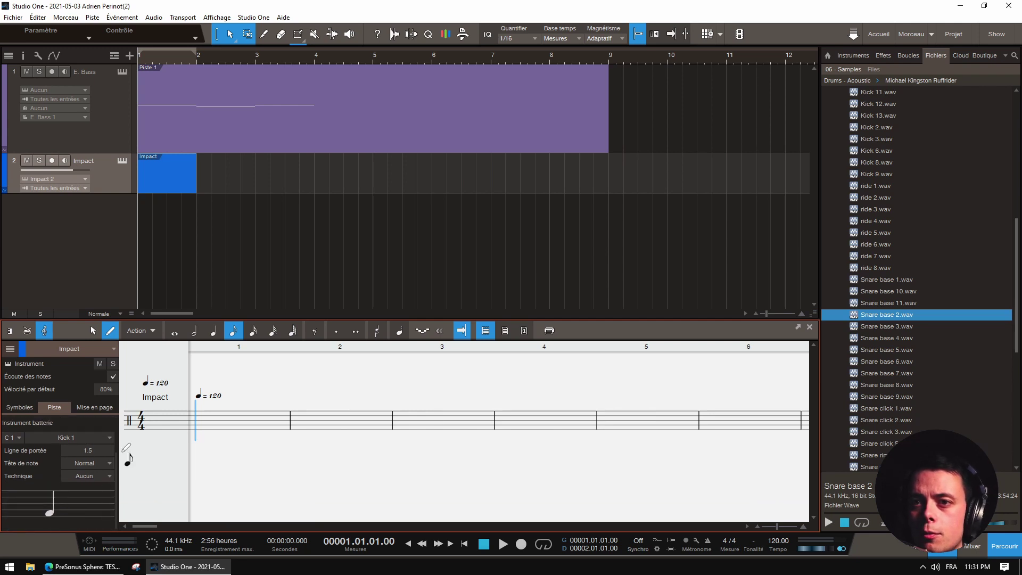
{"action": "left_click_drag", "start_coordinate": [117, 459], "coordinate": [114, 449]}
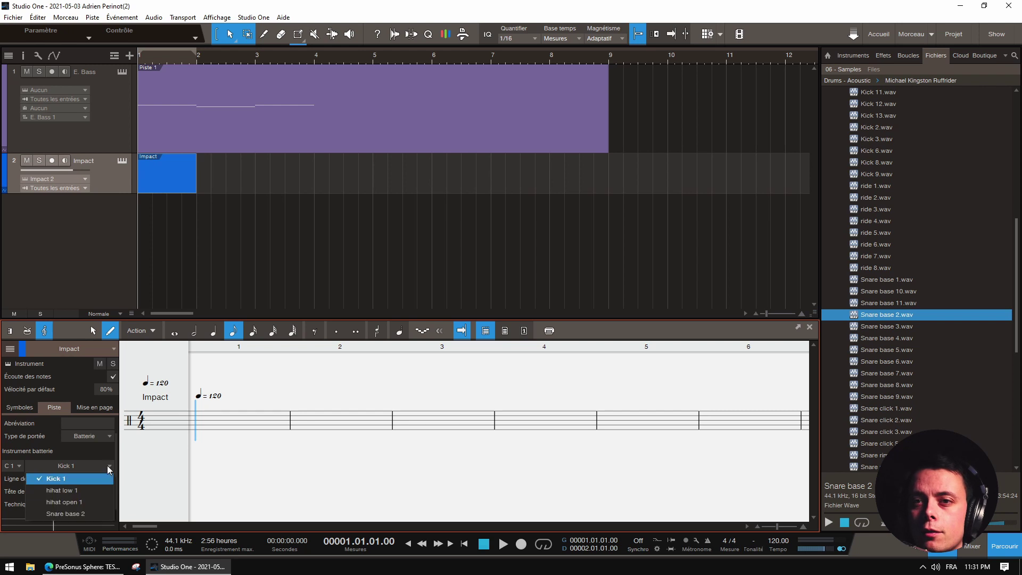
{"action": "left_click", "coordinate": [108, 466]}
{"action": "left_click", "coordinate": [76, 486]}
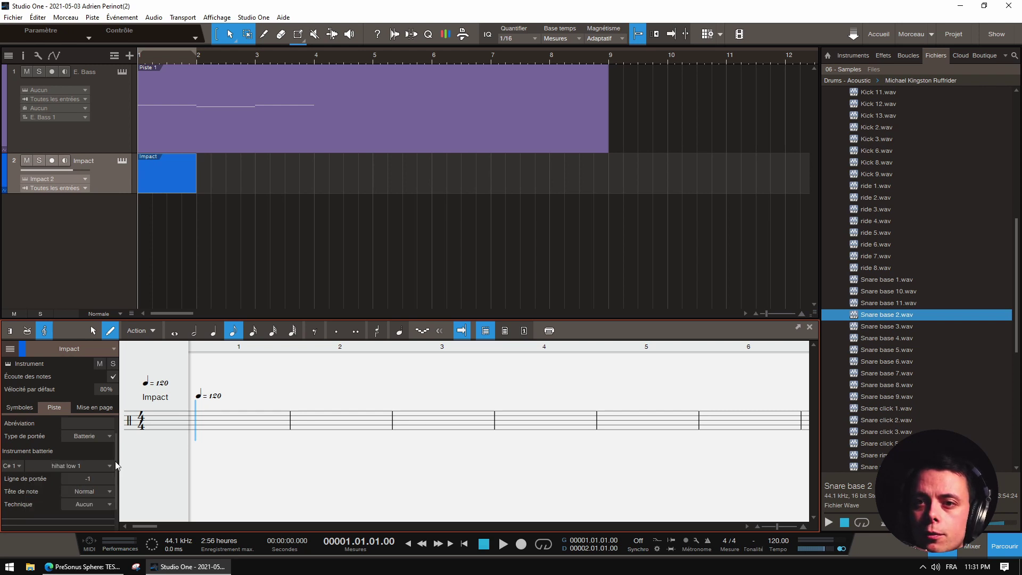
{"action": "scroll", "coordinate": [112, 480], "scroll_direction": "down", "scroll_amount": 1}
{"action": "left_click", "coordinate": [91, 436]}
{"action": "left_click", "coordinate": [73, 449]}
{"action": "left_click", "coordinate": [88, 436]}
{"action": "left_click", "coordinate": [72, 483]}
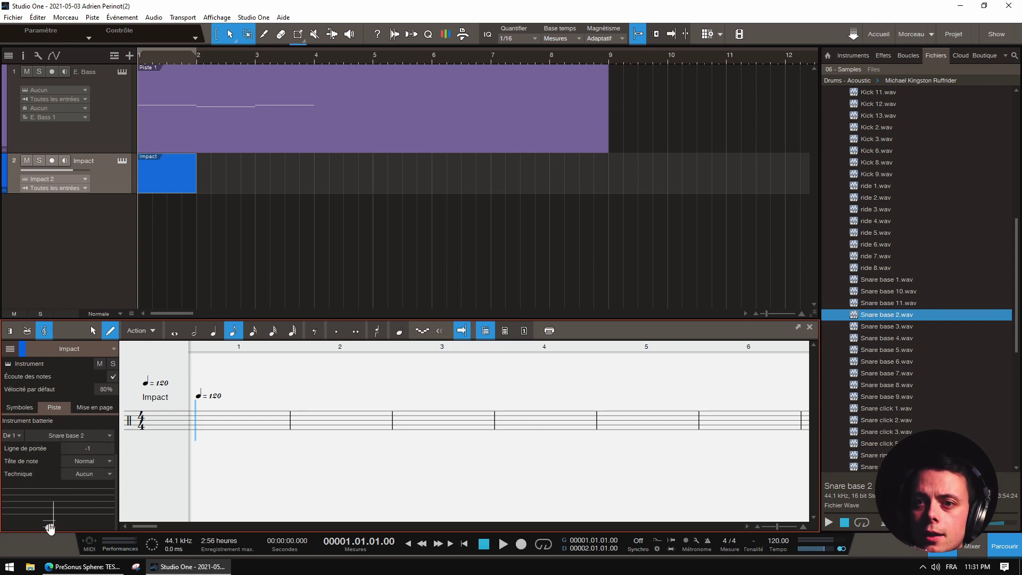
{"action": "left_click", "coordinate": [50, 497]}
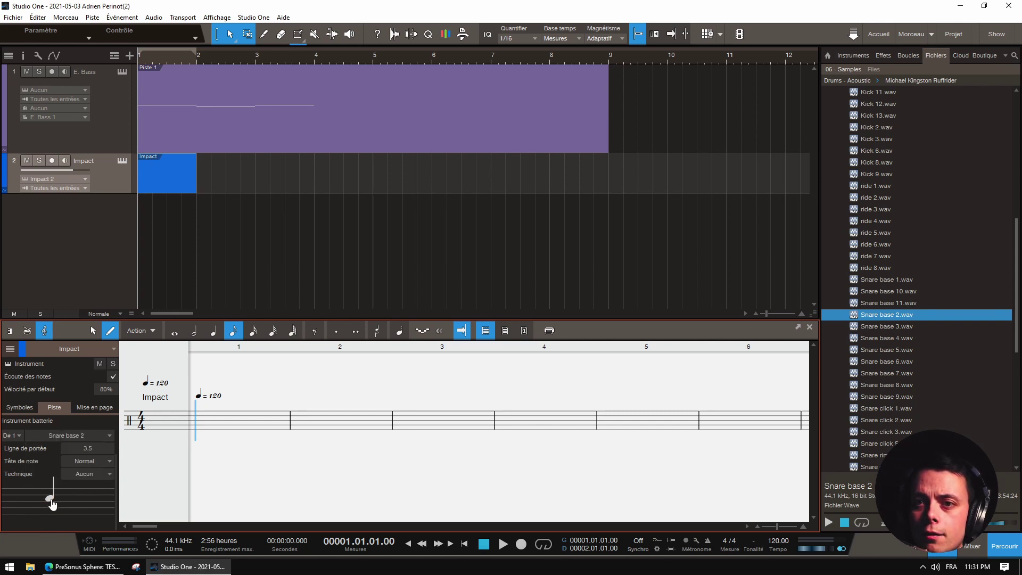
- Move hihat low 1 above the staff and give hihat open 1, on staff line 5.5, the Croix cerclée note head
{"action": "left_click", "coordinate": [88, 435]}
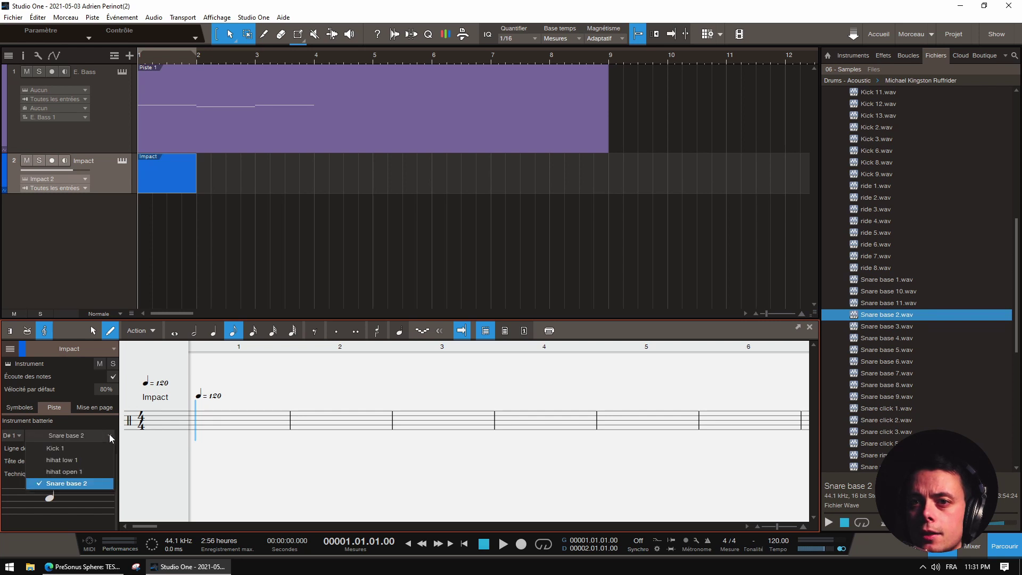
{"action": "left_click", "coordinate": [84, 459]}
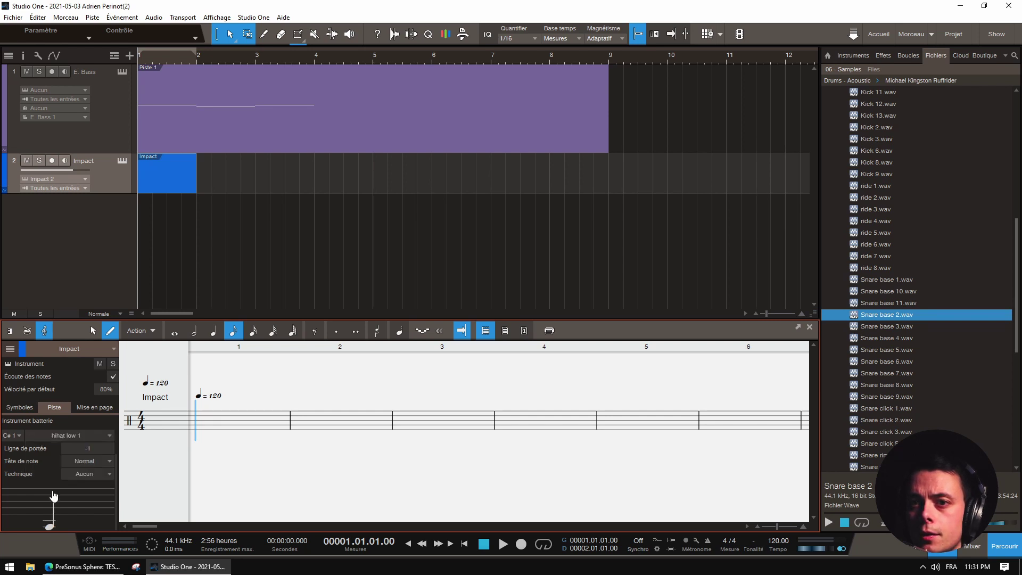
{"action": "left_click", "coordinate": [110, 437]}
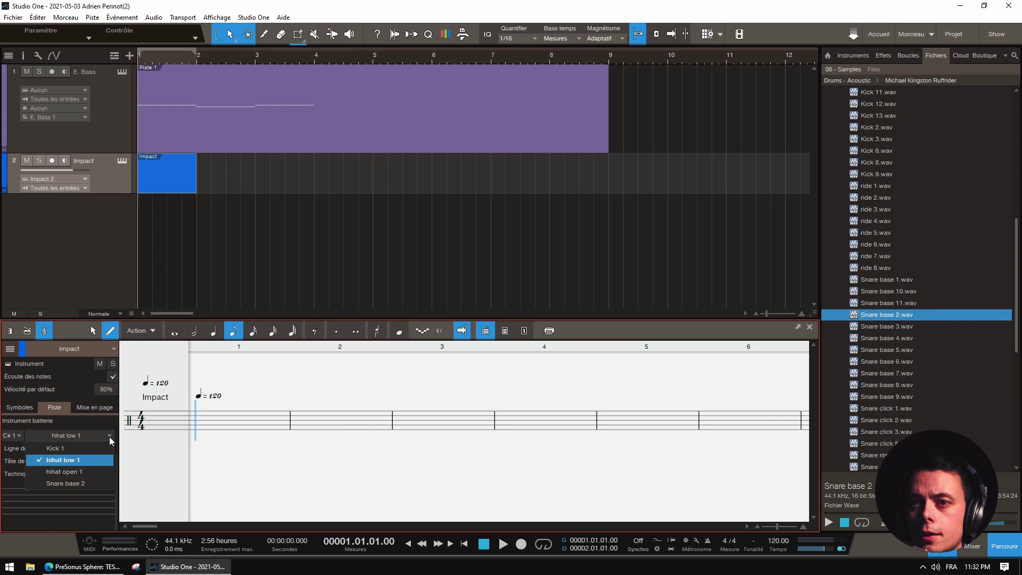
{"action": "left_click", "coordinate": [80, 472]}
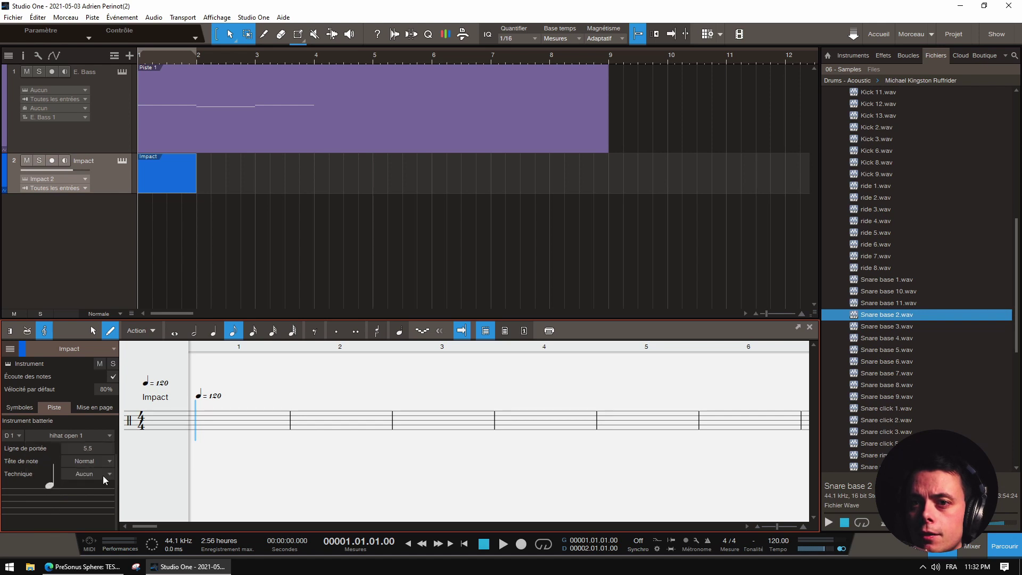
{"action": "left_click", "coordinate": [109, 461]}
{"action": "left_click", "coordinate": [110, 522]}
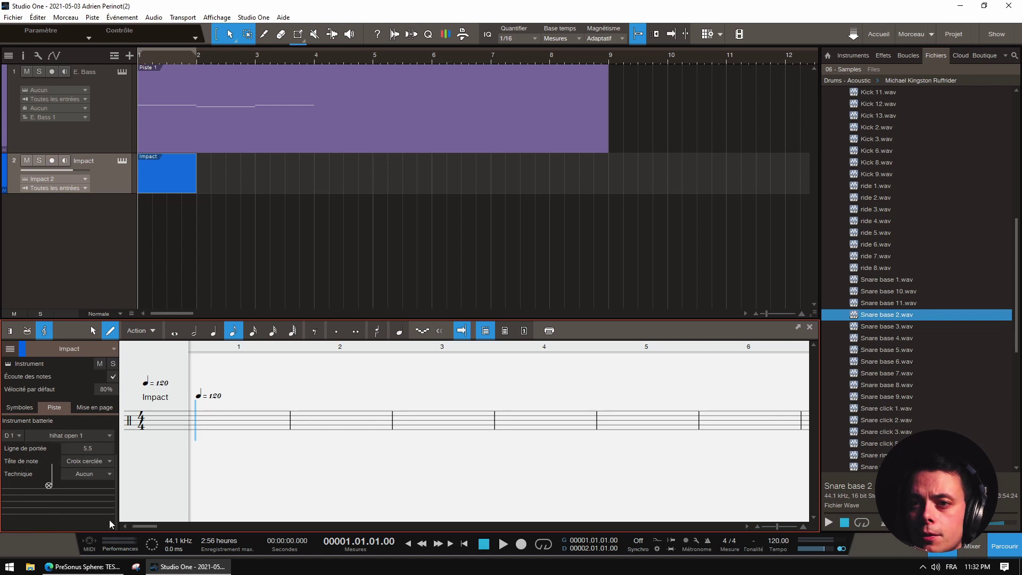
- Add Kick 1 hits on all four beats of bar 1 in the drum editor and return to the score view
{"action": "left_click", "coordinate": [213, 330]}
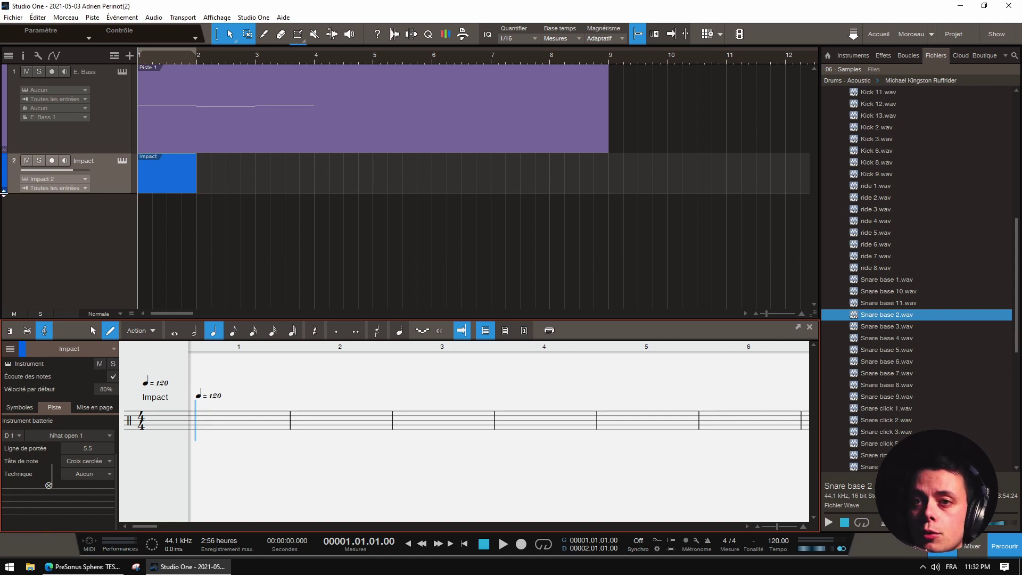
{"action": "left_click", "coordinate": [27, 331]}
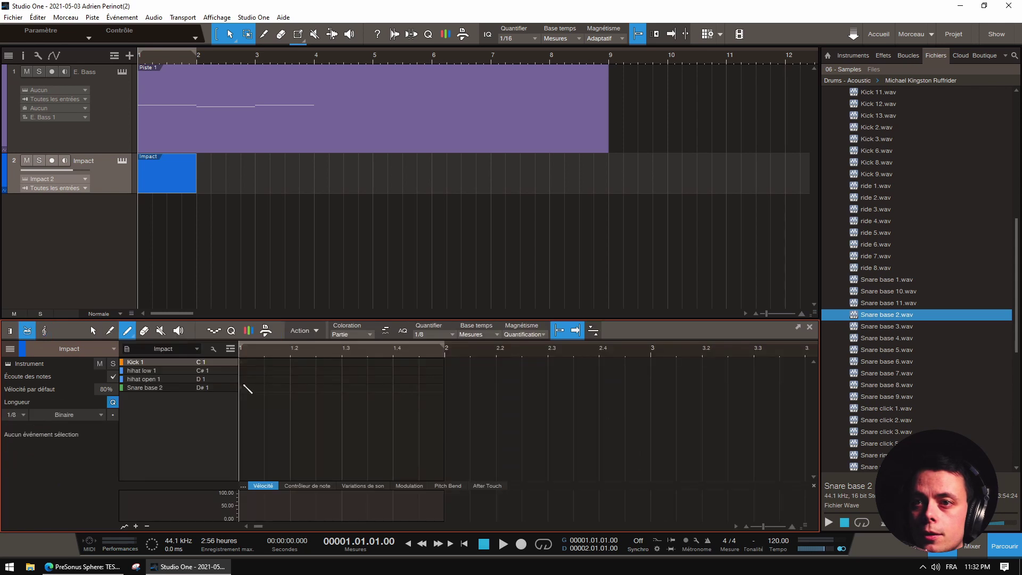
{"action": "left_click", "coordinate": [250, 365]}
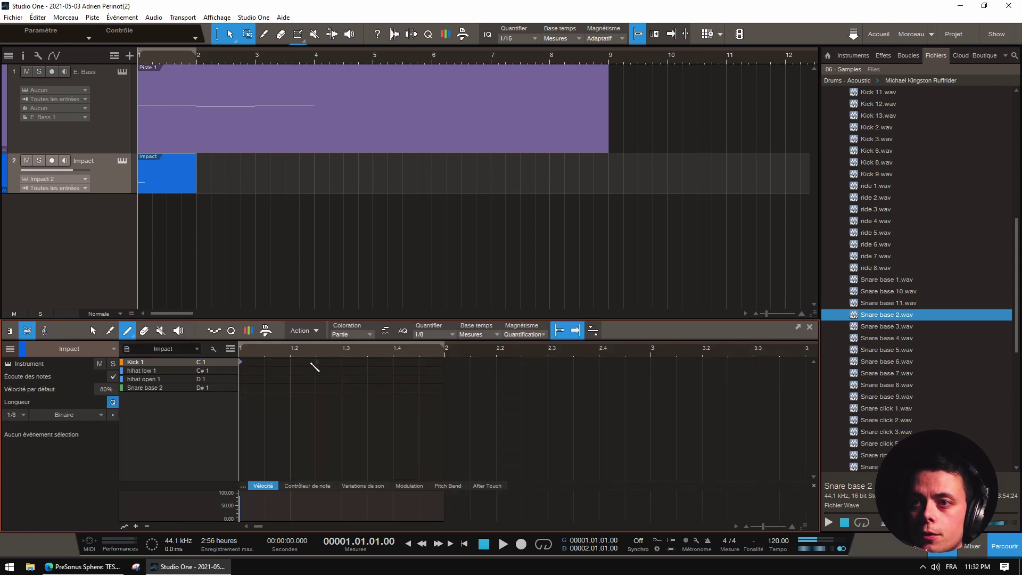
{"action": "left_click", "coordinate": [299, 364]}
{"action": "left_click", "coordinate": [350, 365]}
{"action": "left_click", "coordinate": [401, 364]}
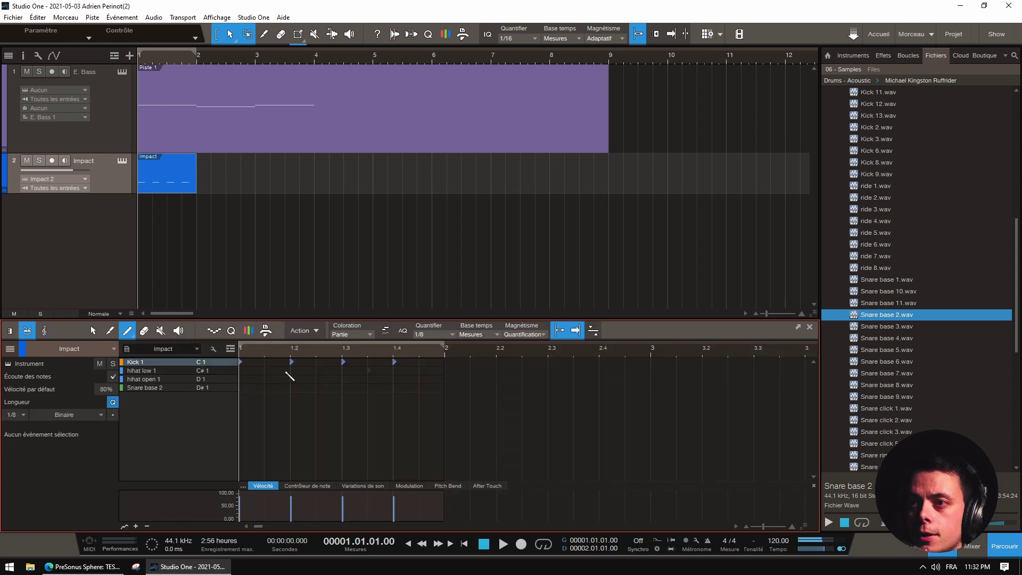
{"action": "left_click", "coordinate": [45, 331]}
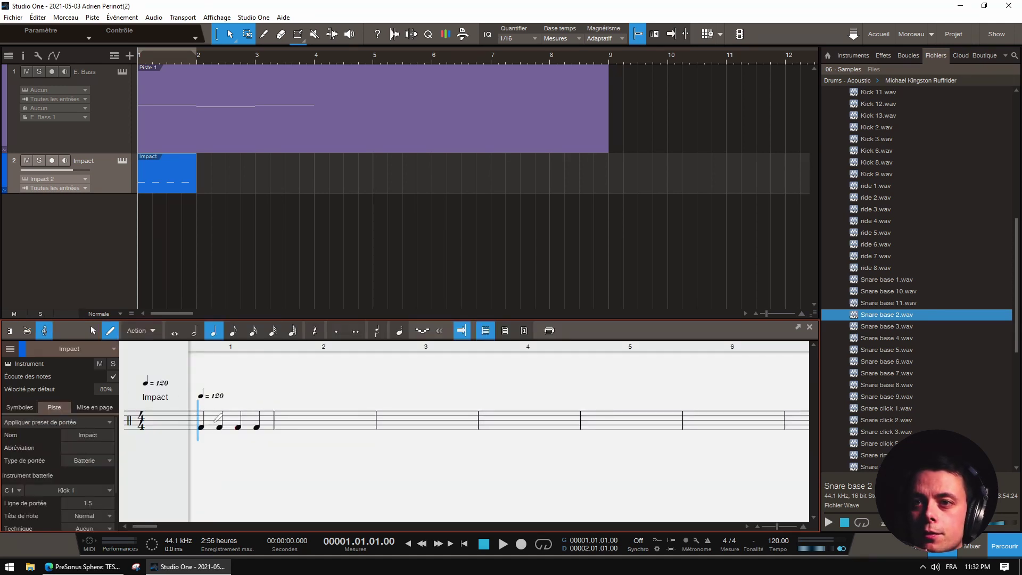
- Play back the kick pattern briefly and add a Snare base 2 quarter note on beat 3 of bar 1
{"action": "key", "text": "space"}
{"action": "key", "text": "space"}
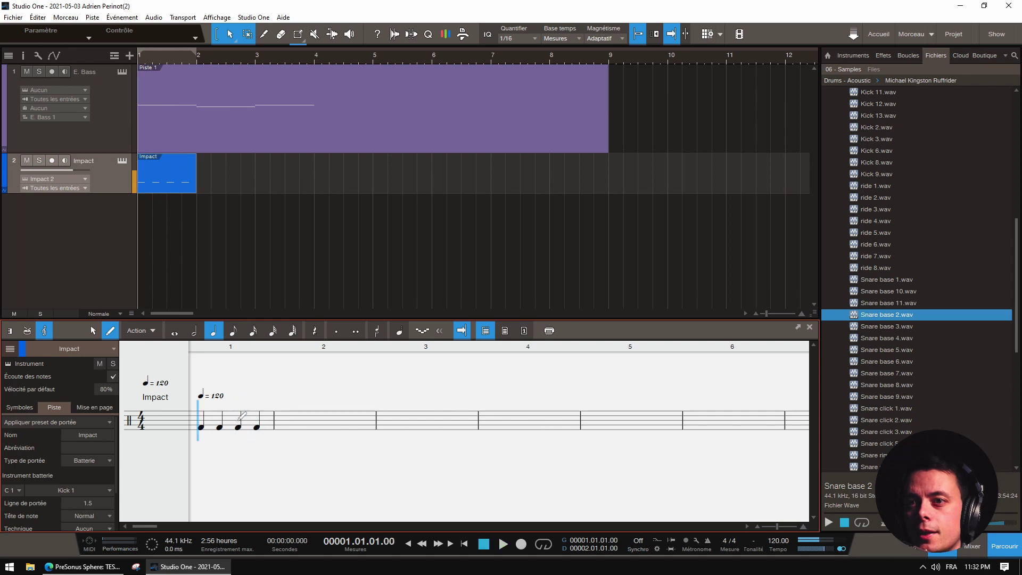
{"action": "left_click", "coordinate": [238, 417]}
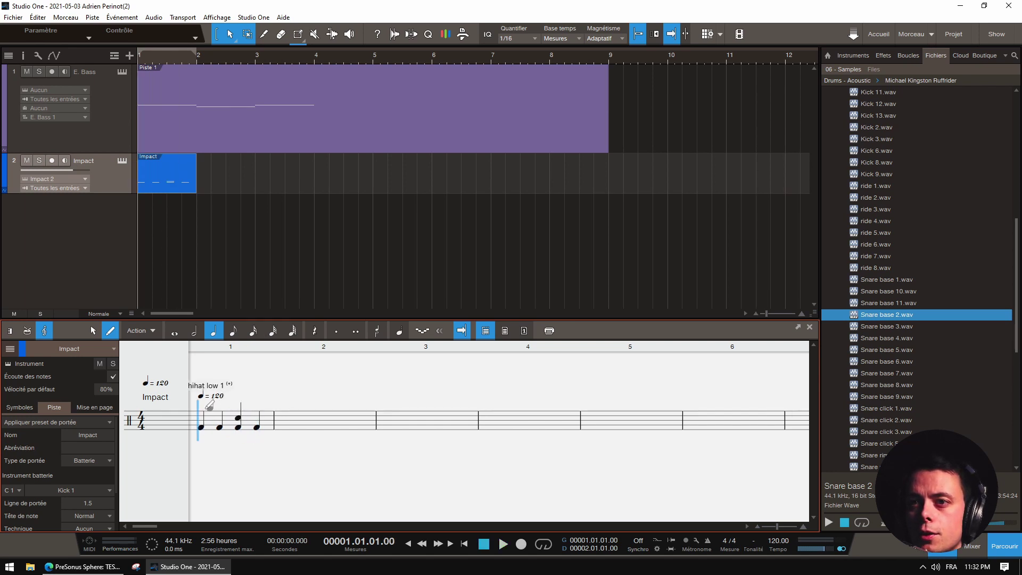
- Add seven consecutive hihat low 1 eighth notes to the score, from beat 1 through beat 4 of bar 1
{"action": "key", "text": "4"}
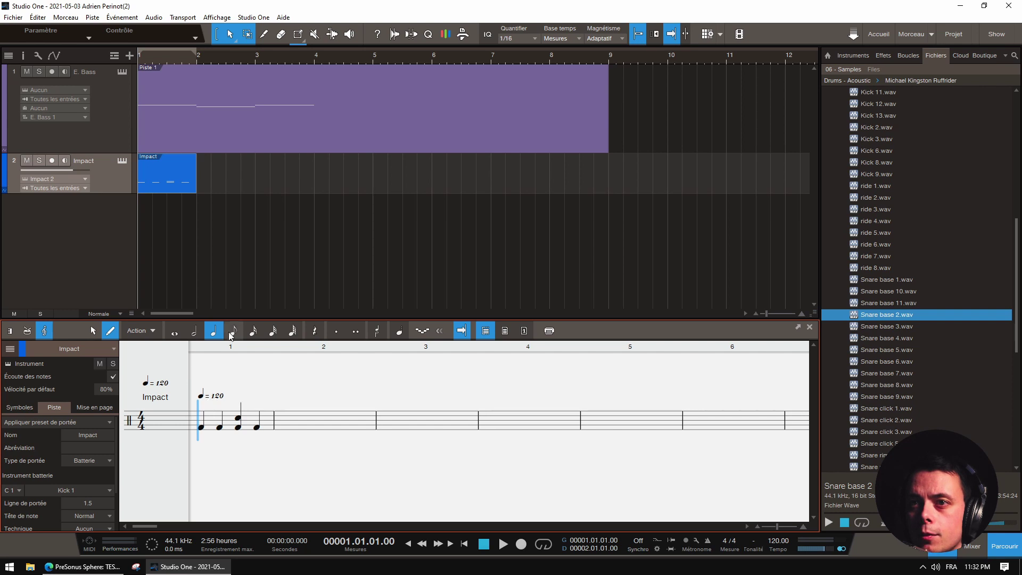
{"action": "left_click", "coordinate": [208, 408]}
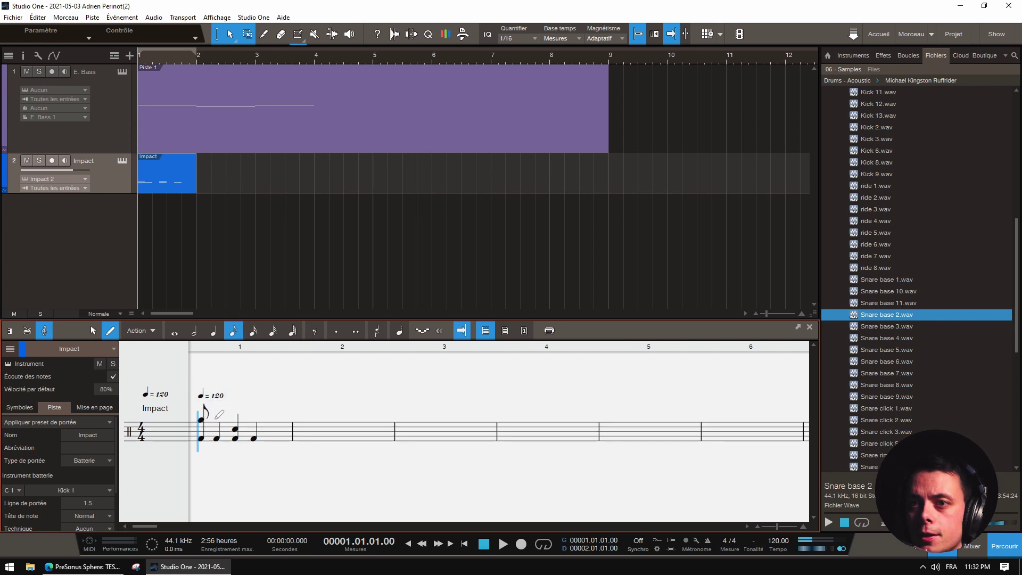
{"action": "left_click", "coordinate": [216, 419]}
{"action": "left_click", "coordinate": [233, 418]}
{"action": "left_click", "coordinate": [248, 420]}
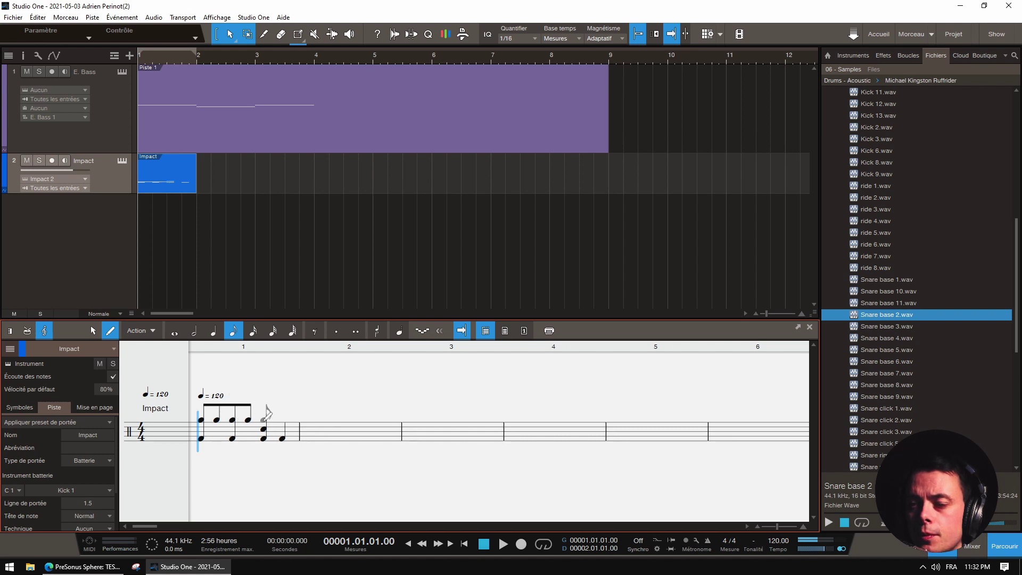
{"action": "left_click", "coordinate": [263, 419]}
{"action": "left_click", "coordinate": [274, 419]}
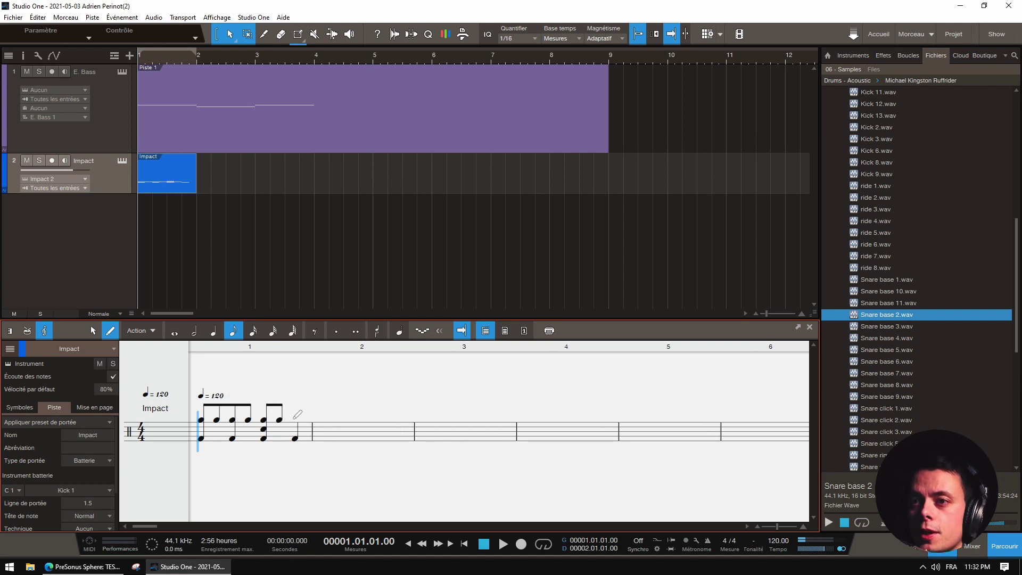
{"action": "left_click", "coordinate": [294, 419]}
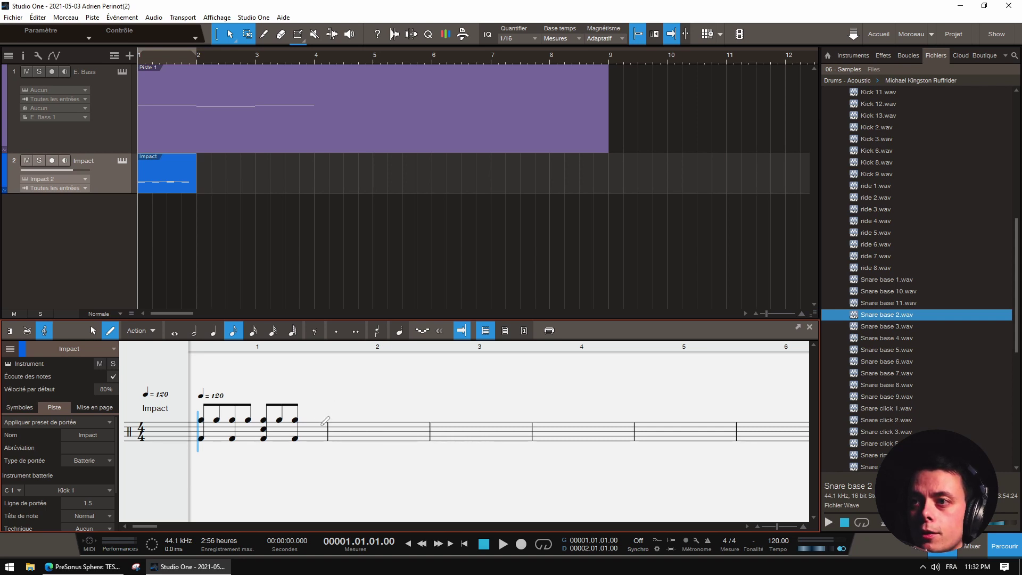
- Add a hihat open 1 eighth note with a circled-cross head at the end of bar 1 and play the pattern
{"action": "left_click", "coordinate": [399, 334]}
{"action": "left_click", "coordinate": [435, 404]}
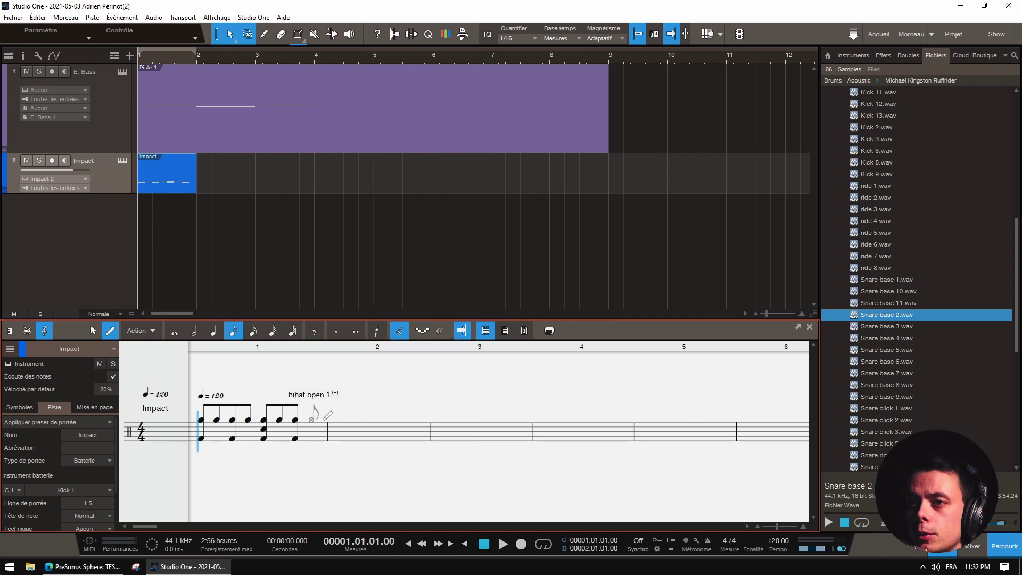
{"action": "left_click", "coordinate": [311, 420]}
{"action": "key", "text": "space"}
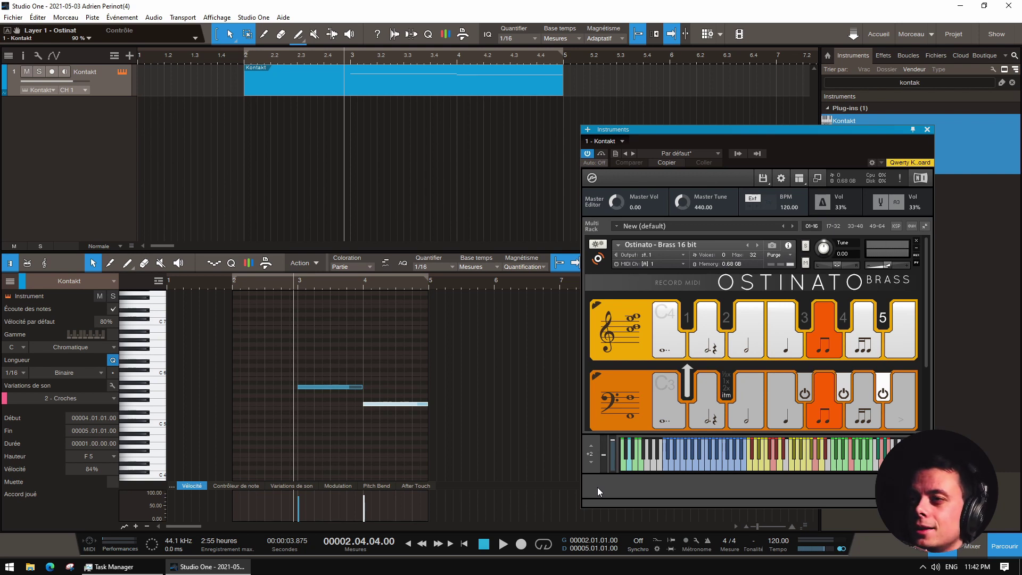
- Reposition the Kontakt window and try the quarter-, eighth- and half-note keyswitches of Ostinato Brass, ending on eighth notes
{"action": "left_click_drag", "start_coordinate": [802, 146], "coordinate": [750, 130]}
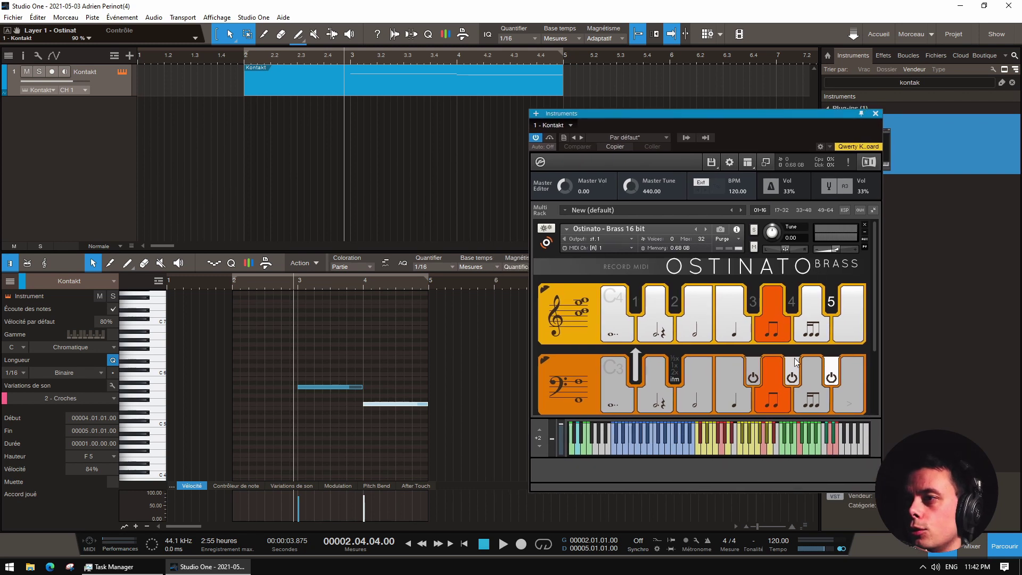
{"action": "left_click", "coordinate": [759, 451]}
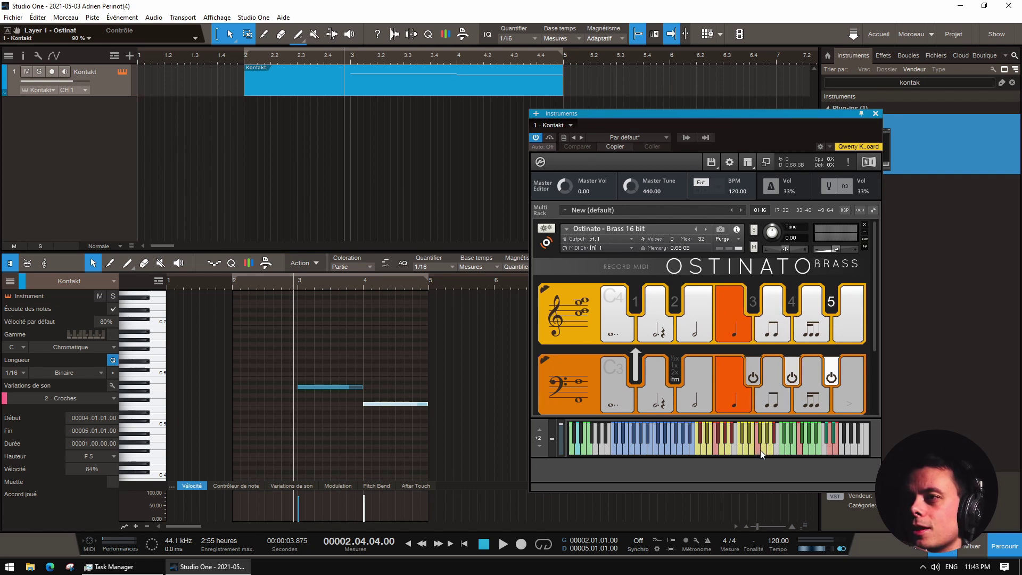
{"action": "left_click", "coordinate": [764, 452]}
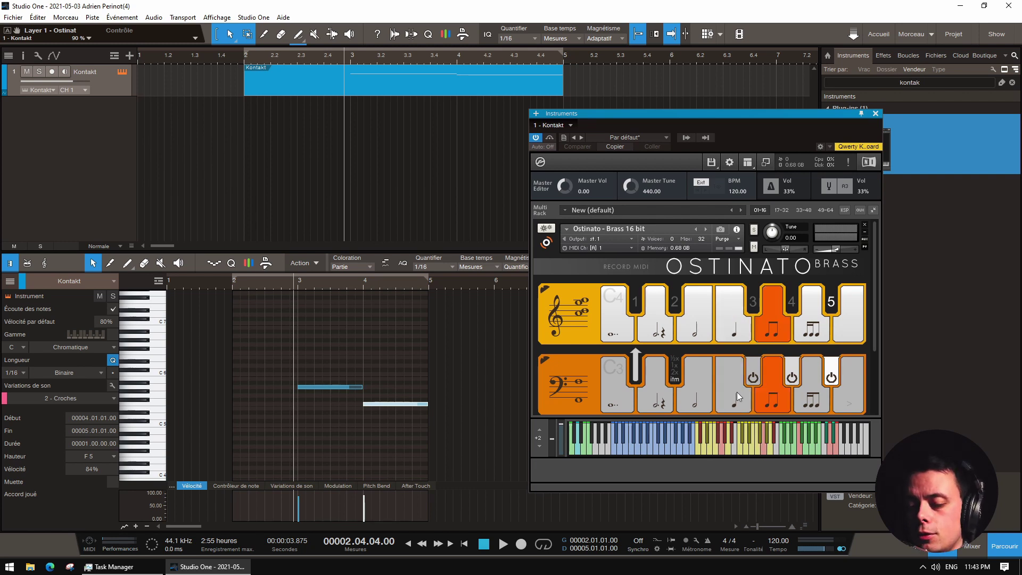
{"action": "left_click", "coordinate": [748, 451]}
{"action": "left_click", "coordinate": [761, 452]}
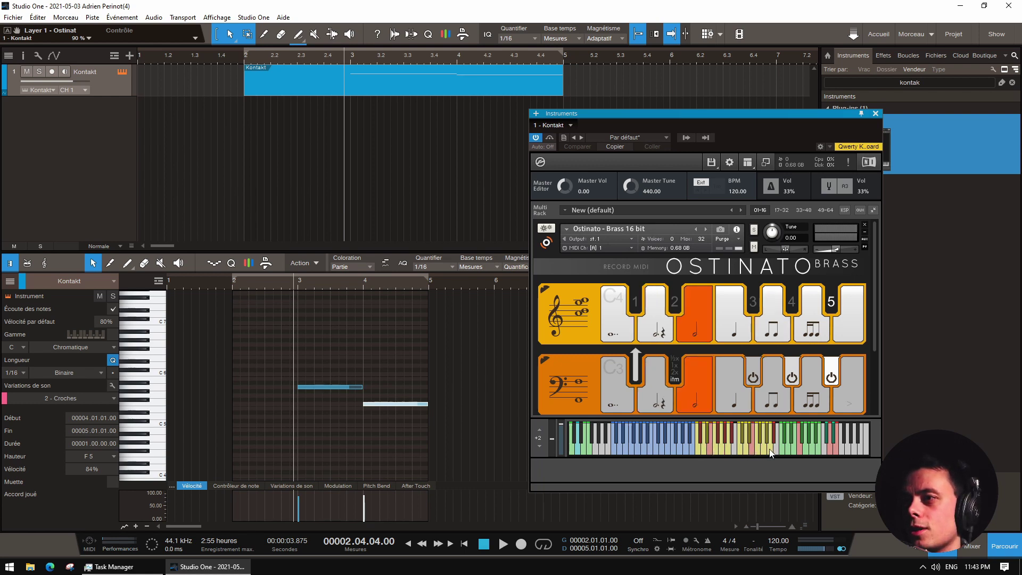
{"action": "left_click", "coordinate": [765, 451]}
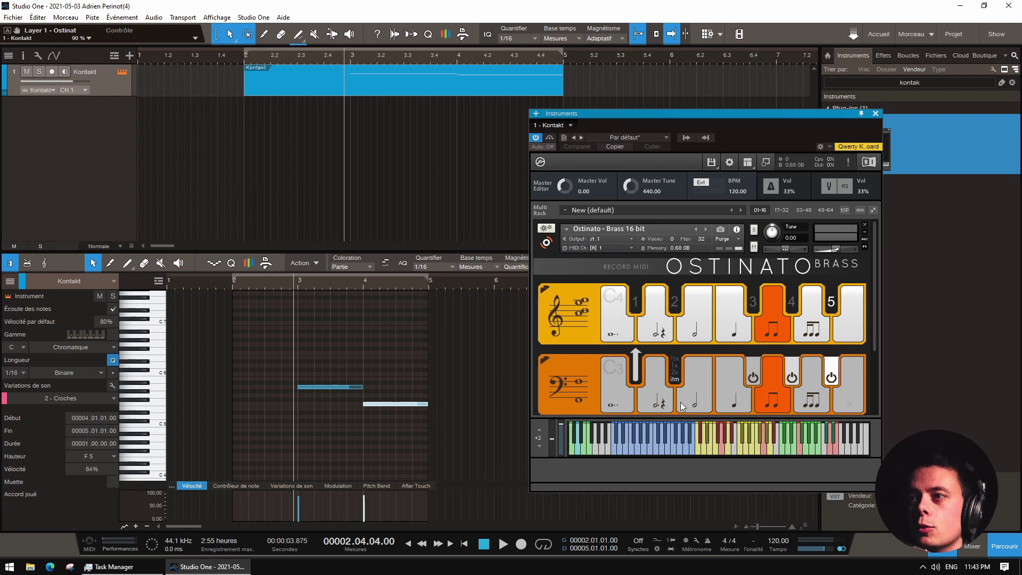
- Play the Kontakt part with the eighth-note rhythm, switch Ostinato Brass to quarter notes, replay it and clear the note selection
{"action": "key", "text": "space"}
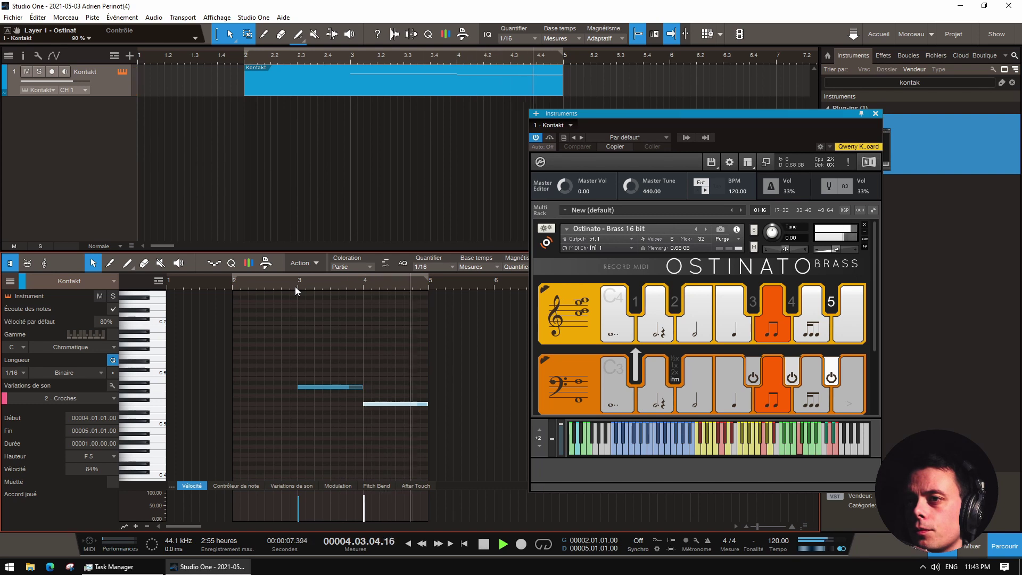
{"action": "key", "text": "space"}
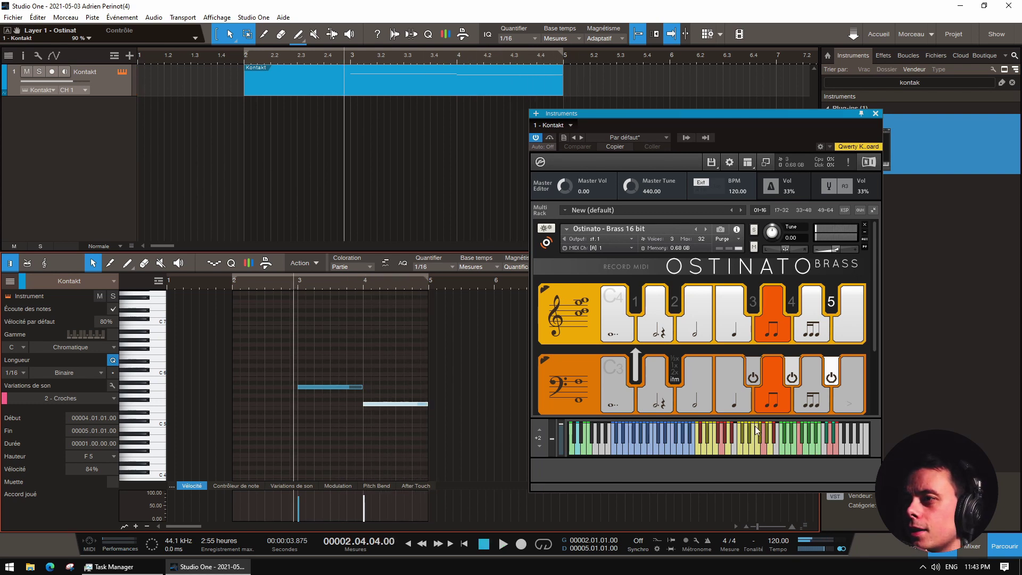
{"action": "left_click", "coordinate": [759, 451]}
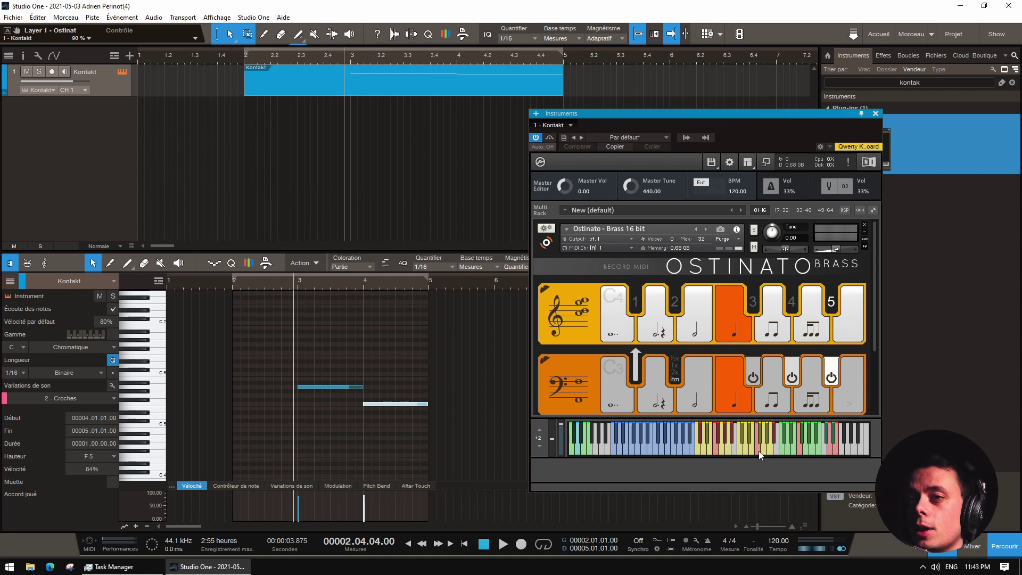
{"action": "key", "text": "space"}
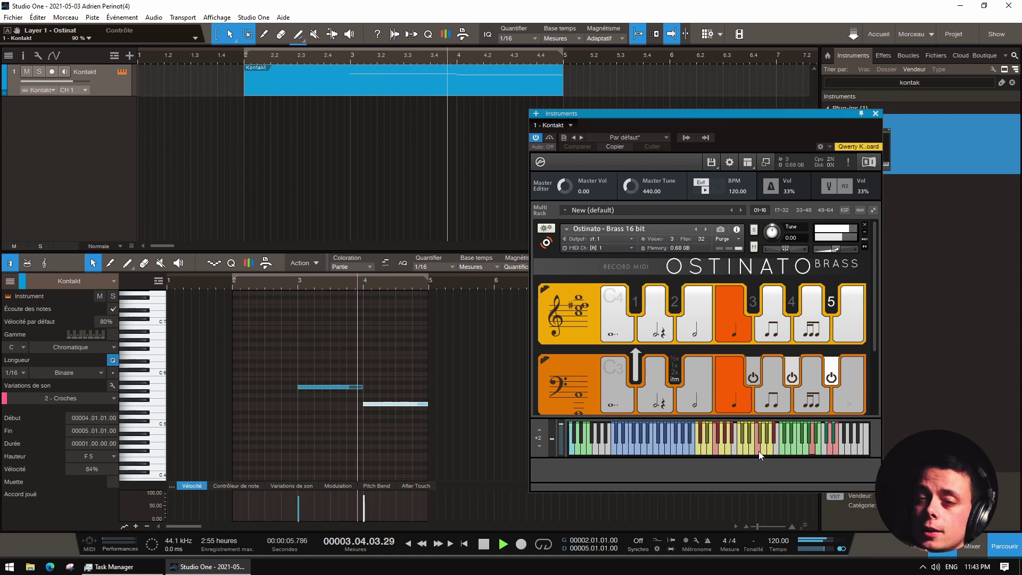
{"action": "key", "text": "space"}
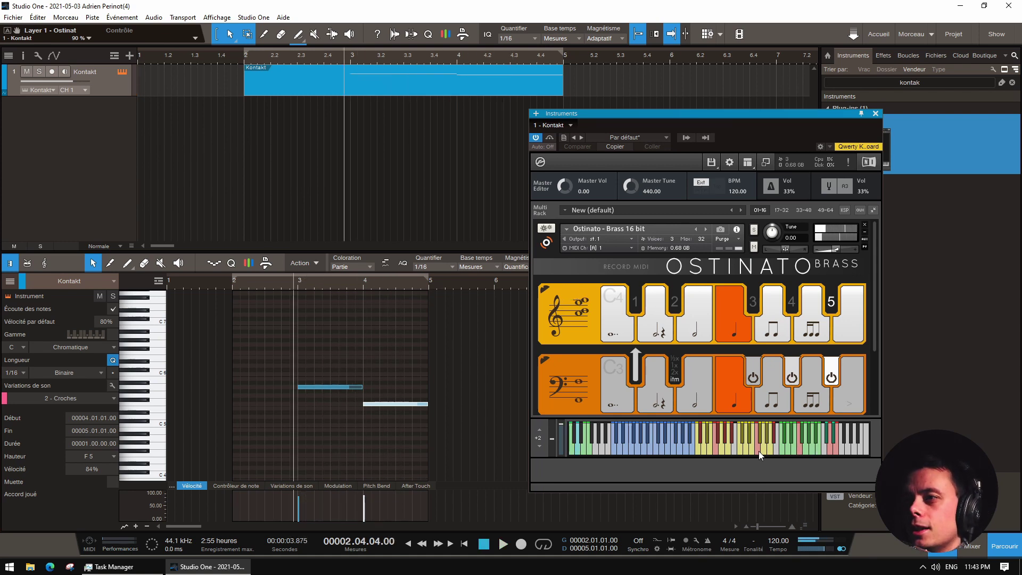
{"action": "left_click", "coordinate": [448, 434]}
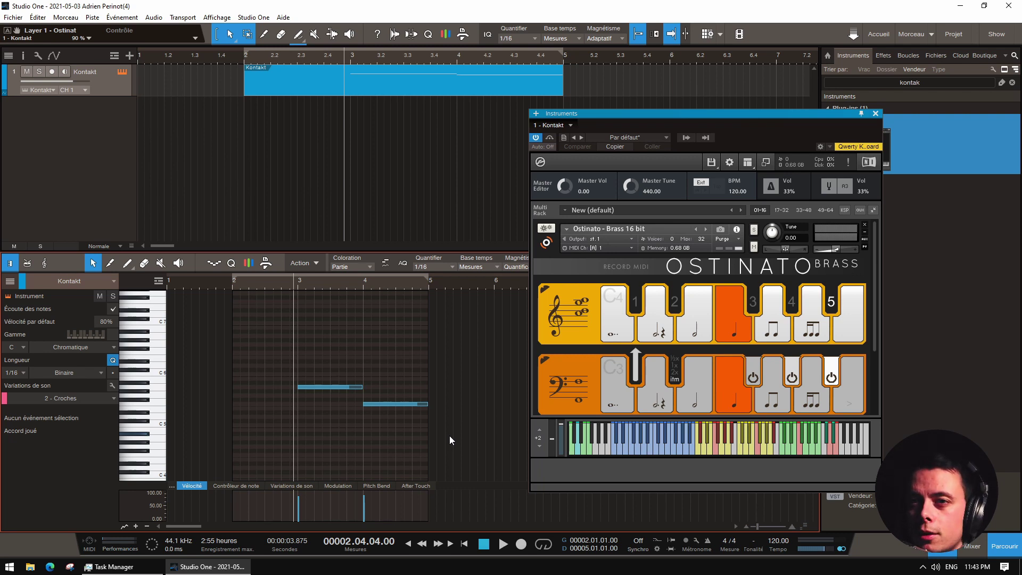
- Show the sound variations lane for the Kontakt notes and open the sound variations editor
{"action": "left_click", "coordinate": [295, 485]}
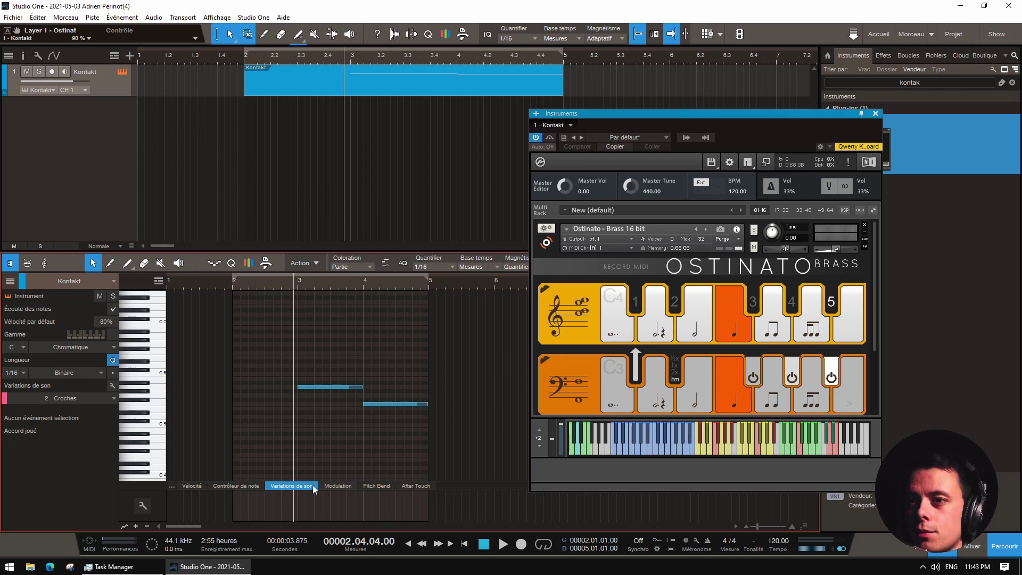
{"action": "left_click_drag", "start_coordinate": [323, 289], "coordinate": [305, 305]}
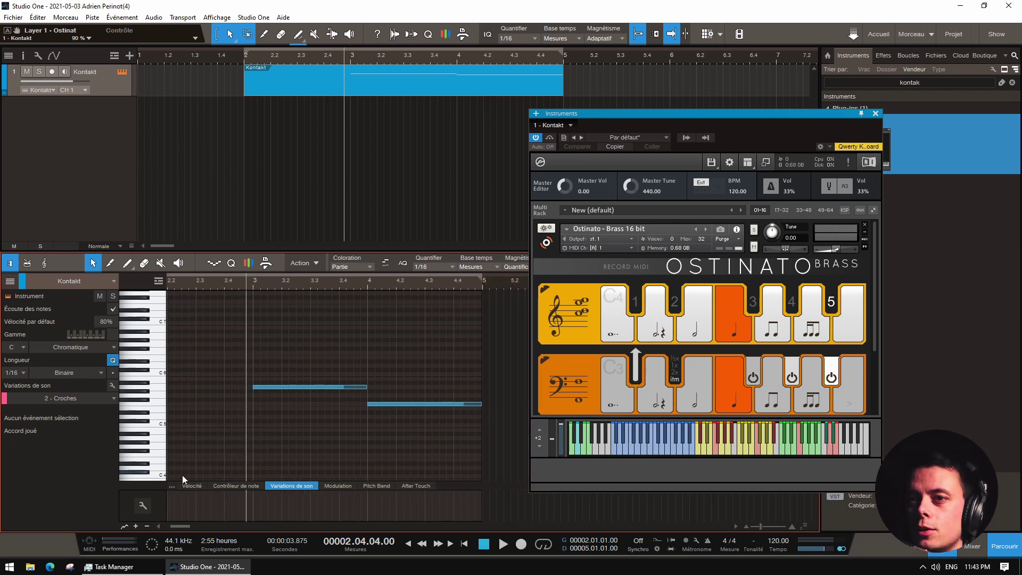
{"action": "left_click", "coordinate": [142, 506]}
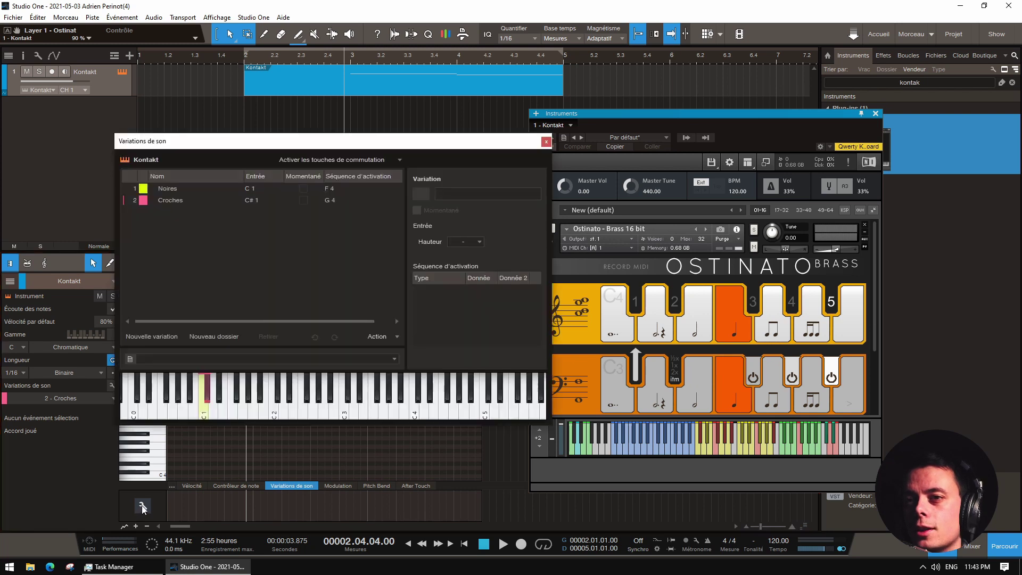
- Alternate between the Noires and Croches variations to trigger their keyswitches, ending on Noires, and close the editor
{"action": "left_click", "coordinate": [164, 190]}
{"action": "left_click", "coordinate": [170, 202]}
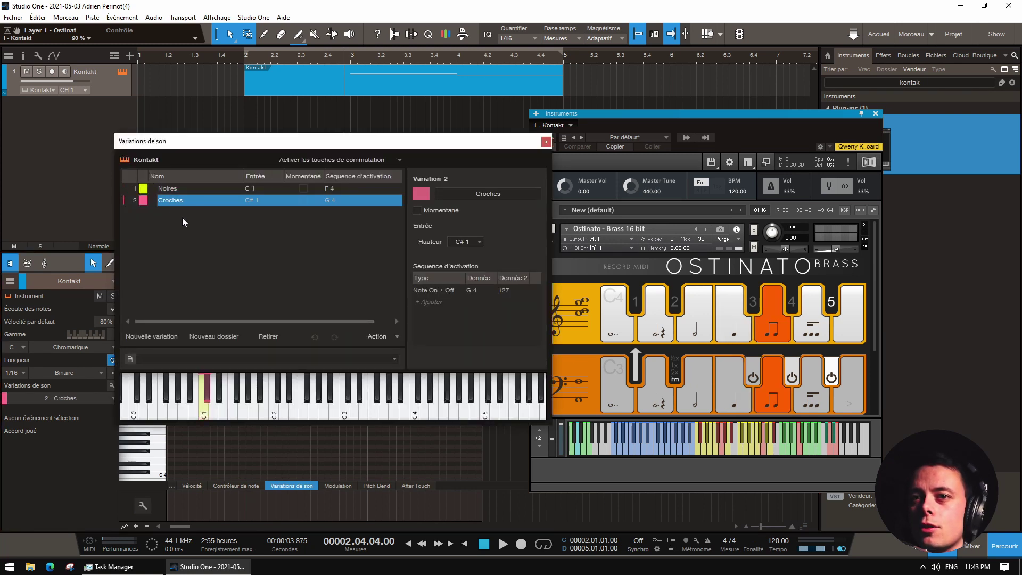
{"action": "left_click", "coordinate": [169, 191]}
{"action": "left_click", "coordinate": [173, 203]}
{"action": "left_click", "coordinate": [182, 194]}
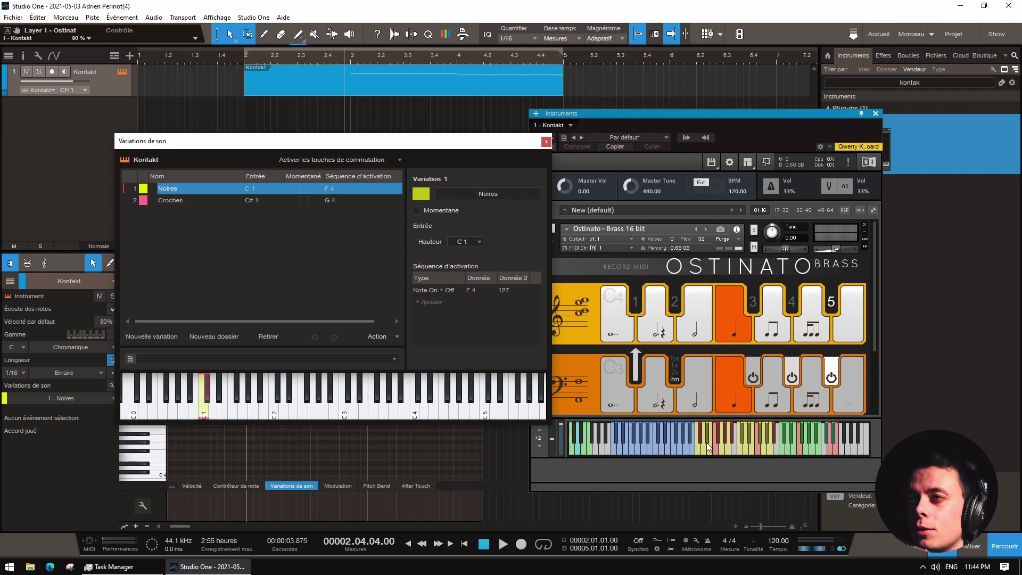
{"action": "left_click", "coordinate": [546, 142]}
- Apply the Noires sound variation to the A5 note in bar 3
{"action": "left_click", "coordinate": [294, 387]}
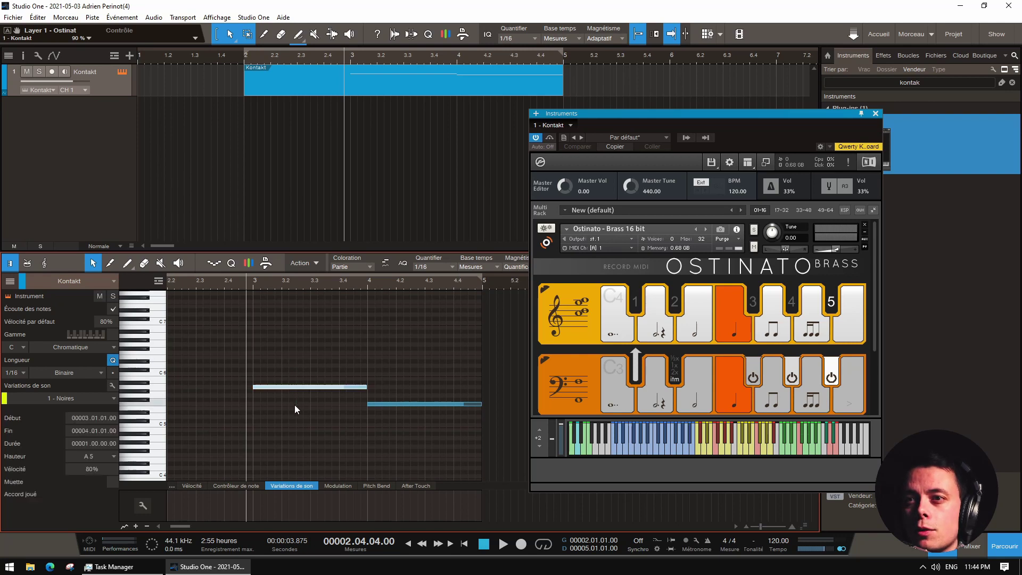
{"action": "scroll", "coordinate": [344, 396], "scroll_direction": "up", "scroll_amount": 4}
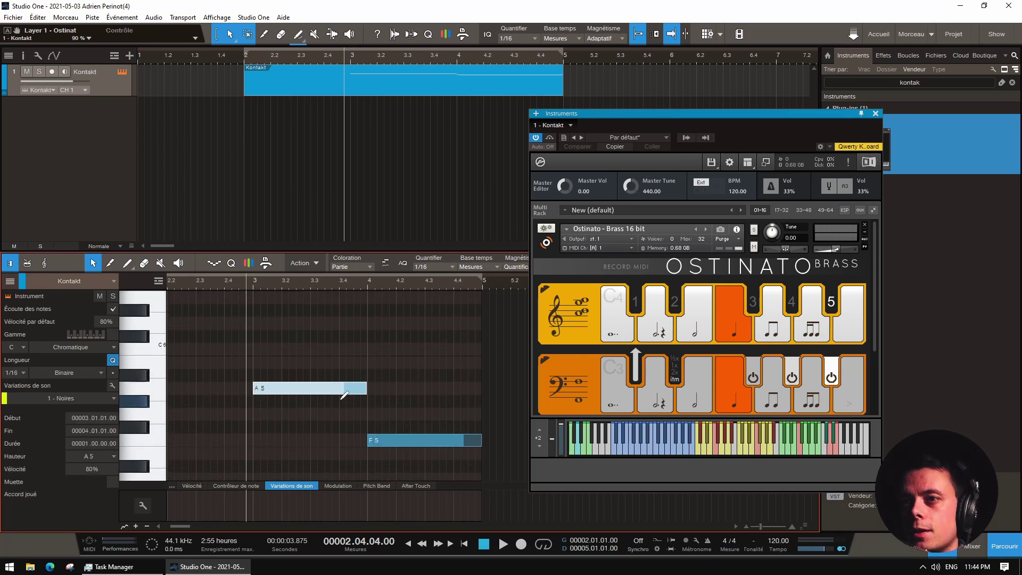
{"action": "scroll", "coordinate": [343, 396], "scroll_direction": "down", "scroll_amount": 3}
{"action": "right_click", "coordinate": [314, 400]}
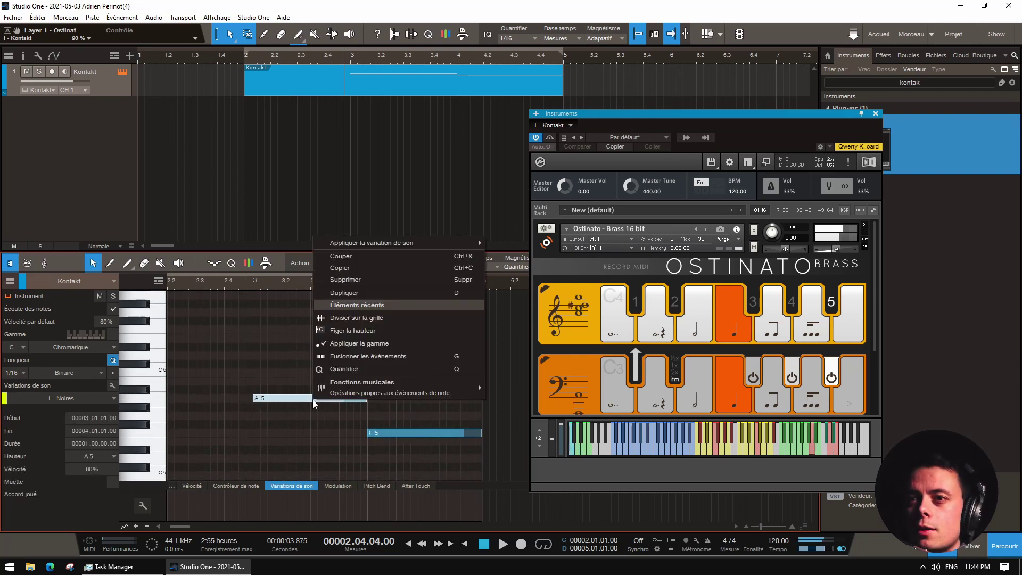
{"action": "mouse_move", "coordinate": [417, 244]}
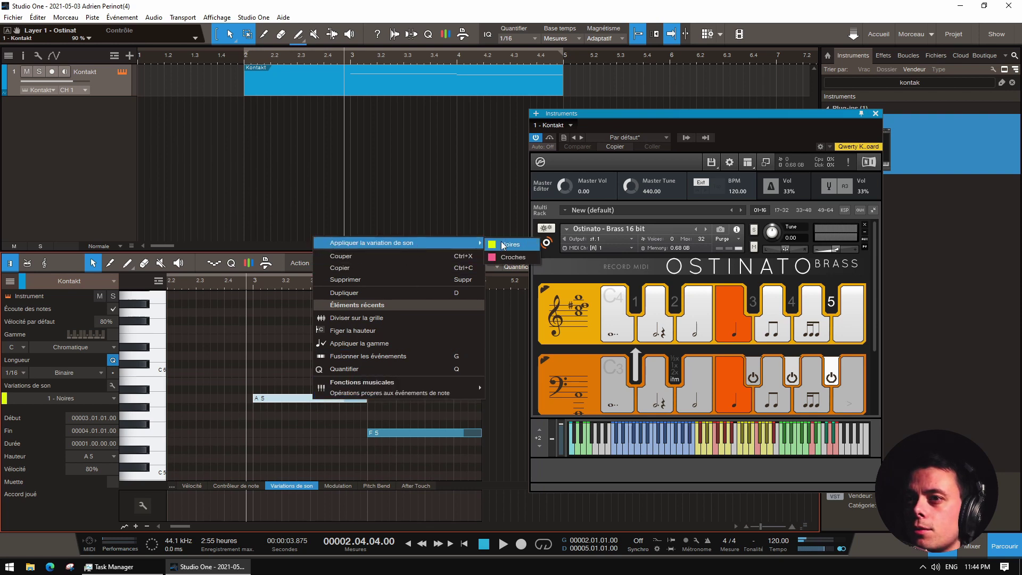
{"action": "left_click", "coordinate": [505, 244]}
- Apply the Croches sound variation to the F5 note in bar 4
{"action": "right_click", "coordinate": [411, 433]}
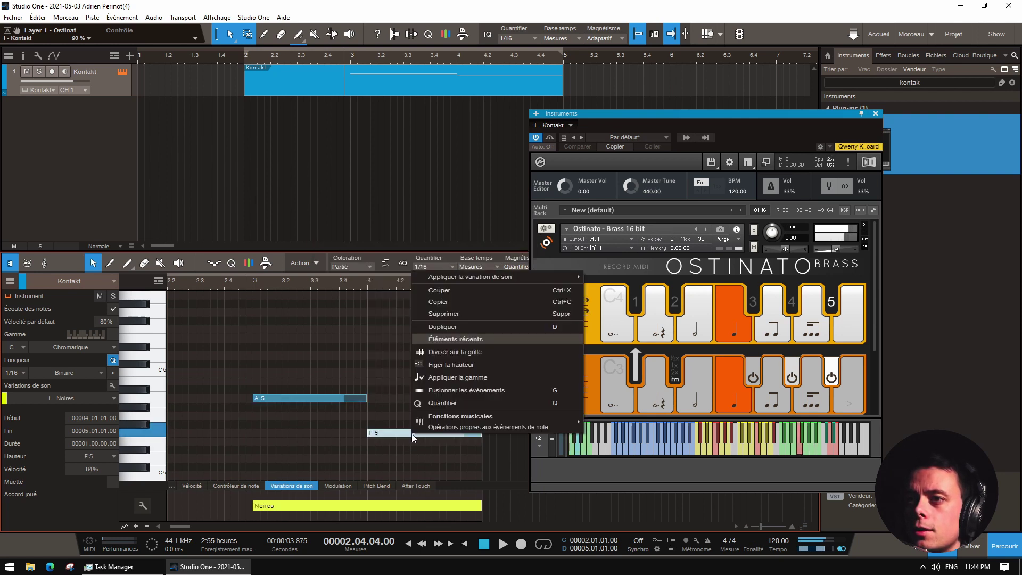
{"action": "mouse_move", "coordinate": [529, 277]}
{"action": "left_click", "coordinate": [611, 292]}
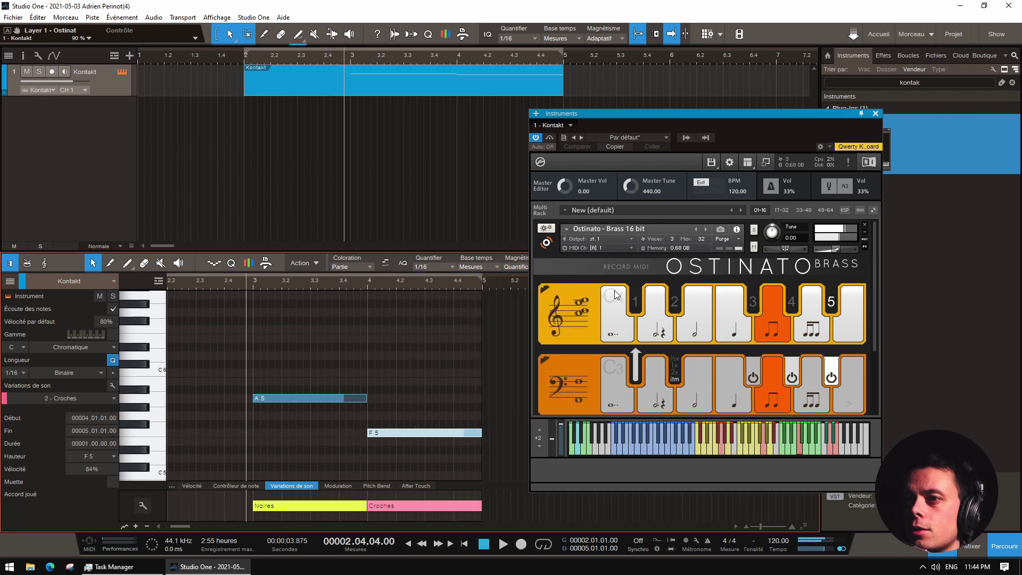
- Try starting the Croches variation earlier, at 3.03.02 within the A5 note, and undo it
{"action": "left_click_drag", "start_coordinate": [367, 506], "coordinate": [317, 509]}
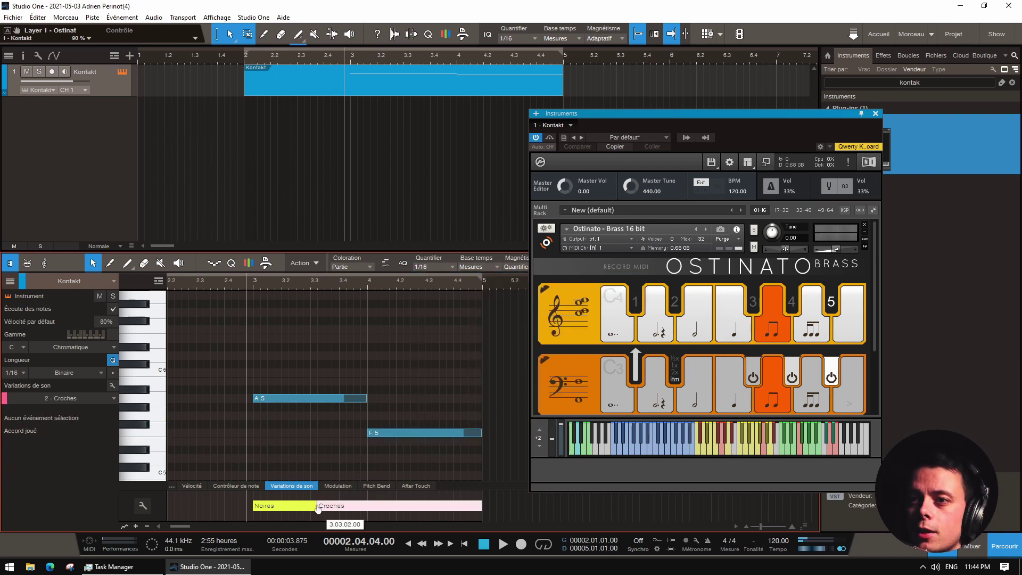
{"action": "left_click", "coordinate": [345, 519]}
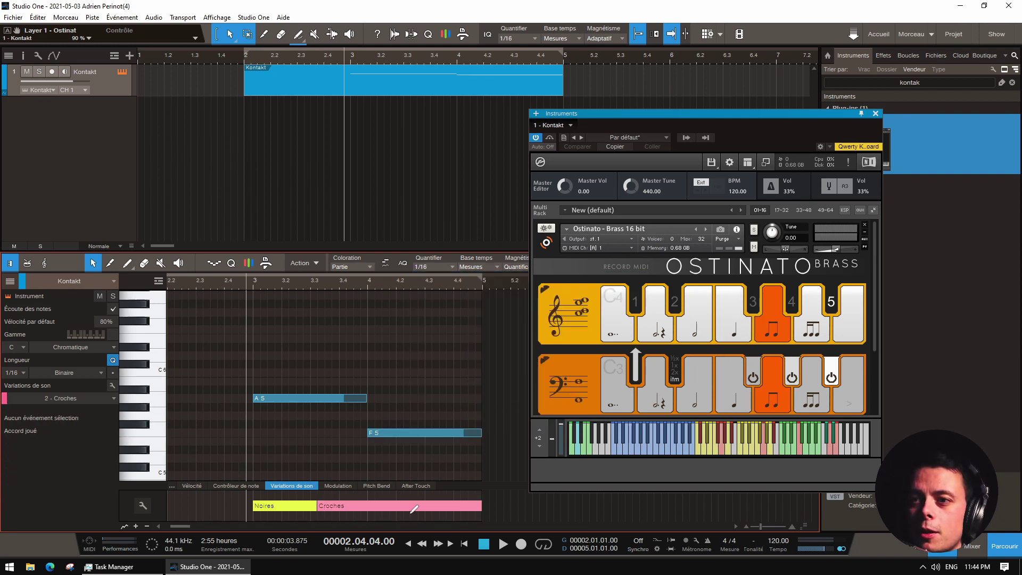
{"action": "key", "text": "ctrl+z"}
- Play the Kontakt part from just before bar 3 to hear the Noires and Croches variations
{"action": "left_click", "coordinate": [242, 286]}
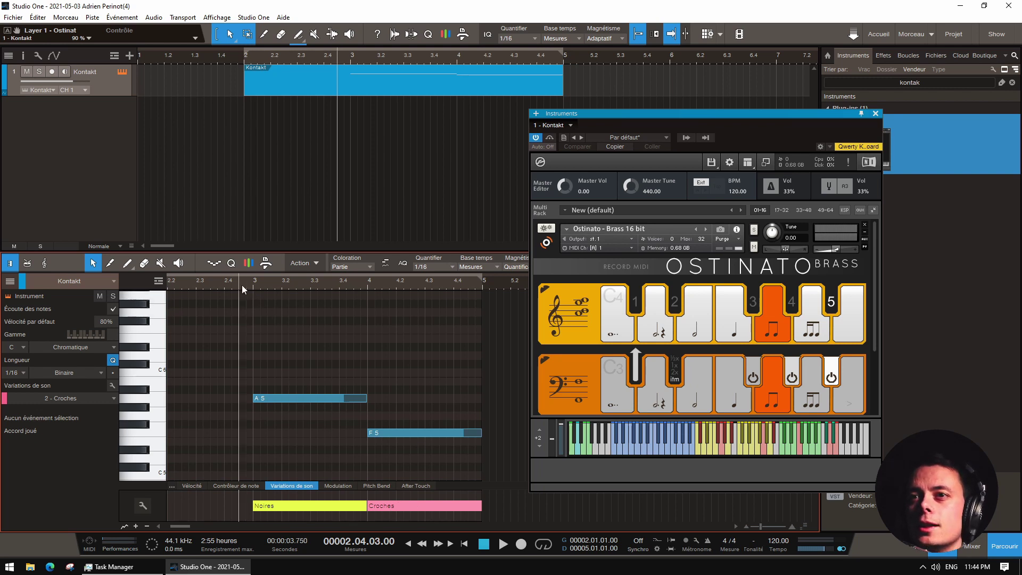
{"action": "key", "text": "space"}
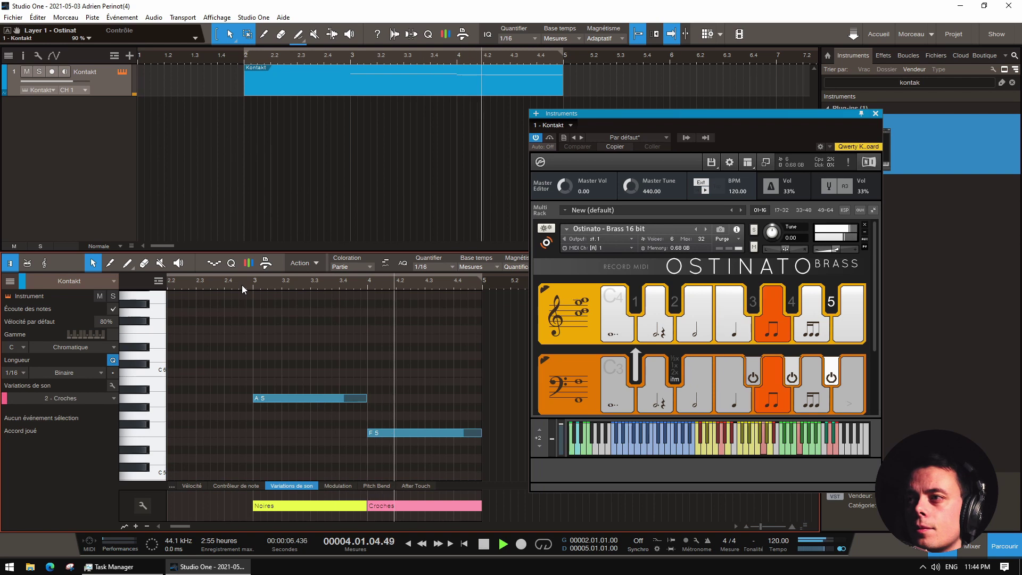
{"action": "key", "text": "space"}
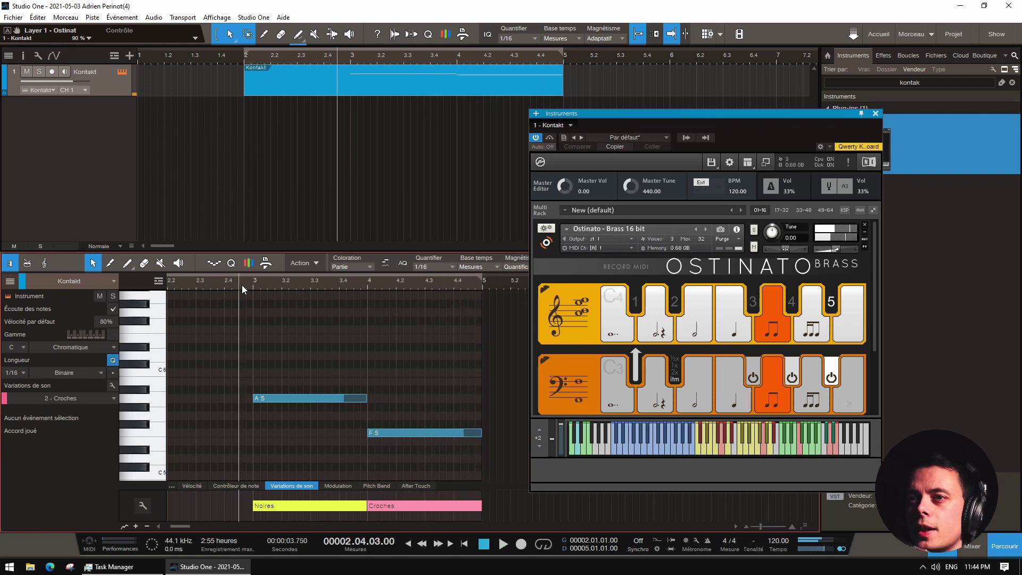
- Move the start of the Croches variation to beat 3 of bar 3 and replay the passage
{"action": "left_click_drag", "start_coordinate": [367, 505], "coordinate": [307, 511]}
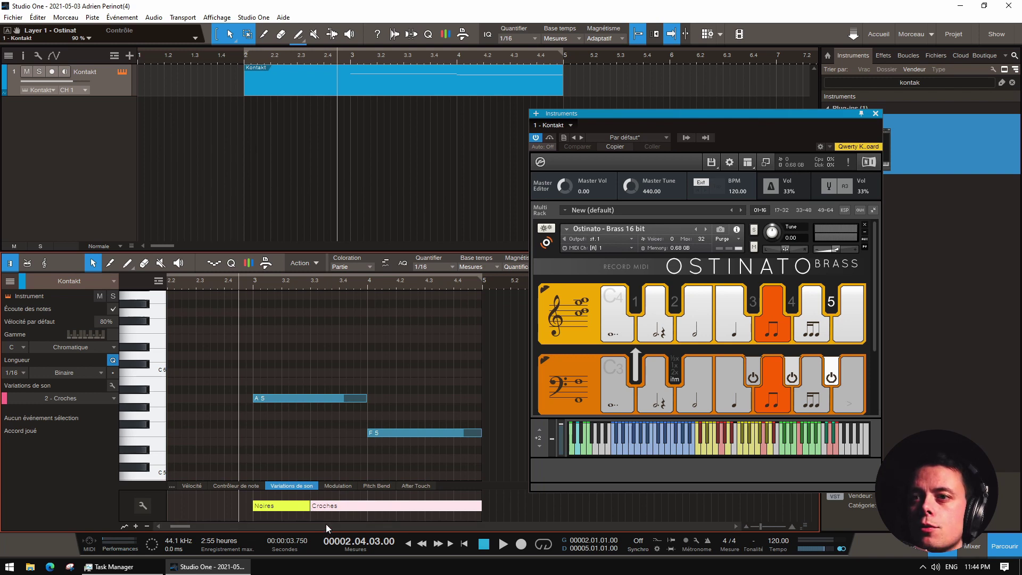
{"action": "key", "text": "space"}
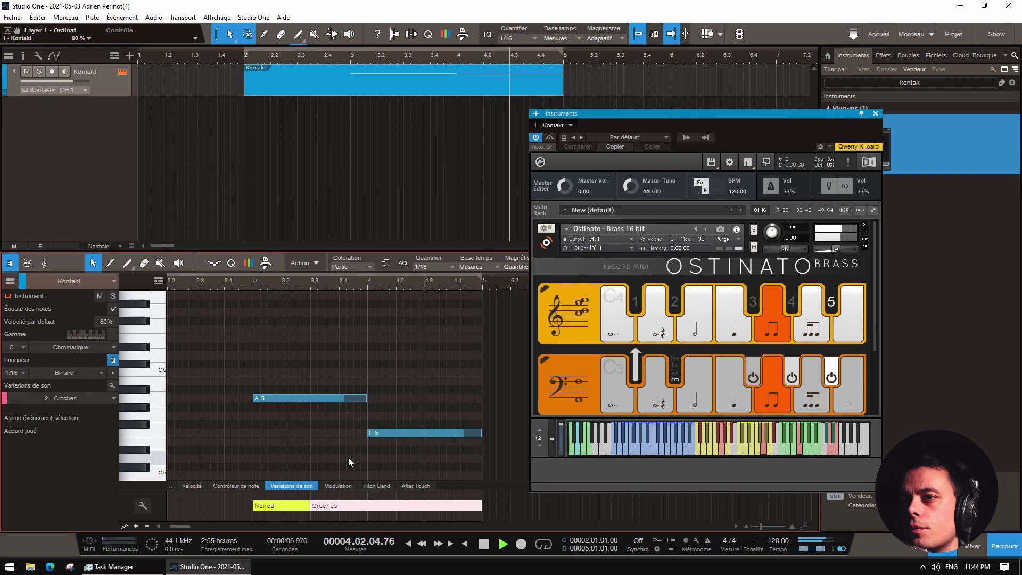
{"action": "key", "text": "space"}
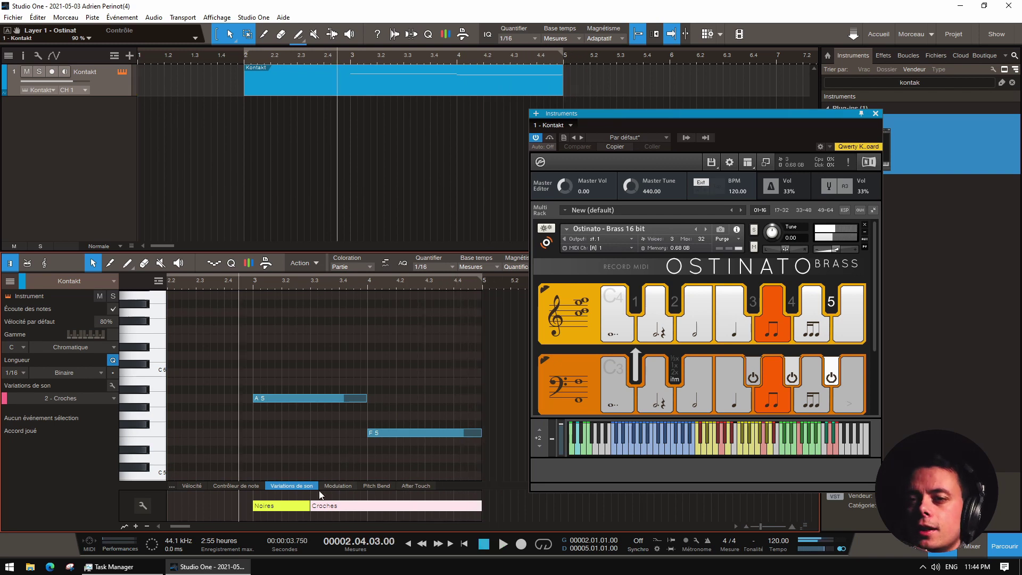
{"action": "left_click", "coordinate": [350, 461]}
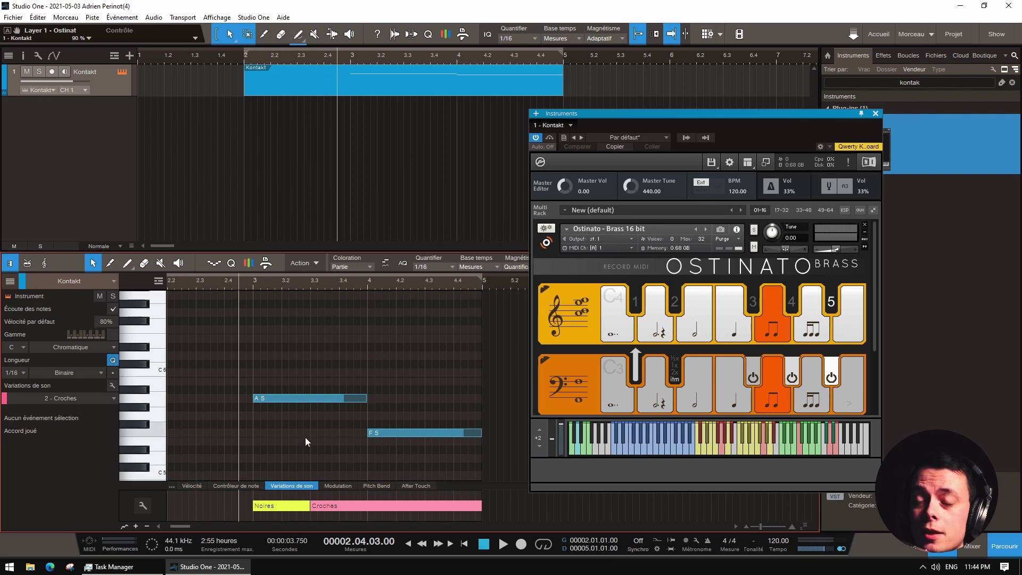
- Examine the list of Kontakt sound variations with their input keys and activation sequences, and close the editor
{"action": "scroll", "coordinate": [305, 436], "scroll_direction": "up", "scroll_amount": 1}
{"action": "left_click", "coordinate": [142, 506]}
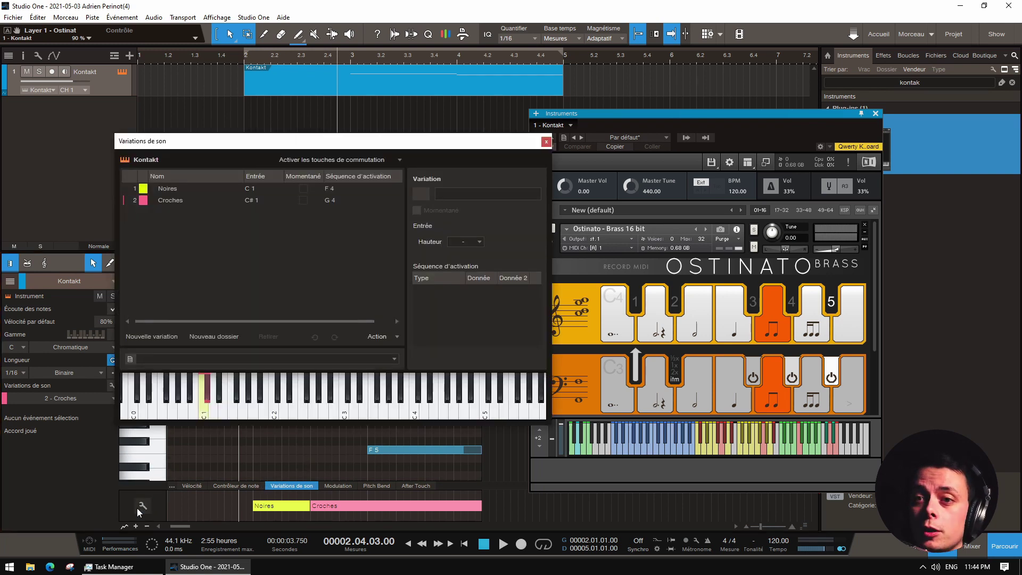
{"action": "left_click", "coordinate": [546, 142]}
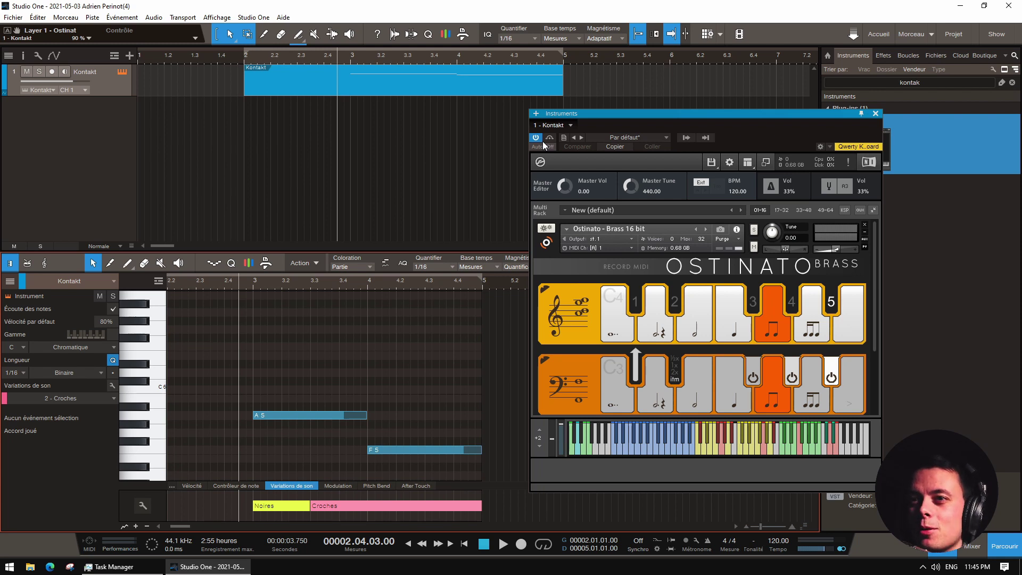
- Bring up the dialog for storing the Kontakt sound variations as a preset and cancel it
{"action": "left_click", "coordinate": [143, 505]}
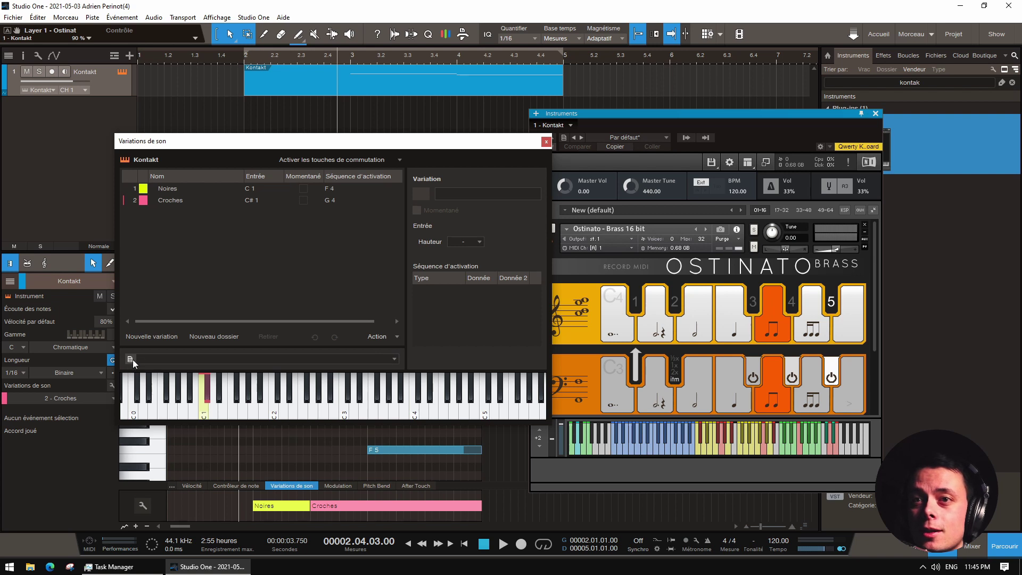
{"action": "left_click", "coordinate": [395, 358]}
{"action": "left_click", "coordinate": [144, 368]}
{"action": "left_click", "coordinate": [130, 359]}
{"action": "left_click", "coordinate": [165, 371]}
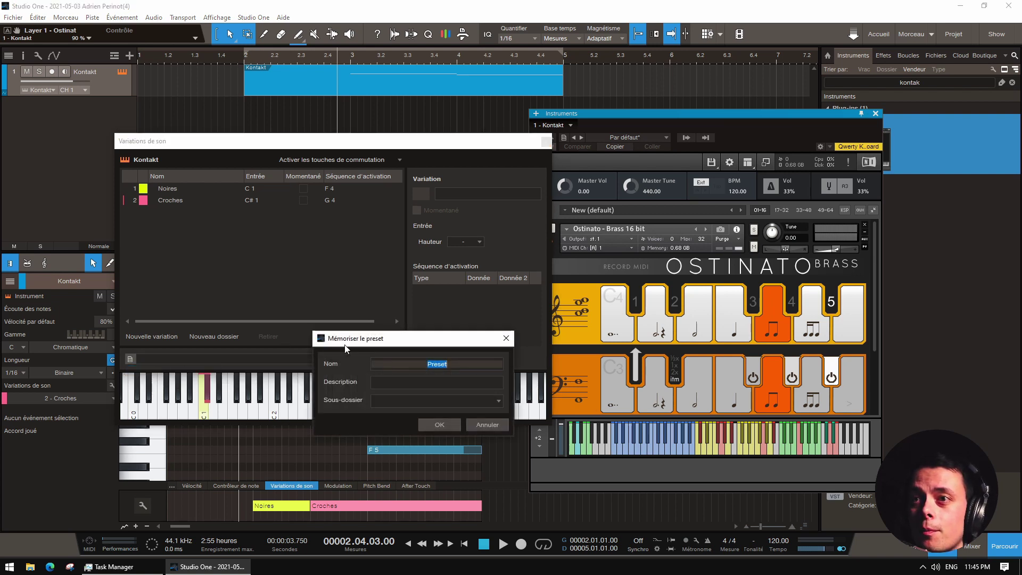
{"action": "left_click", "coordinate": [500, 429]}
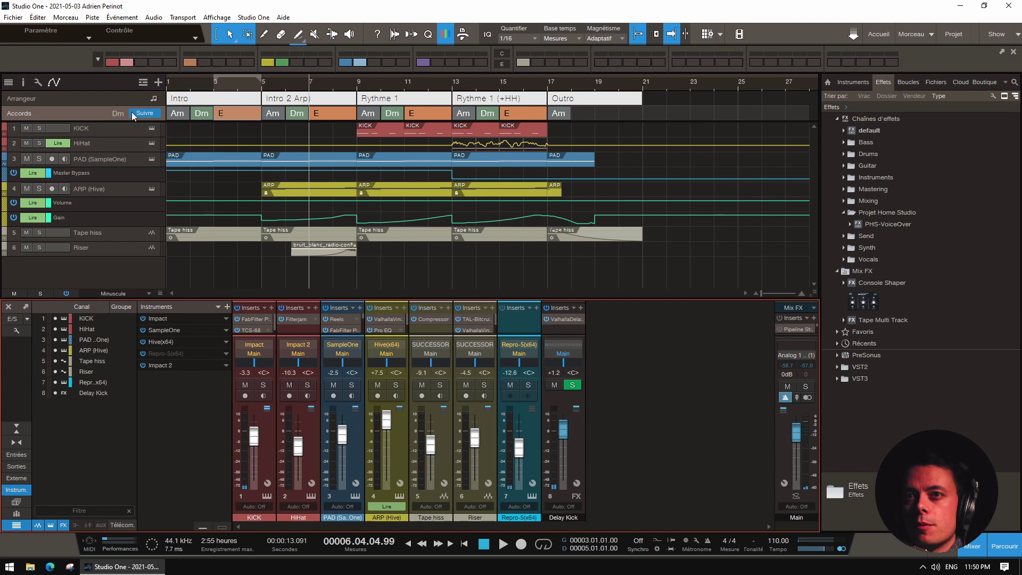
- Go through the arranger track's sections, selecting Intro, Intro 2 Arp and Rythme 1 in turn
{"action": "left_click", "coordinate": [62, 101]}
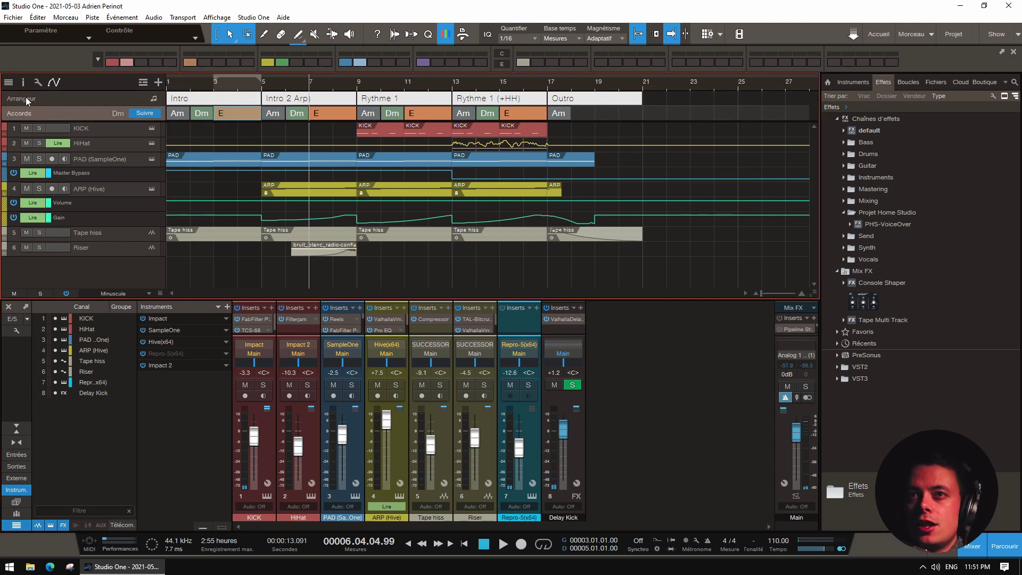
{"action": "left_click", "coordinate": [287, 100]}
{"action": "left_click", "coordinate": [192, 104]}
{"action": "left_click", "coordinate": [276, 100]}
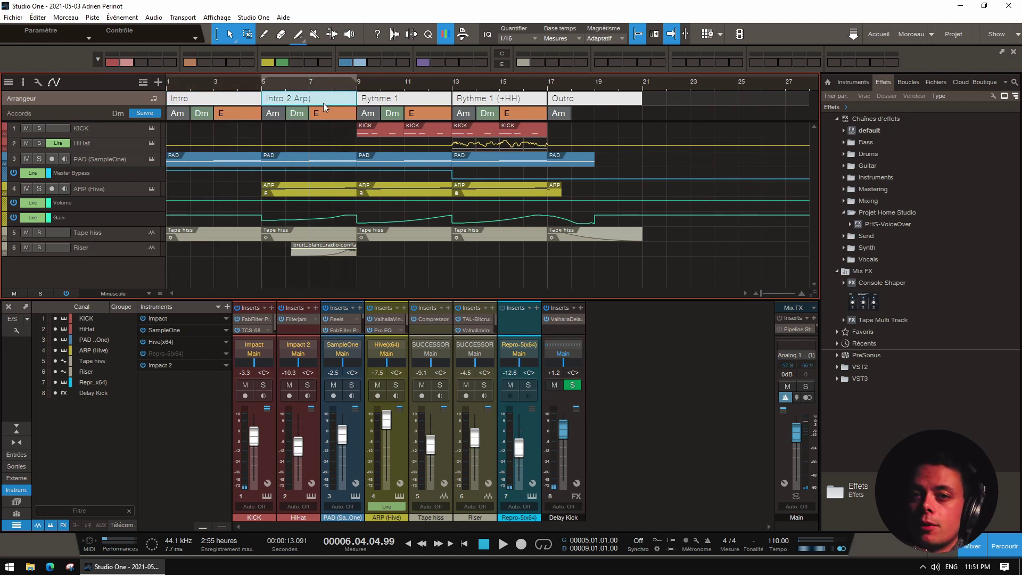
{"action": "left_click", "coordinate": [412, 107]}
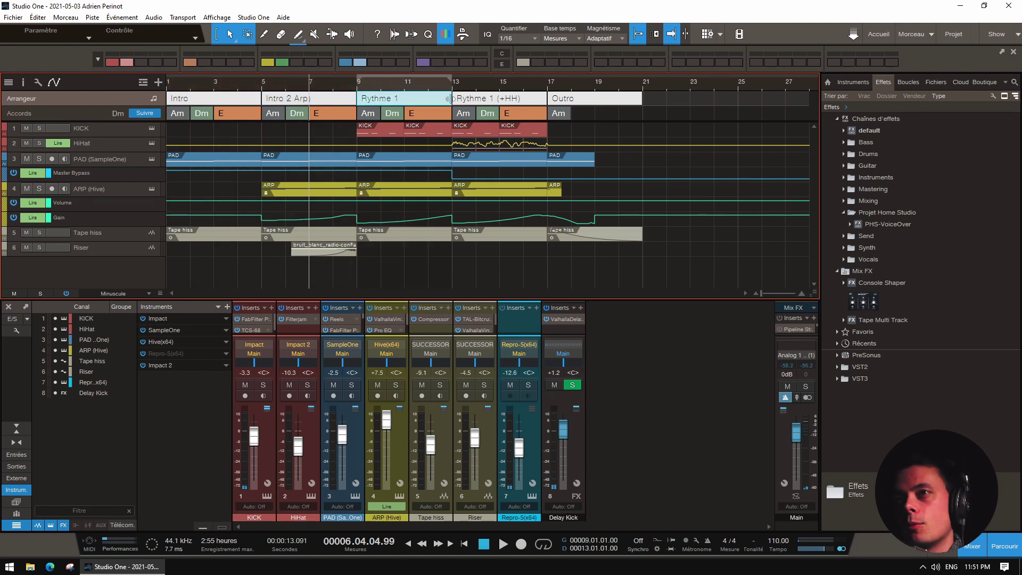
{"action": "mouse_move", "coordinate": [411, 107]}
{"action": "left_mouse_down"}
{"action": "mouse_move", "coordinate": [677, 102]}
{"action": "mouse_move", "coordinate": [421, 106]}
{"action": "mouse_move", "coordinate": [432, 109]}
{"action": "left_mouse_up"}
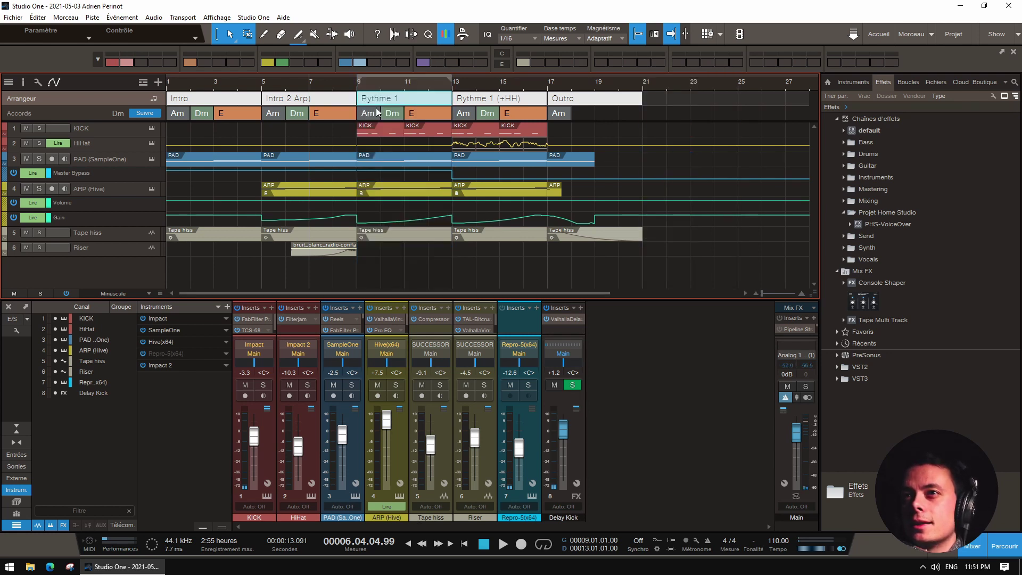
- Go through the chord track's Am, Dm and E chords in the Intro and Intro 2 Arp sections
{"action": "left_click", "coordinate": [38, 121]}
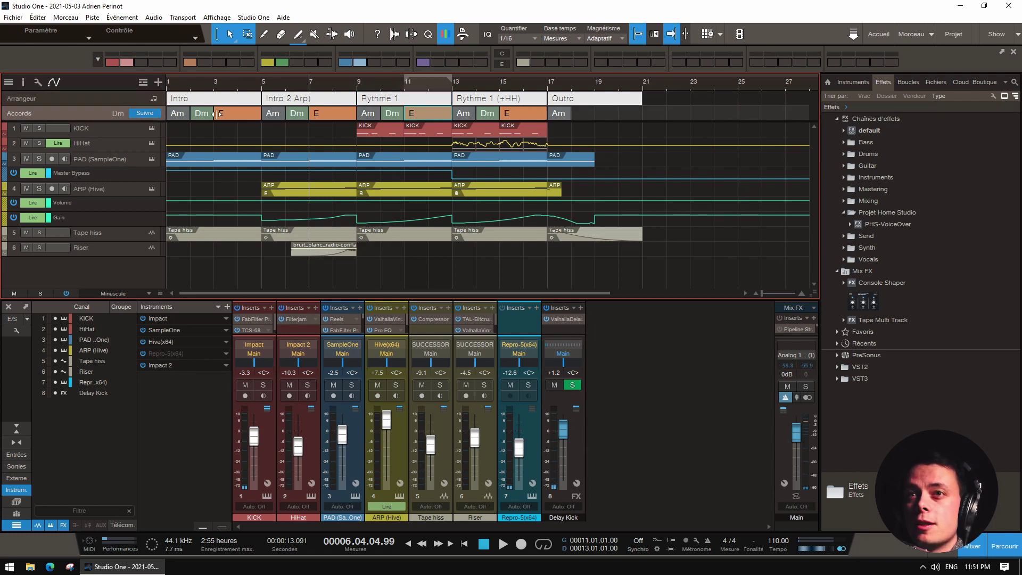
{"action": "left_click", "coordinate": [187, 114]}
{"action": "left_click", "coordinate": [238, 116]}
{"action": "left_click", "coordinate": [277, 114]}
{"action": "left_click", "coordinate": [297, 114]}
{"action": "left_click", "coordinate": [351, 114]}
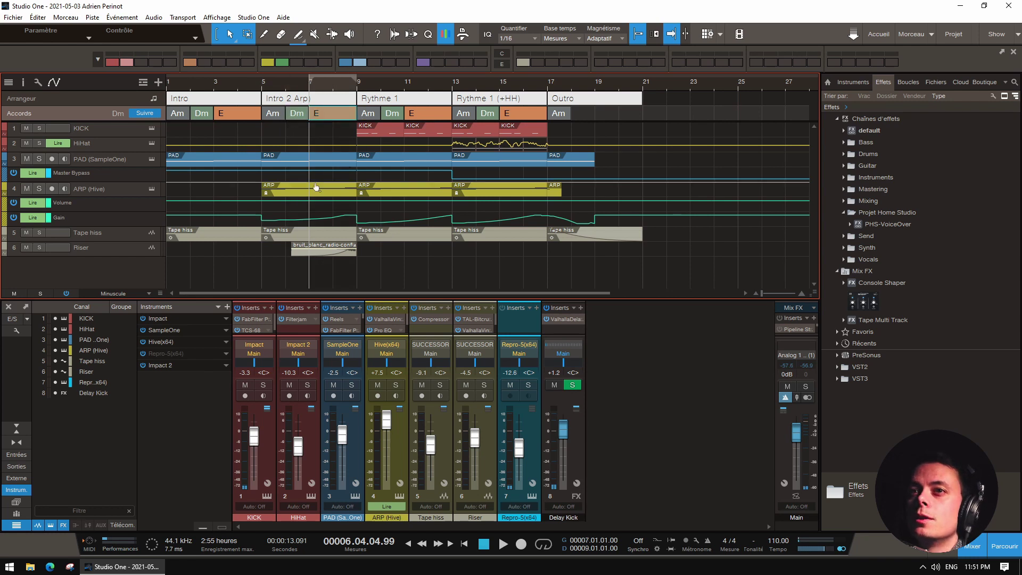
- Add the song to a new show named after it and display the show's sections and chords tracks
{"action": "left_click", "coordinate": [66, 18]}
{"action": "mouse_move", "coordinate": [116, 140]}
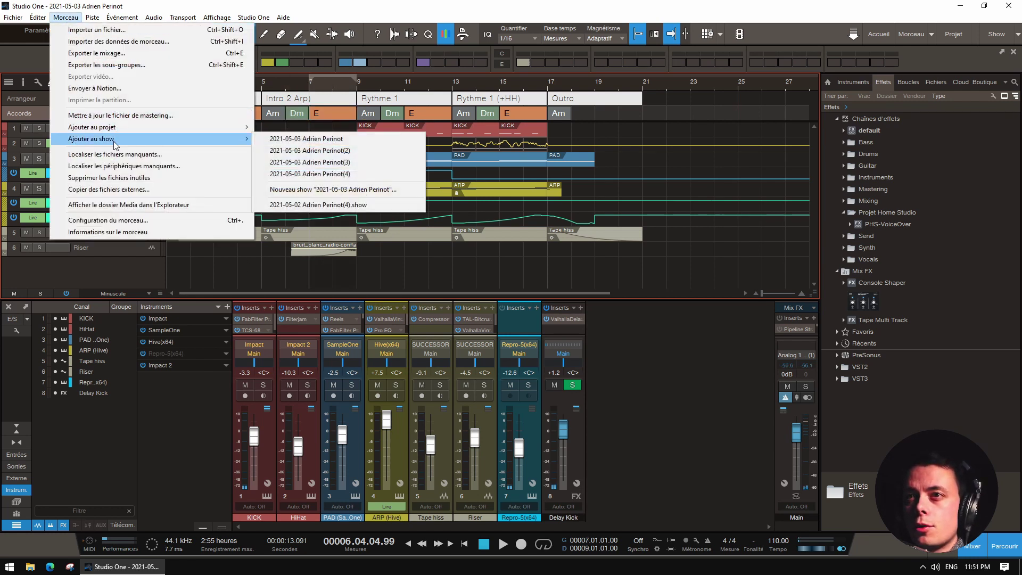
{"action": "left_click", "coordinate": [349, 187]}
{"action": "left_click", "coordinate": [647, 379]}
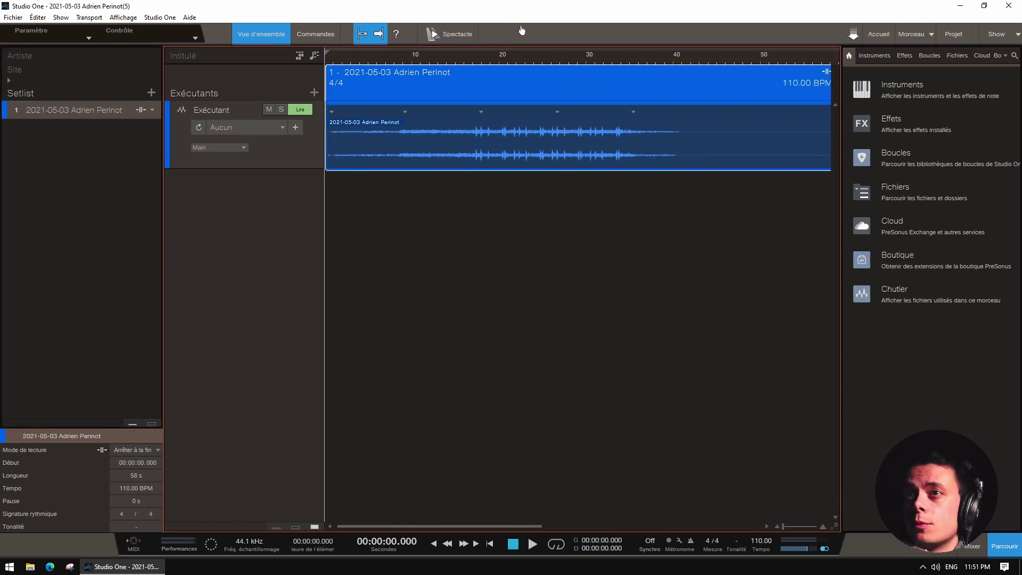
{"action": "left_click", "coordinate": [301, 56]}
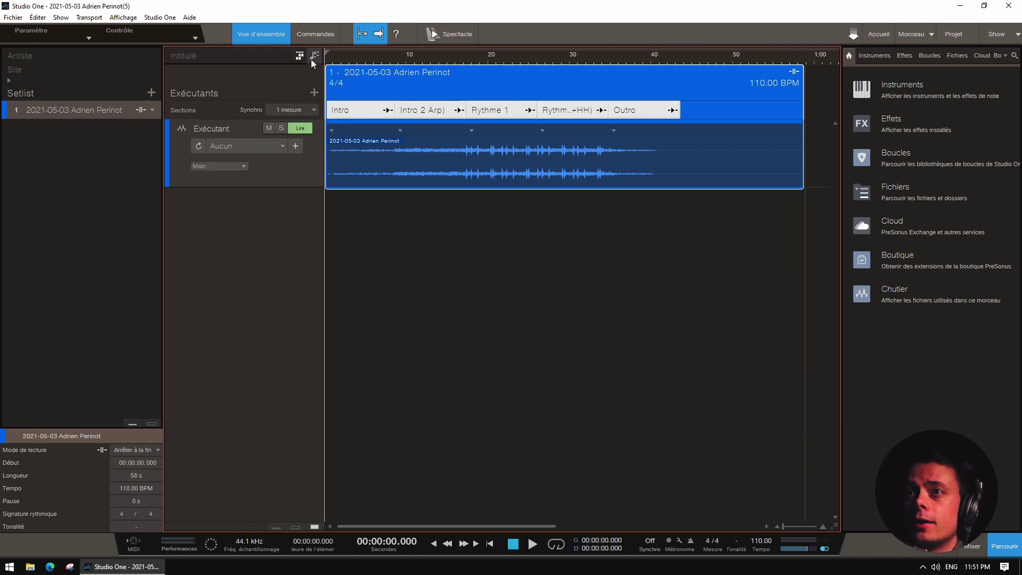
{"action": "left_click", "coordinate": [314, 59]}
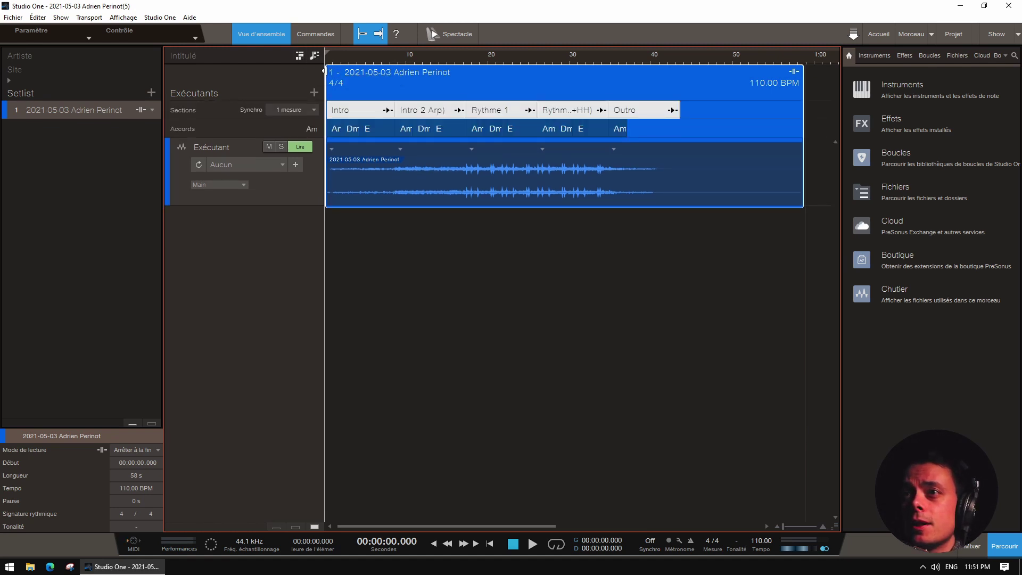
- Play the show from the Intro section, jump to Rythme 1 and Intro 2 Arp during playback, and stop
{"action": "left_click", "coordinate": [415, 113]}
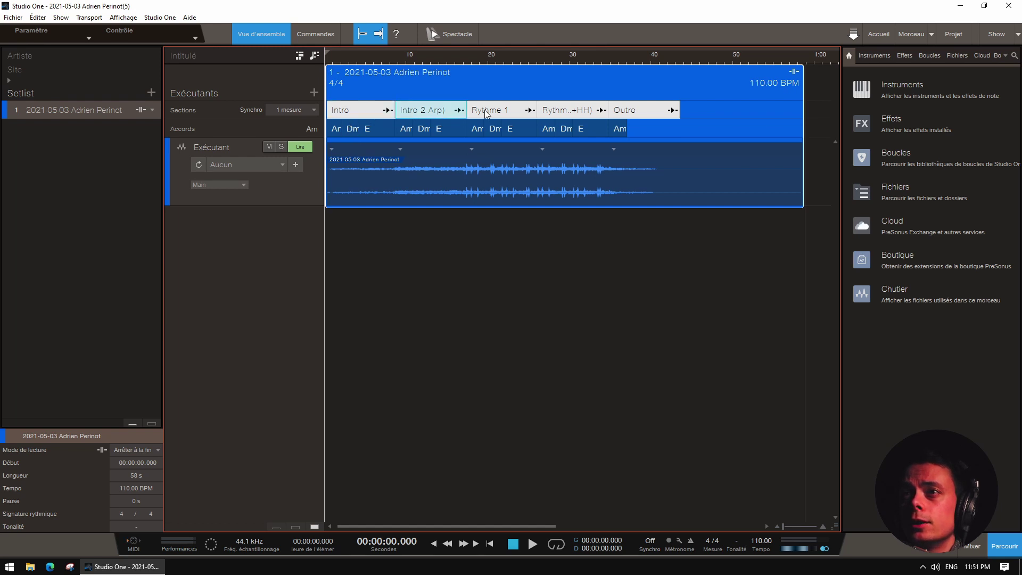
{"action": "left_click", "coordinate": [347, 111]}
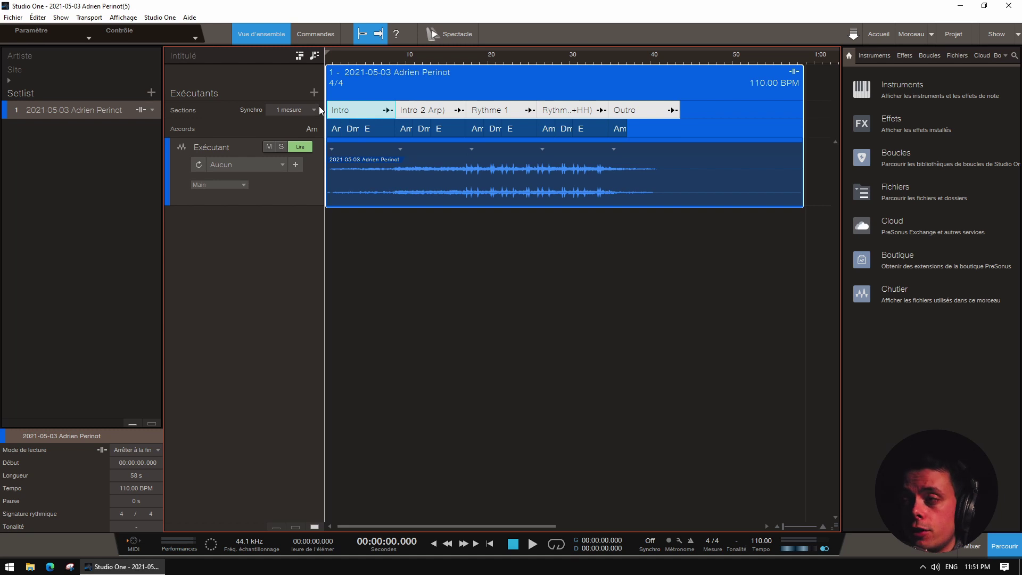
{"action": "left_click", "coordinate": [407, 115]}
{"action": "key", "text": "space"}
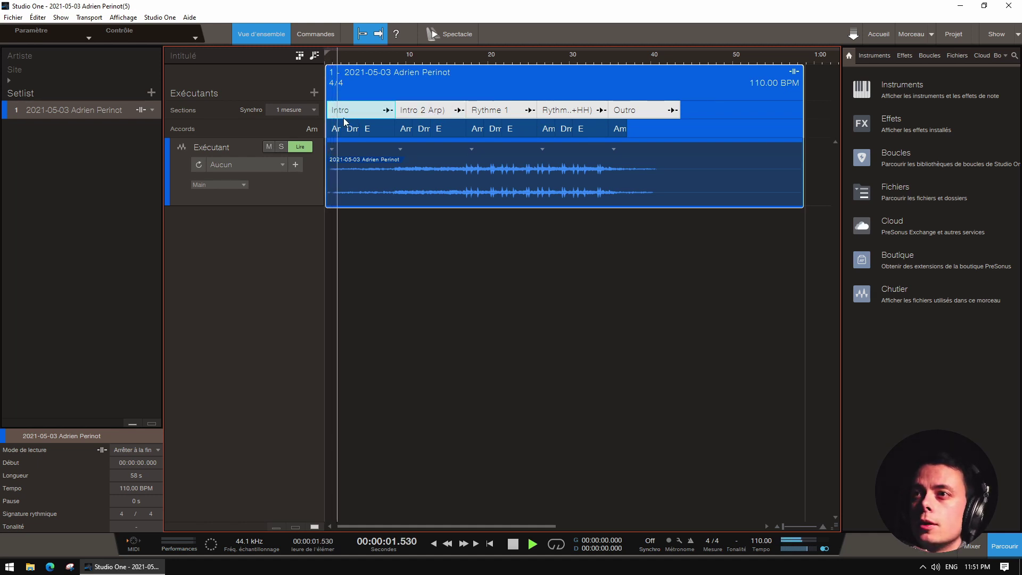
{"action": "left_click", "coordinate": [483, 112]}
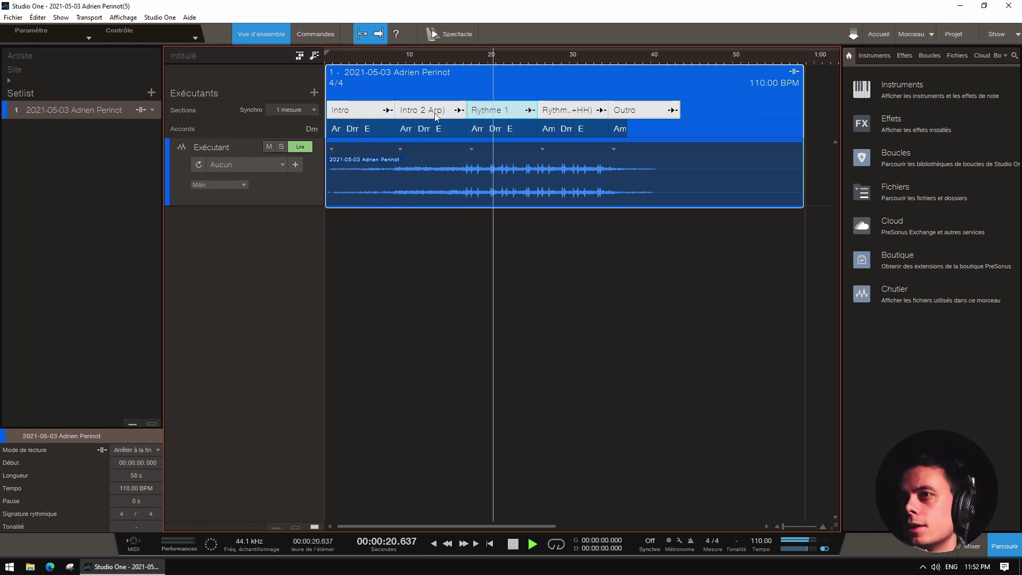
{"action": "left_click", "coordinate": [418, 114]}
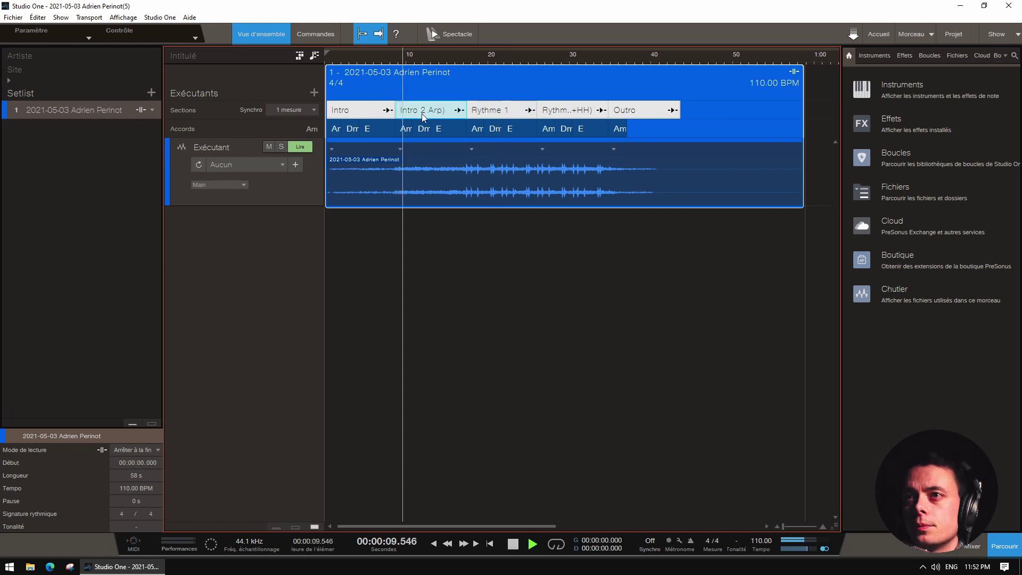
{"action": "key", "text": "space"}
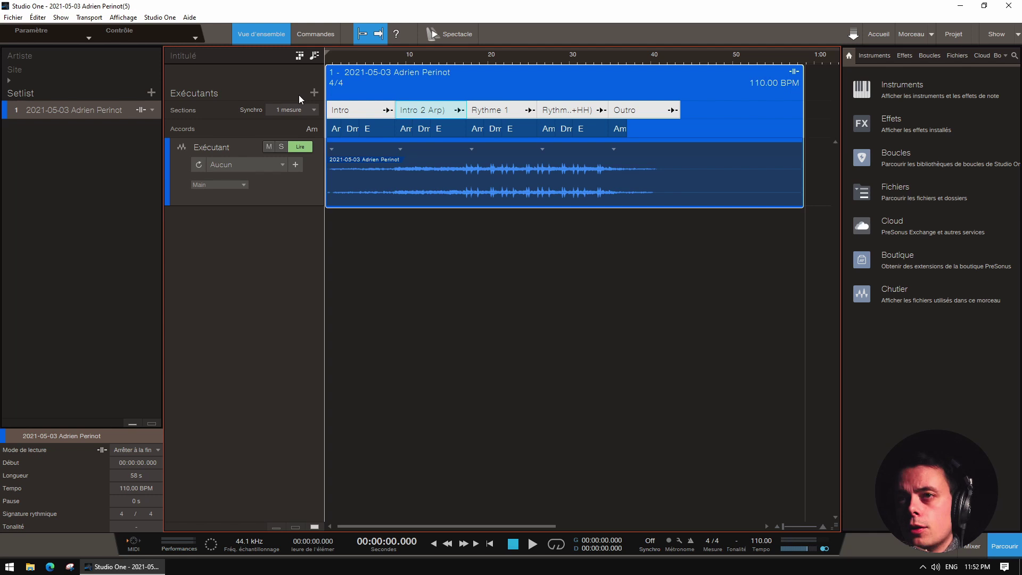
- Set the sections' synchronisation to Off and start playback from the Intro section
{"action": "left_click", "coordinate": [296, 111]}
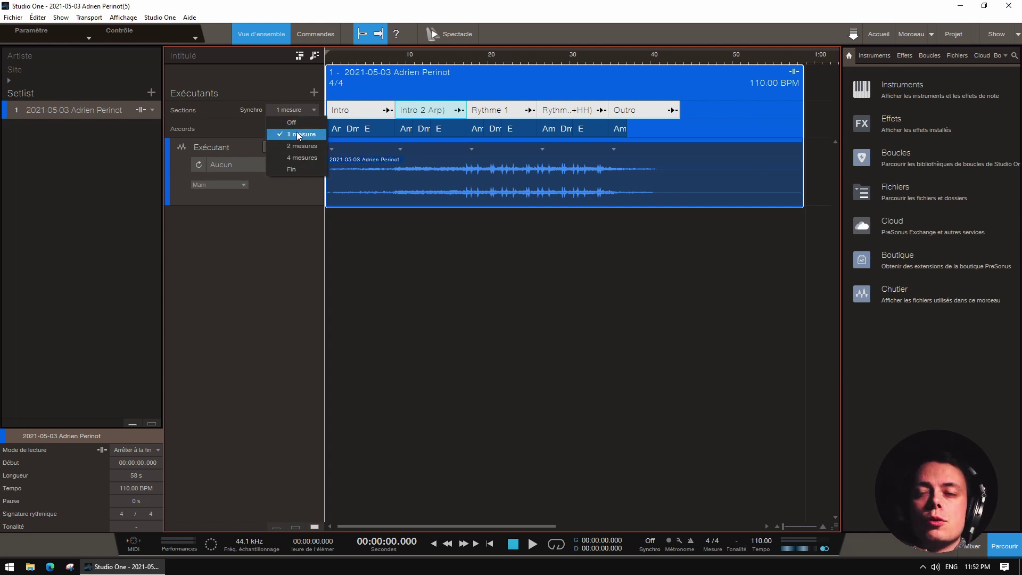
{"action": "left_click", "coordinate": [301, 122]}
{"action": "left_click", "coordinate": [353, 111]}
{"action": "left_click", "coordinate": [353, 111]}
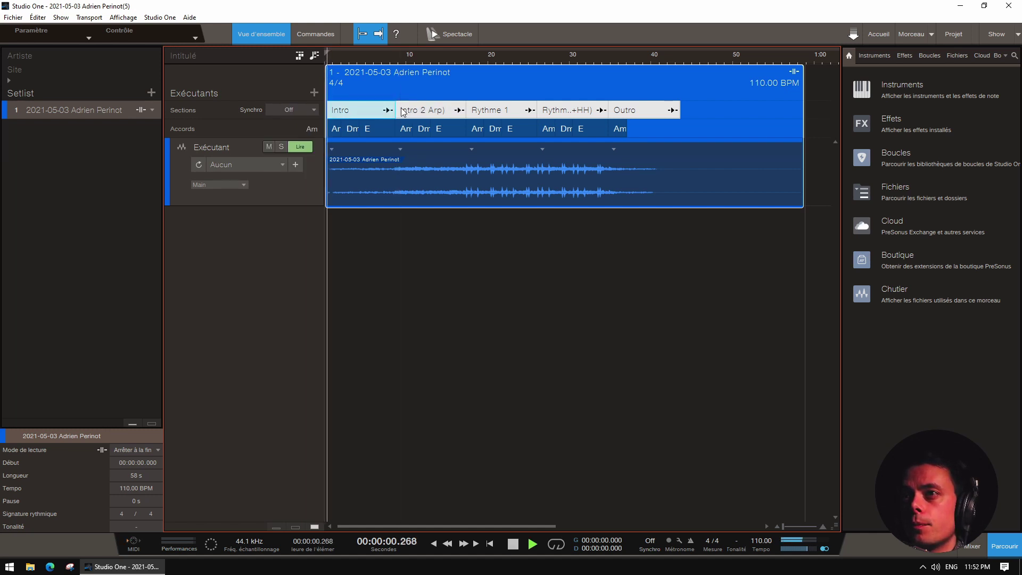
- Set section synchronisation to 1 mesure and cue Intro 2 Arp, Rythme 1, the +HH rhythm section and Outro in turn during playback
{"action": "left_click", "coordinate": [294, 110]}
{"action": "left_click", "coordinate": [300, 133]}
{"action": "left_click", "coordinate": [414, 110]}
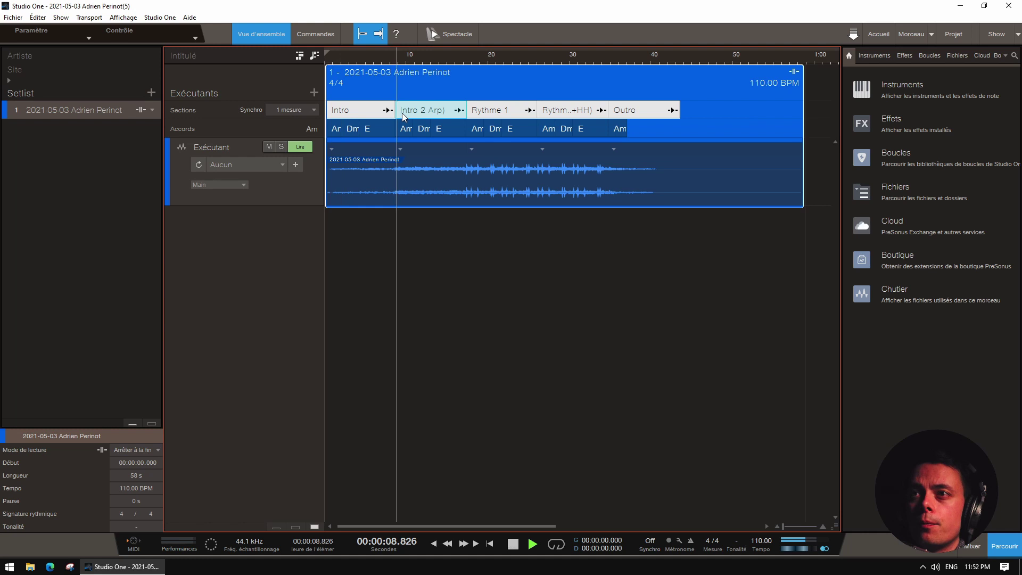
{"action": "left_click", "coordinate": [484, 110]}
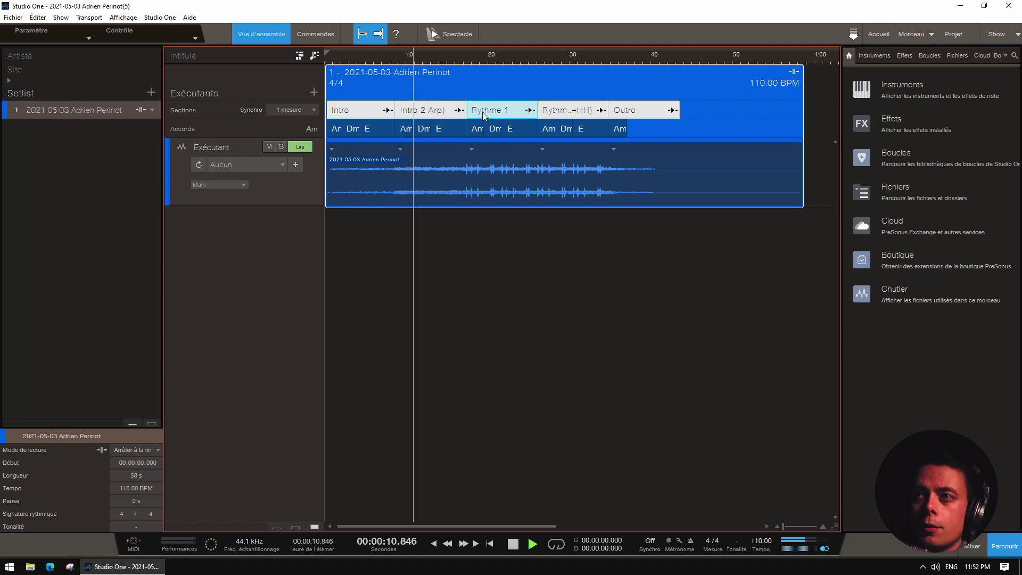
{"action": "left_click", "coordinate": [559, 115]}
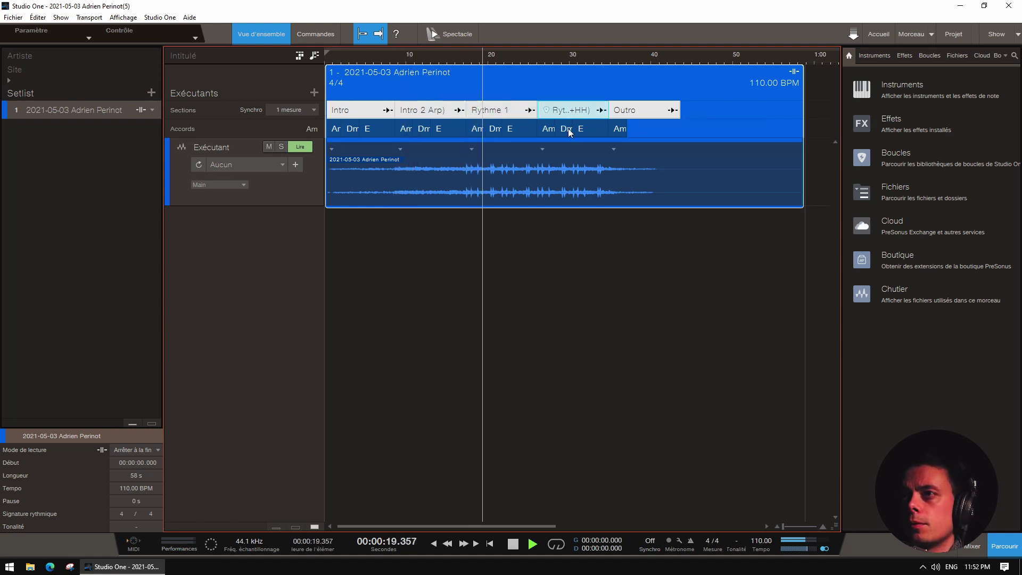
{"action": "left_click", "coordinate": [628, 120]}
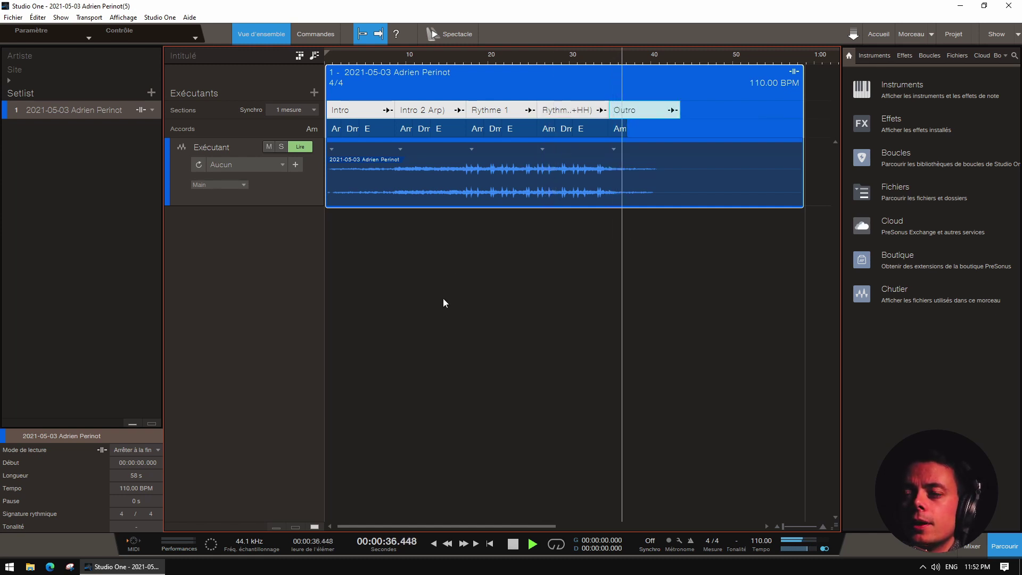
- Set the sections' synchronisation to Off and stop playback
{"action": "left_click", "coordinate": [298, 110]}
{"action": "left_click", "coordinate": [298, 124]}
{"action": "key", "text": "space"}
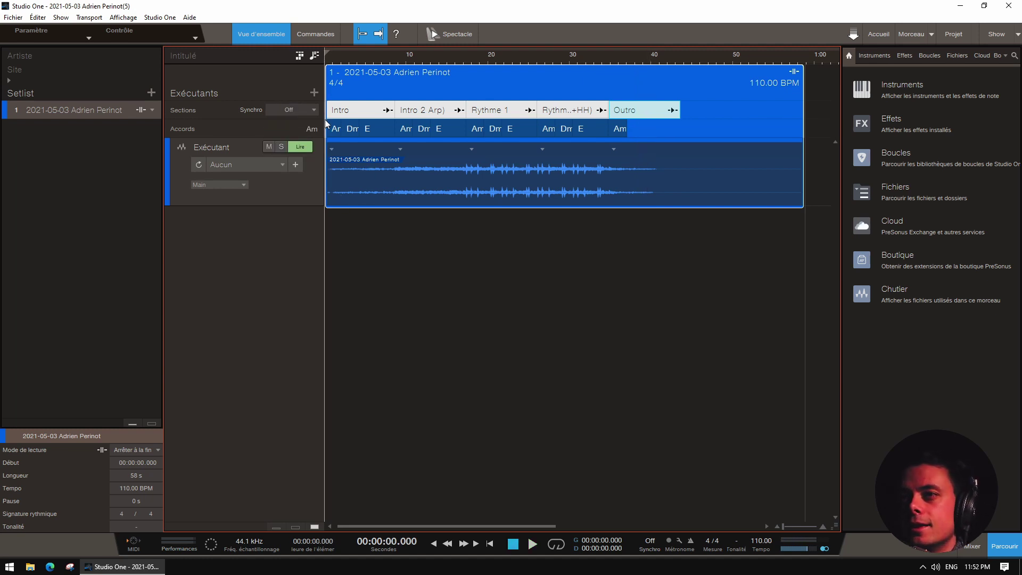
- Set the Intro 2 Arp section's playback mode to Boucler
{"action": "left_click", "coordinate": [379, 130]}
{"action": "left_click", "coordinate": [422, 113]}
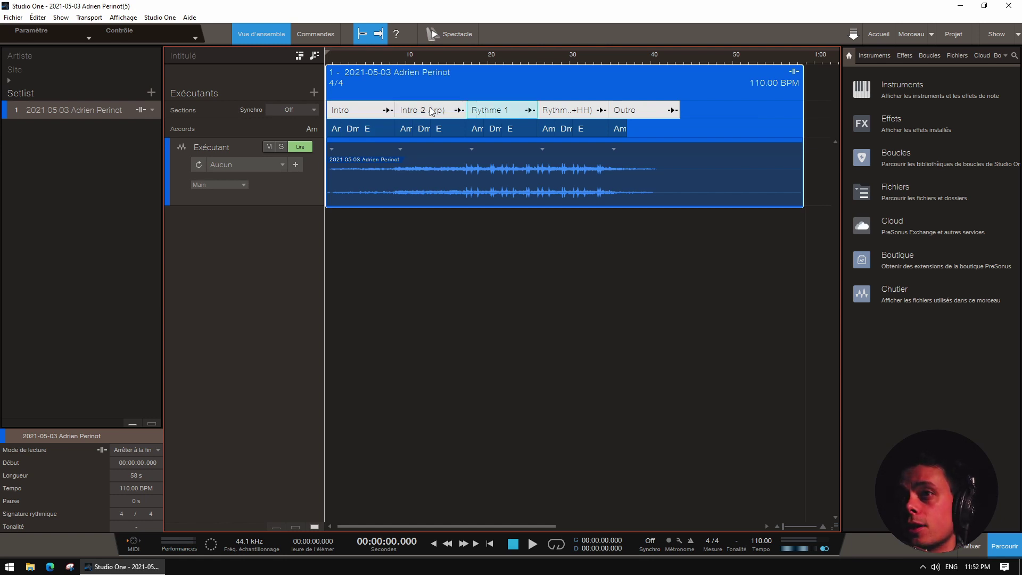
{"action": "left_click", "coordinate": [438, 114]}
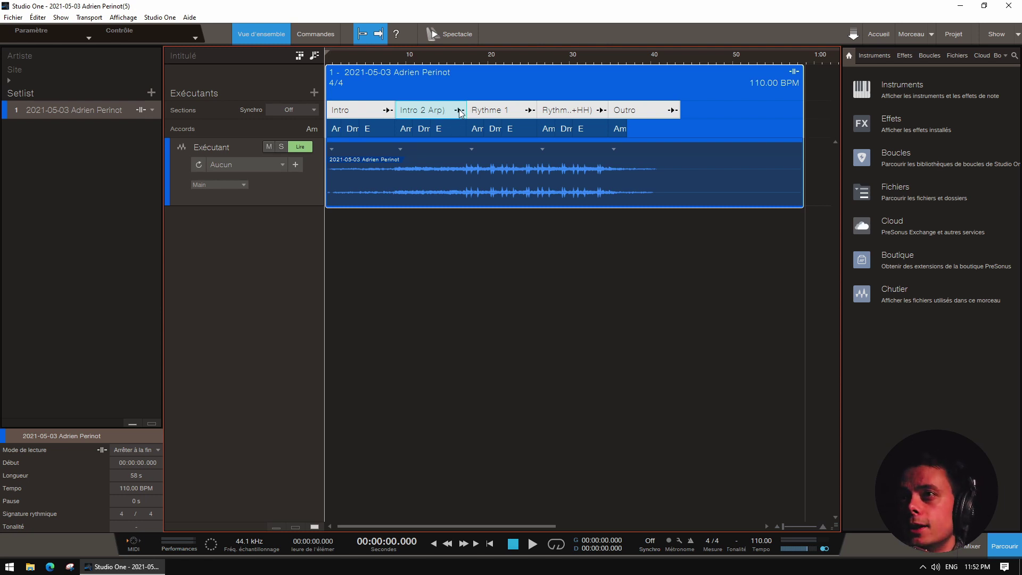
{"action": "left_click", "coordinate": [460, 112]}
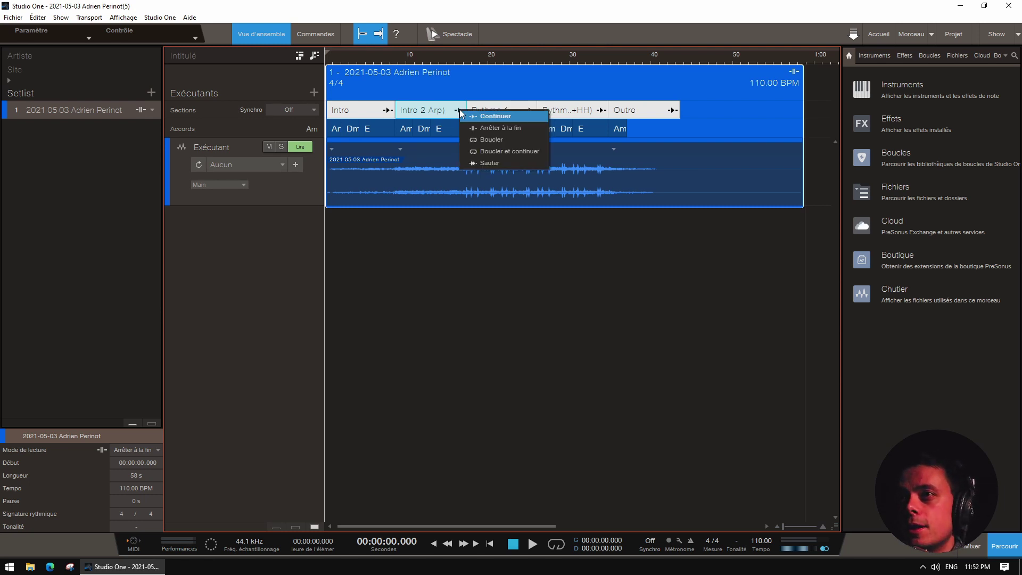
{"action": "left_click", "coordinate": [496, 141]}
- Look through the Intro 2 Arp section's repetition and playback mode options, and return its mode to Continuer
{"action": "right_click", "coordinate": [459, 113]}
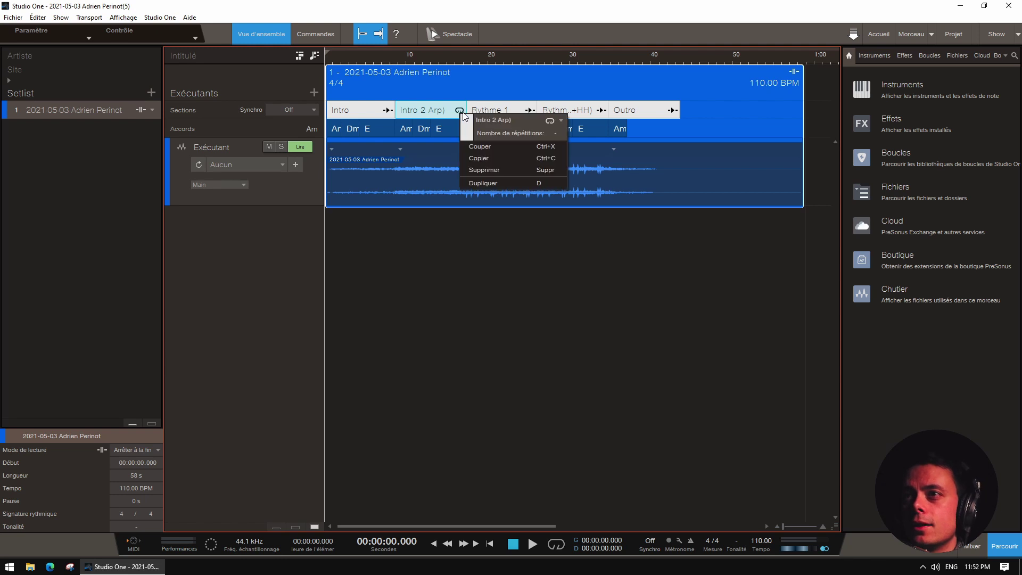
{"action": "left_click", "coordinate": [557, 134]}
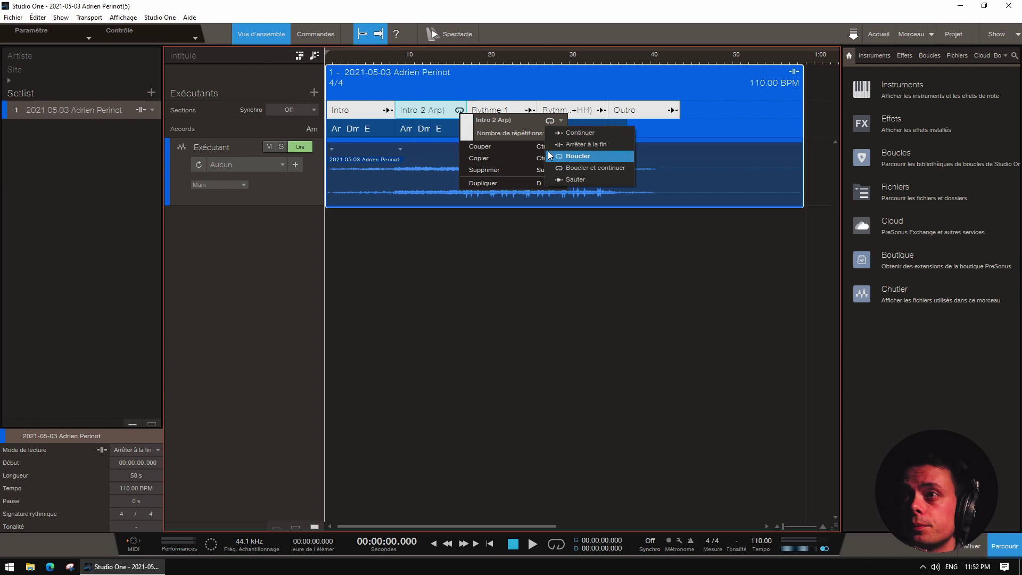
{"action": "left_click", "coordinate": [429, 117]}
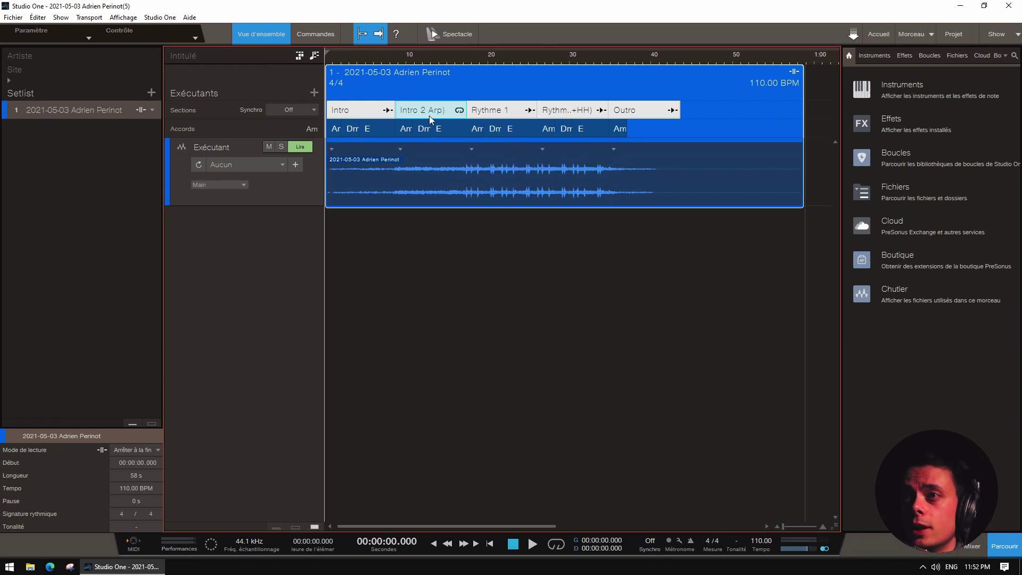
{"action": "left_click", "coordinate": [459, 112]}
{"action": "left_click", "coordinate": [514, 121]}
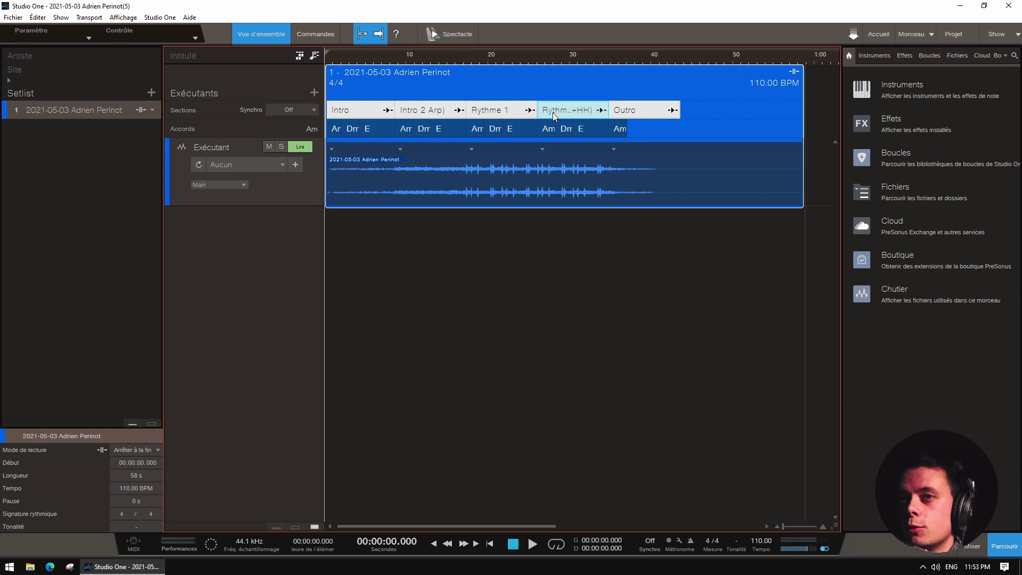
- Show the playback mode options of the +HH rhythm section and dismiss them without choosing one
{"action": "left_click", "coordinate": [601, 110]}
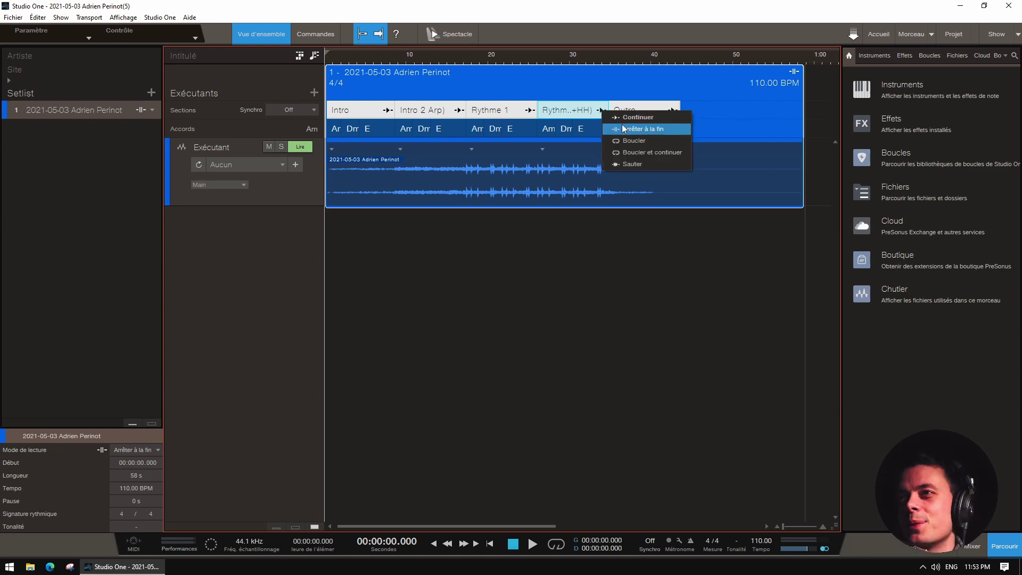
{"action": "left_click", "coordinate": [372, 111]}
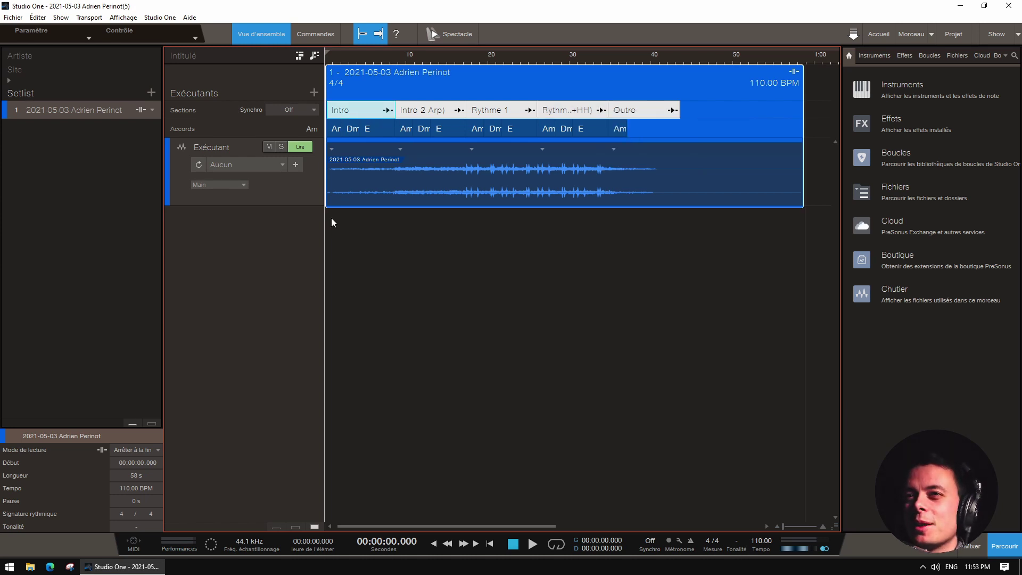
- Search the instruments for "repro" and add Repro-5(x64) to the show as a new instrument player
{"action": "left_click", "coordinate": [898, 83]}
{"action": "key", "text": "BackSpace"}
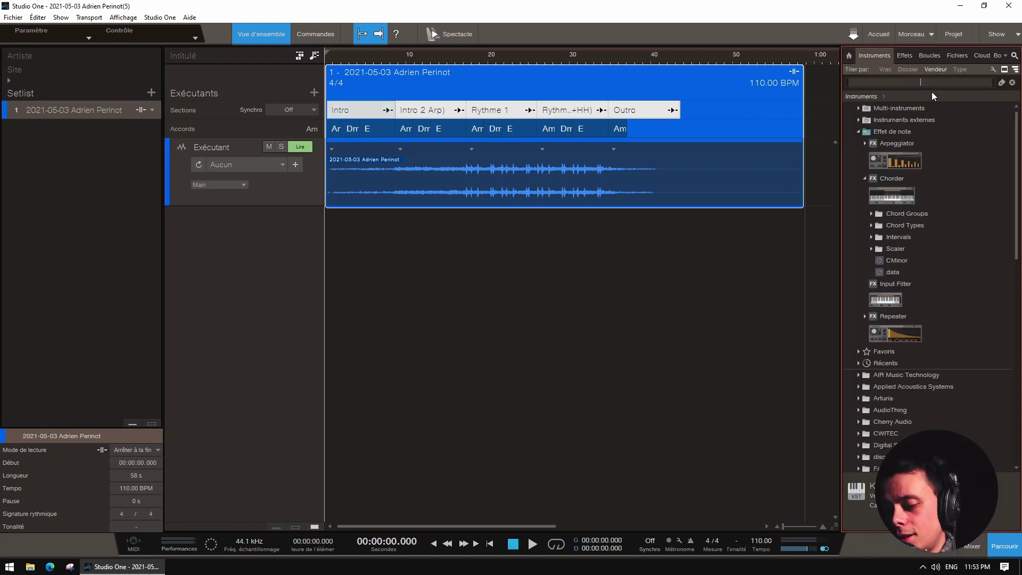
{"action": "type", "text": "repro"}
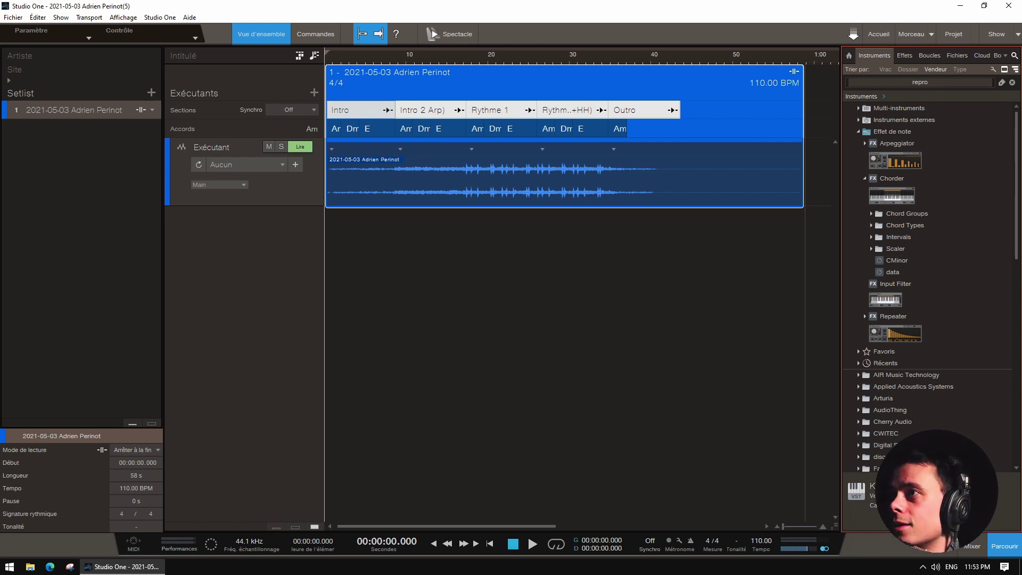
{"action": "left_click_drag", "start_coordinate": [906, 167], "coordinate": [269, 269]}
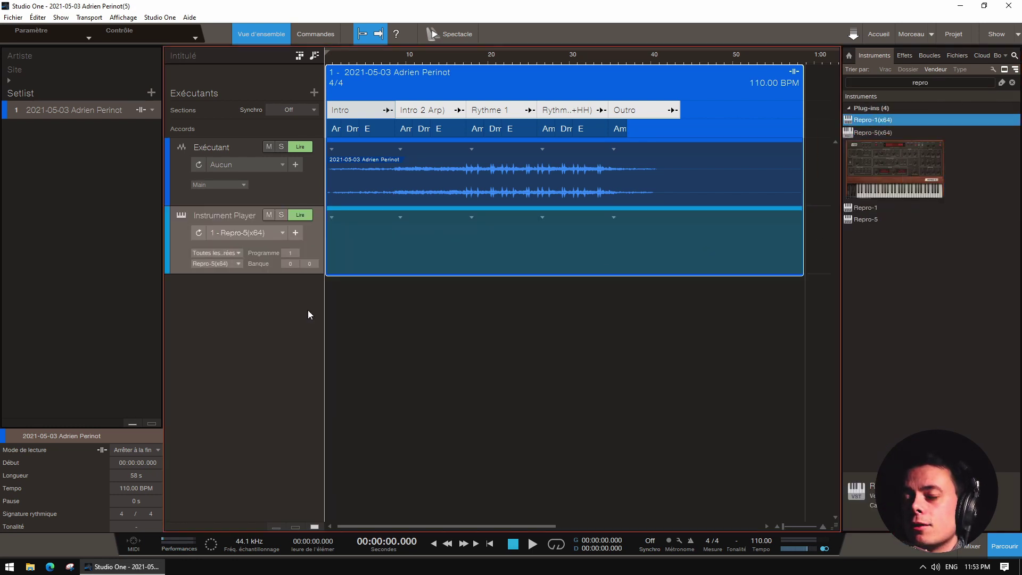
- Bring up the Repro-5 editor for the instrument player, move its window below the sections, and show its preset browser
{"action": "right_click", "coordinate": [400, 216]}
{"action": "left_click", "coordinate": [400, 218]}
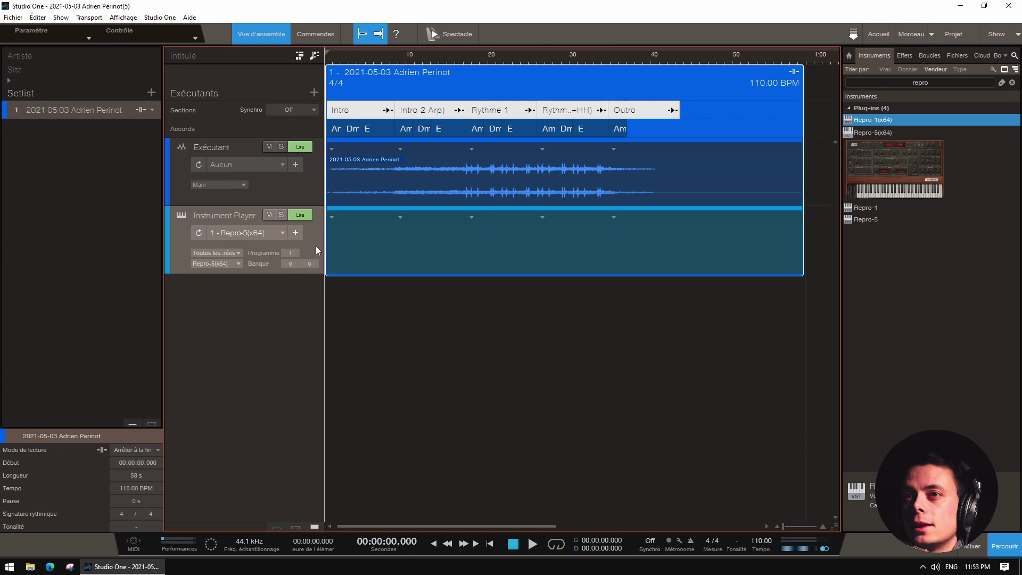
{"action": "left_click", "coordinate": [180, 216]}
{"action": "left_click_drag", "start_coordinate": [462, 43], "coordinate": [578, 159]}
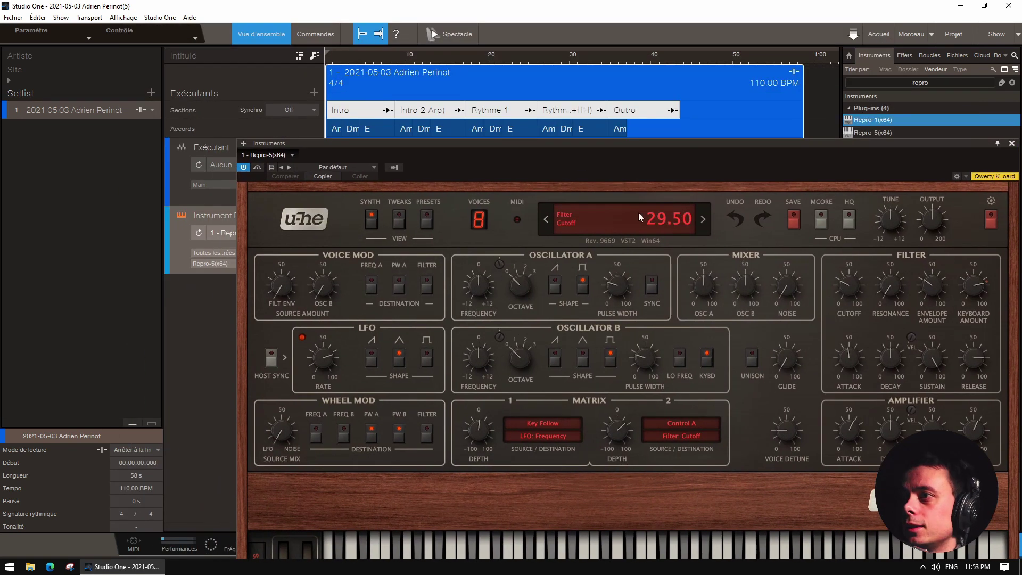
{"action": "left_click", "coordinate": [425, 223]}
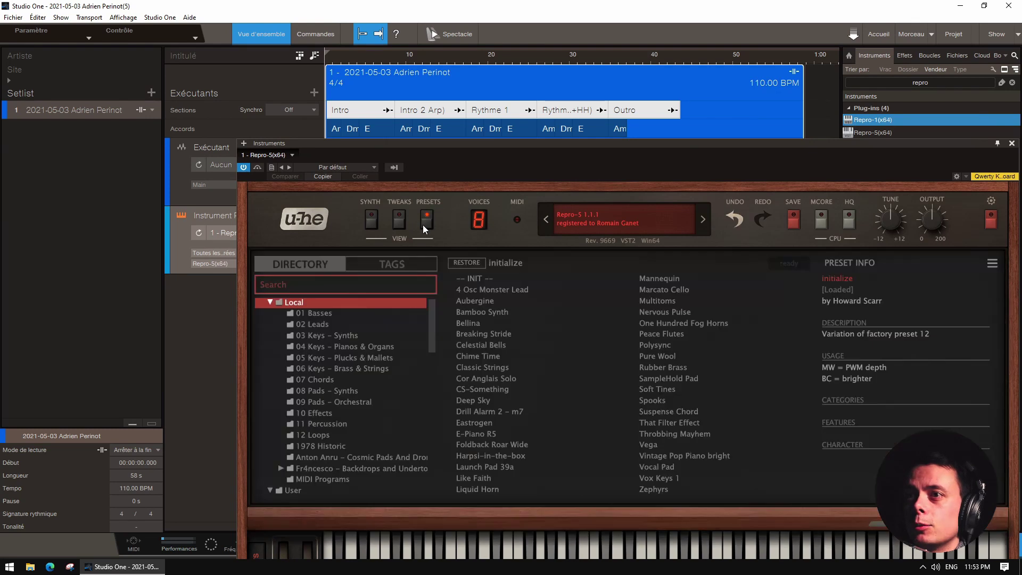
- Load the JH Magic Bells preset from 05 Keys – Plucks & Mallets, set the output to 94.00, and close the Repro-5 editor
{"action": "left_click", "coordinate": [370, 347]}
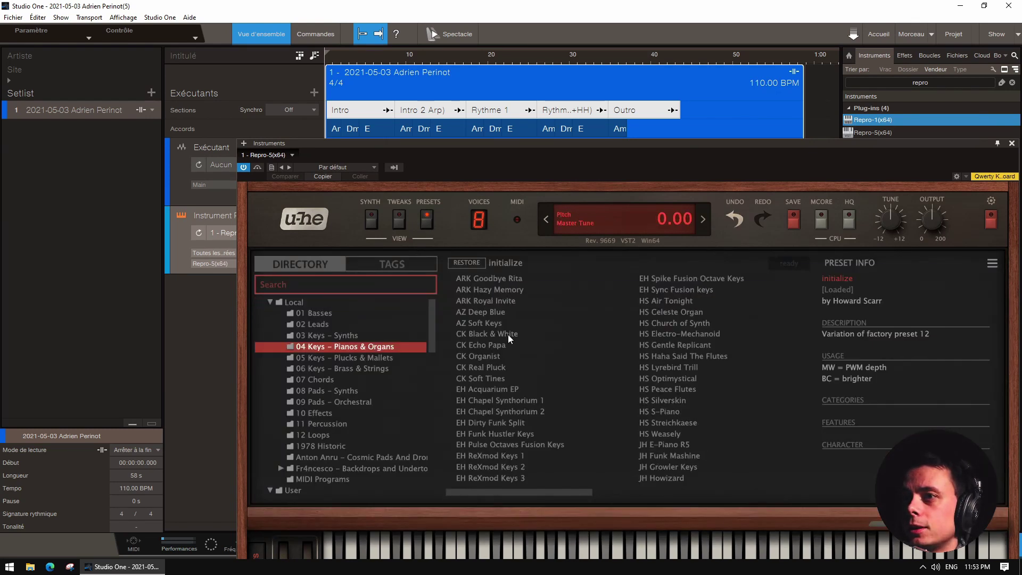
{"action": "left_click", "coordinate": [375, 360]}
{"action": "left_click", "coordinate": [534, 376]}
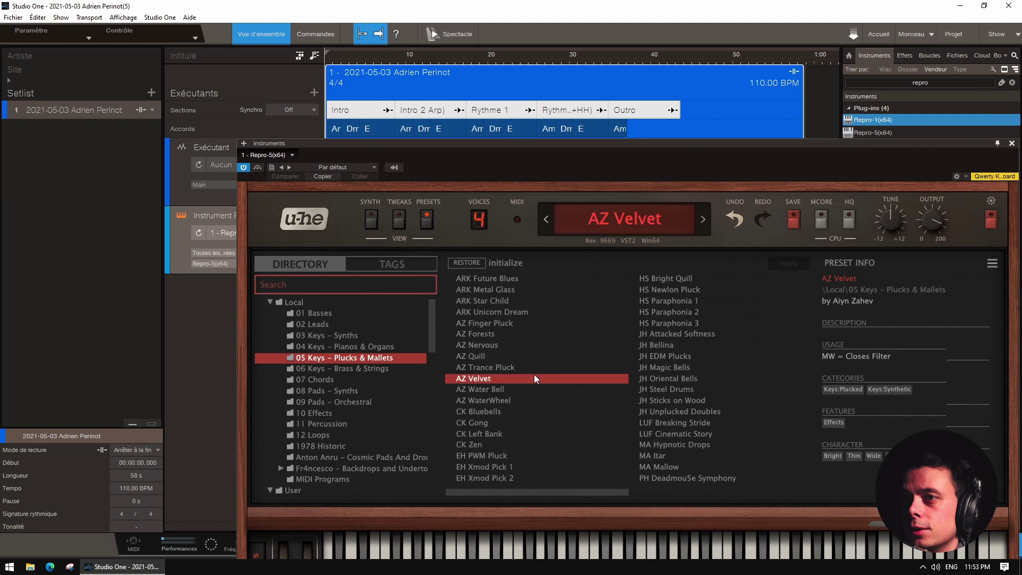
{"action": "left_click", "coordinate": [671, 367]}
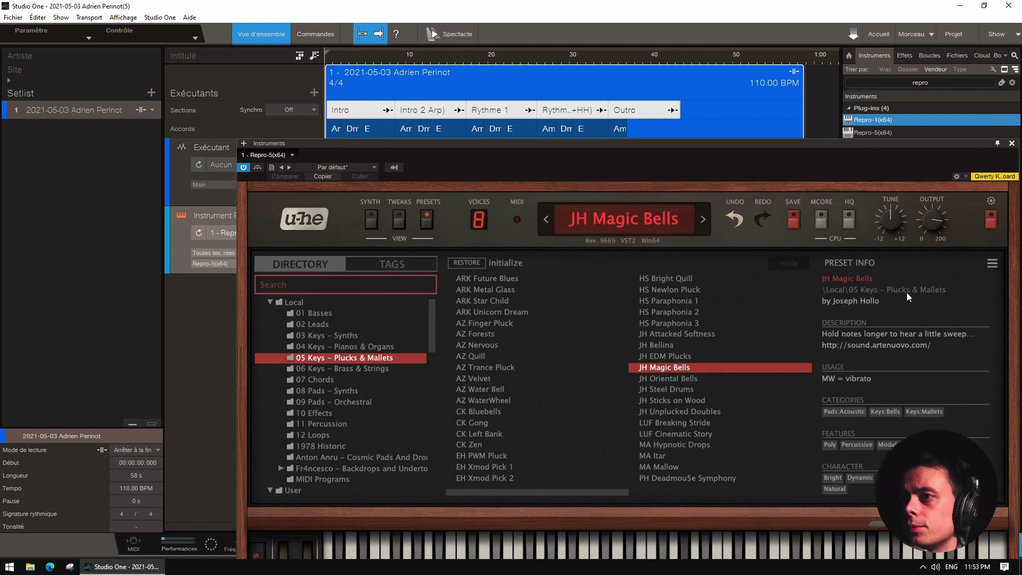
{"action": "left_click_drag", "start_coordinate": [931, 220], "coordinate": [927, 245]}
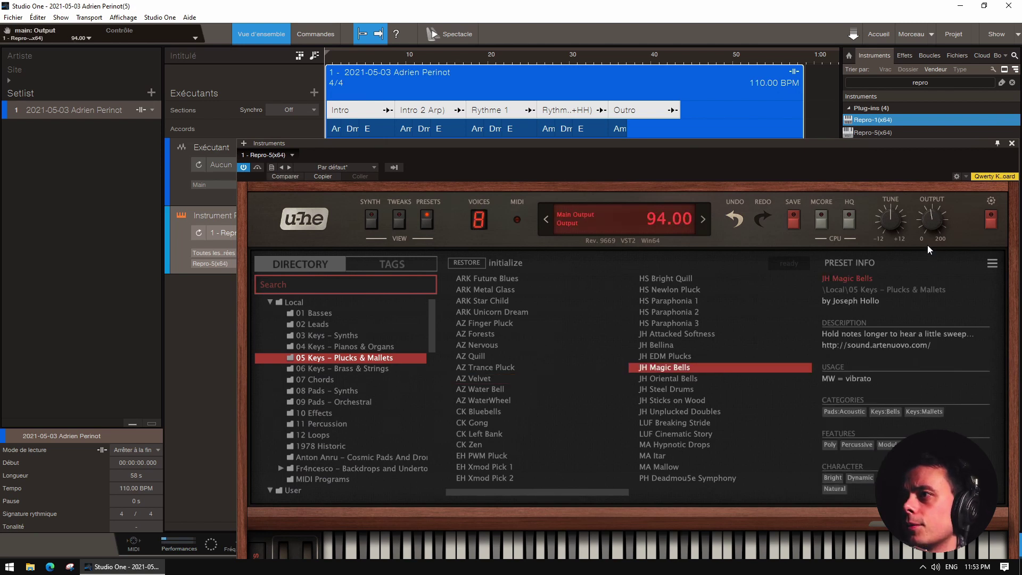
{"action": "left_click", "coordinate": [1012, 144]}
- Save the instrument player's current Repro-5 sound as a new patch named PATCH 1
{"action": "left_click", "coordinate": [260, 233]}
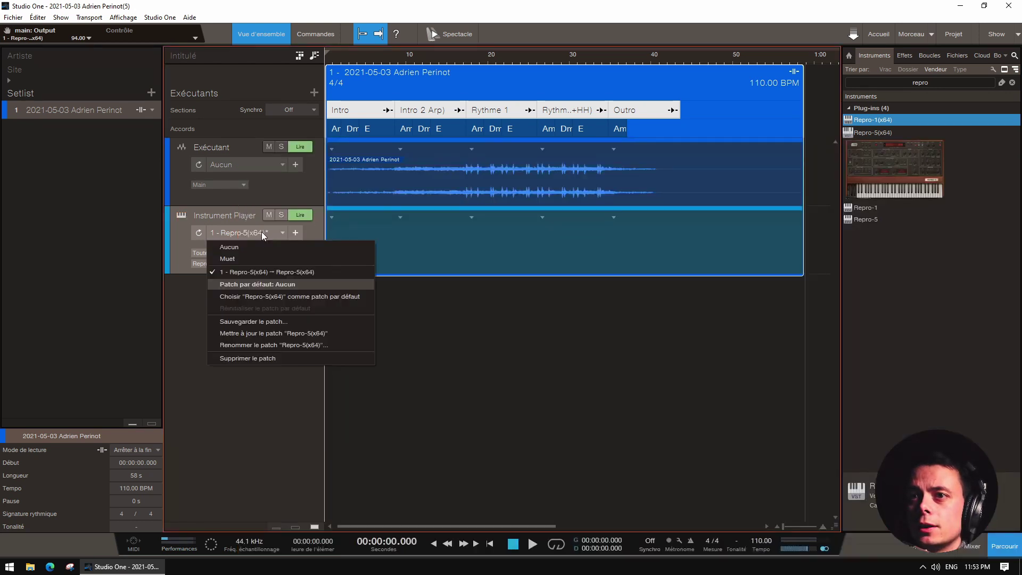
{"action": "left_click", "coordinate": [254, 321]}
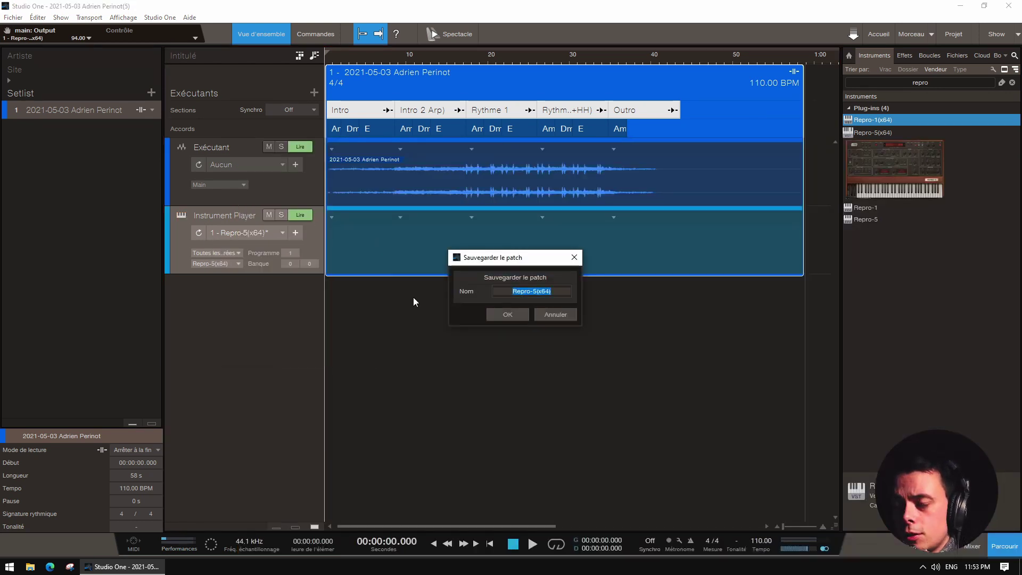
{"action": "type", "text": "PATCH 1"}
{"action": "key", "text": "Return"}
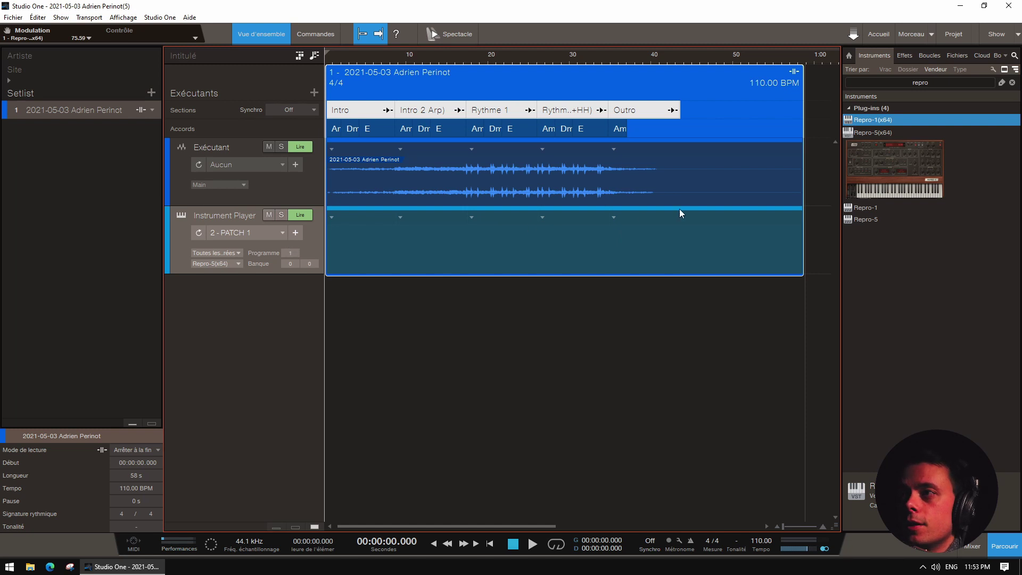
- Load the JH Unplucked Doubles preset in the instrument player's Repro-5, set its output to 82.00, and close the editor
{"action": "left_click", "coordinate": [181, 217]}
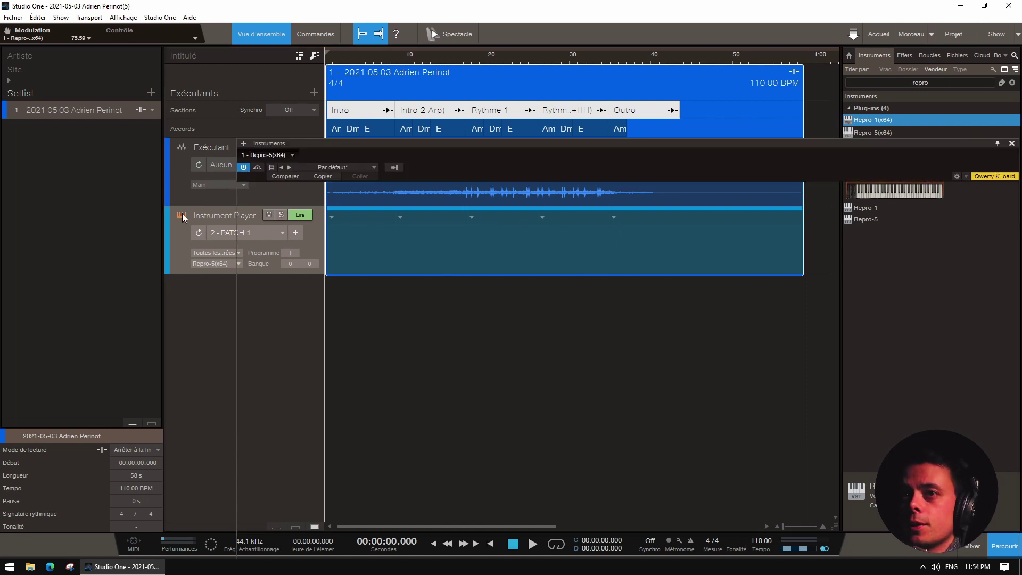
{"action": "left_click", "coordinate": [680, 378]}
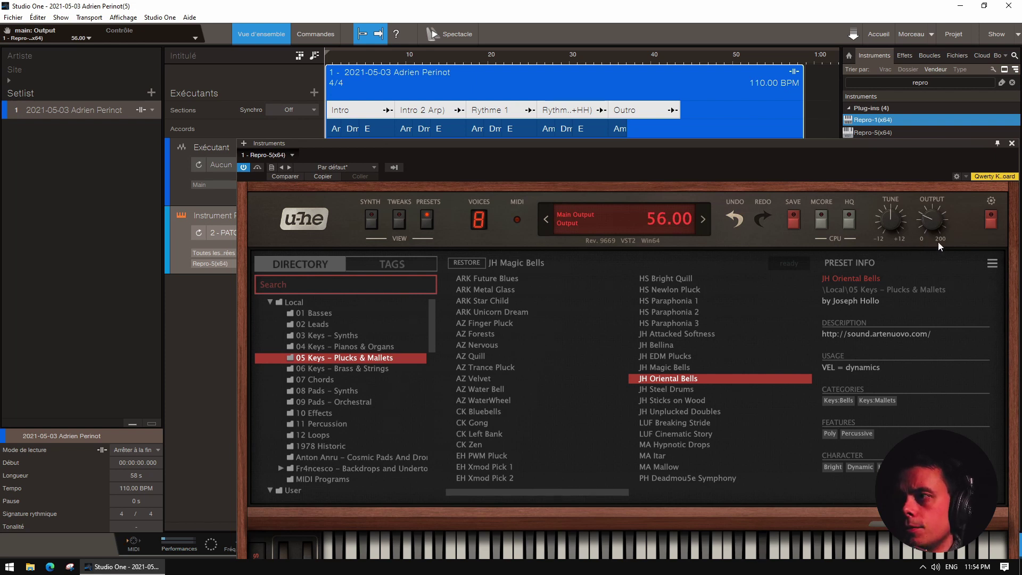
{"action": "left_click", "coordinate": [687, 410]}
{"action": "left_click_drag", "start_coordinate": [931, 233], "coordinate": [931, 256]}
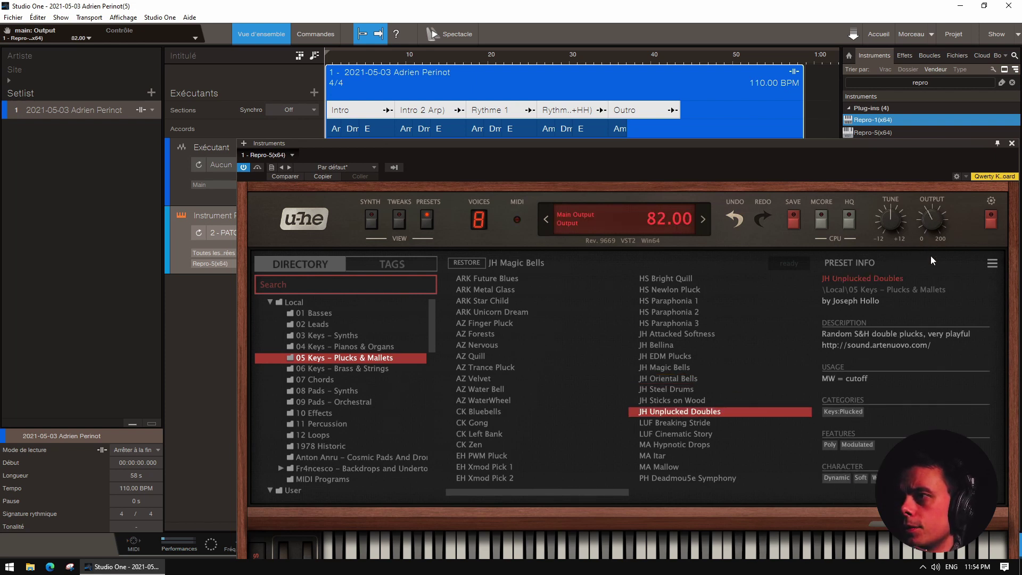
{"action": "left_click", "coordinate": [1012, 143]}
- Save the instrument player's current Repro-5 sound as a new patch named PATCH 21
{"action": "left_click", "coordinate": [284, 232]}
{"action": "left_click", "coordinate": [266, 334]}
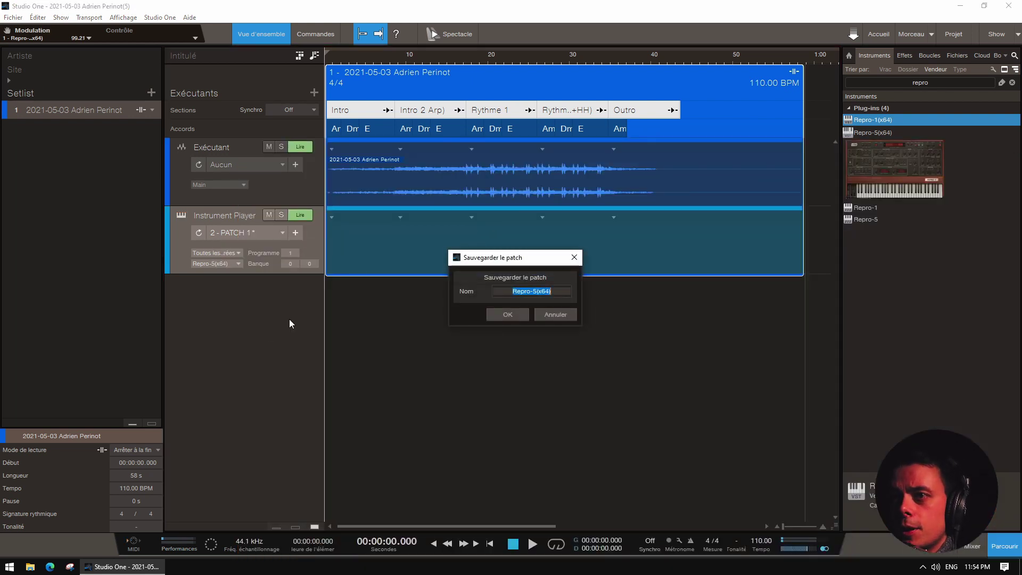
{"action": "type", "text": "PATCH 21"}
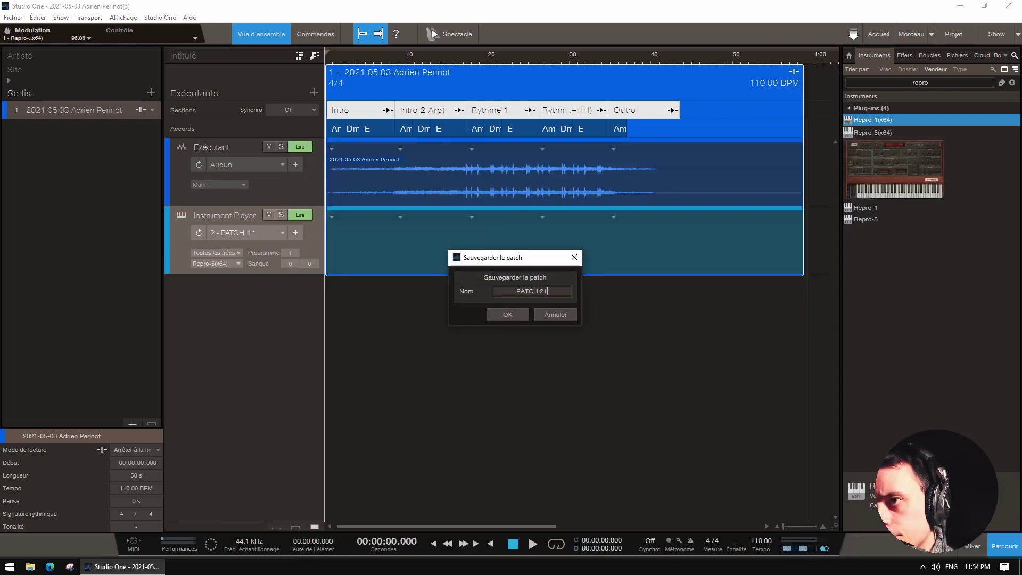
{"action": "key", "text": "Return"}
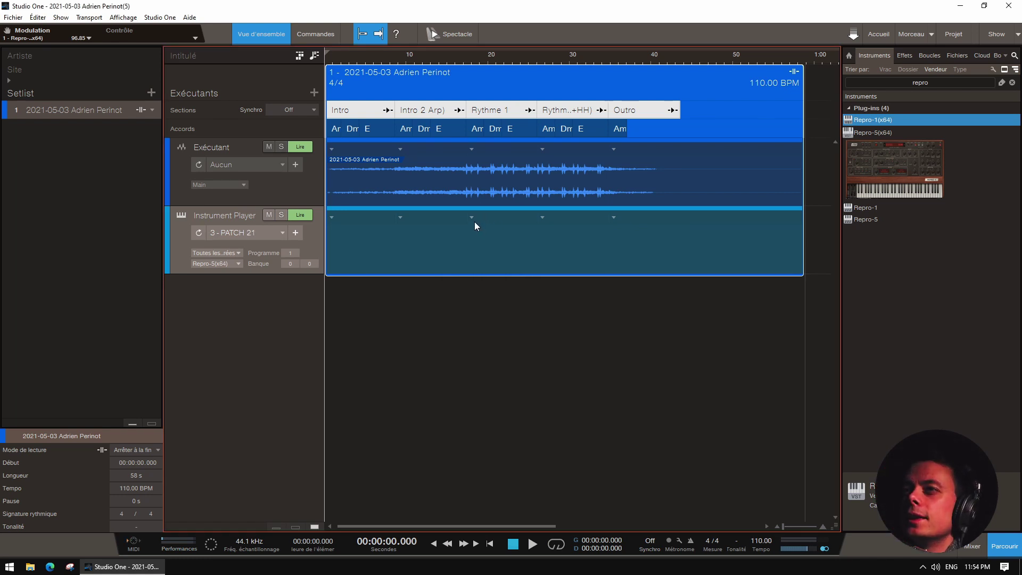
- On the instrument player, set the Intro section to Muet and assign PATCH 1 to the Intro 2 Arp section
{"action": "left_click", "coordinate": [333, 217]}
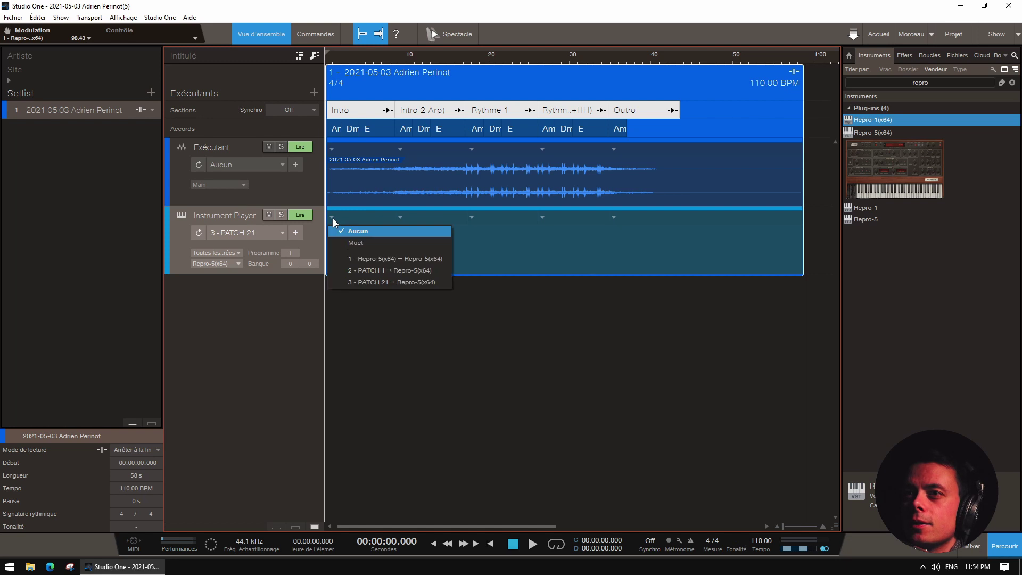
{"action": "left_click", "coordinate": [359, 234]}
{"action": "left_click", "coordinate": [401, 217]}
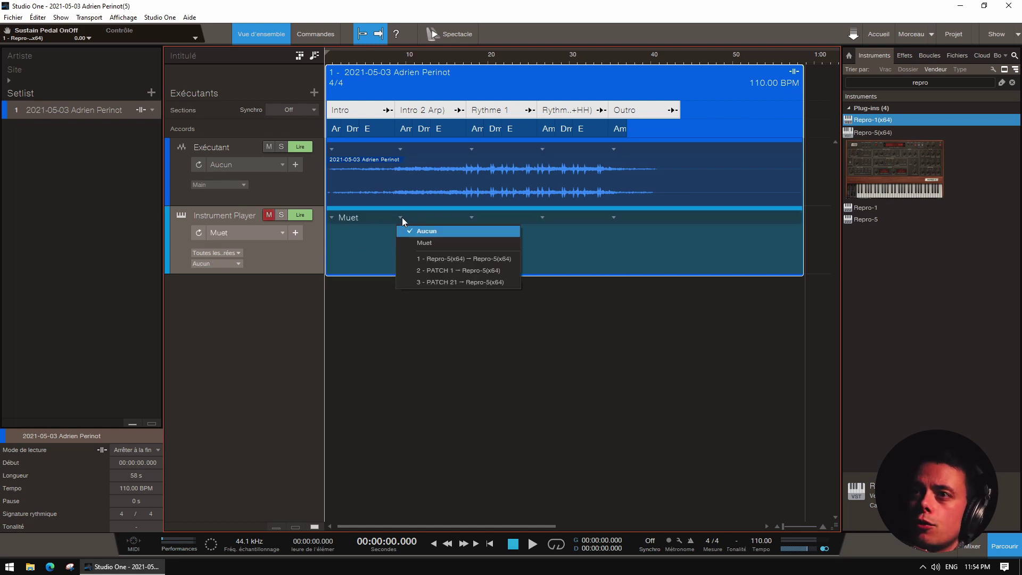
{"action": "left_click", "coordinate": [438, 242]}
{"action": "left_click", "coordinate": [472, 217]}
{"action": "left_click", "coordinate": [401, 217]}
{"action": "left_click", "coordinate": [401, 217]}
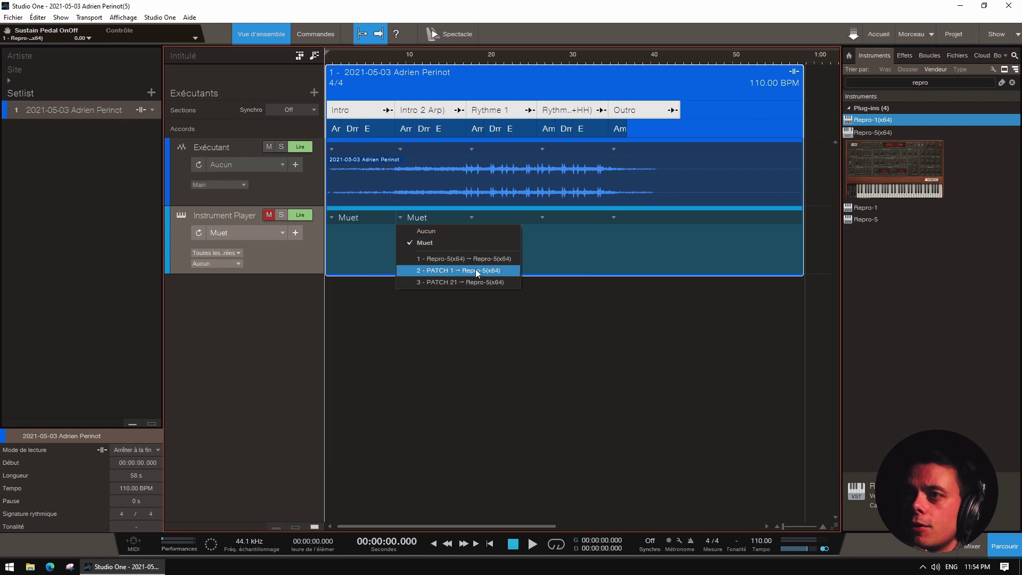
{"action": "left_click", "coordinate": [468, 270]}
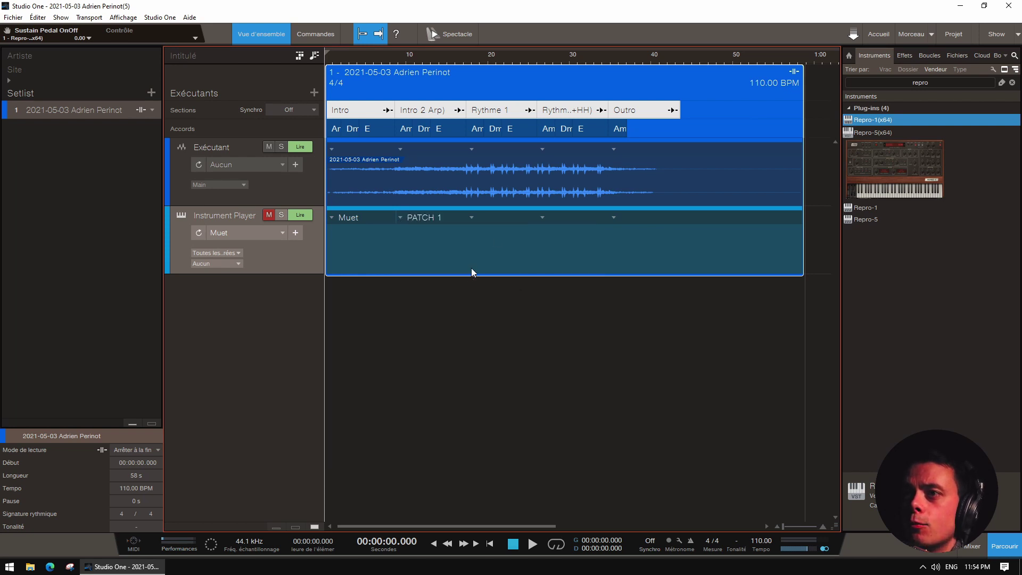
- Assign PATCH 21 to the instrument player's second rhythm section (+HH) and set Rythme 1 to Muet
{"action": "left_click", "coordinate": [542, 219]}
{"action": "left_click", "coordinate": [587, 282]}
{"action": "left_click", "coordinate": [471, 218]}
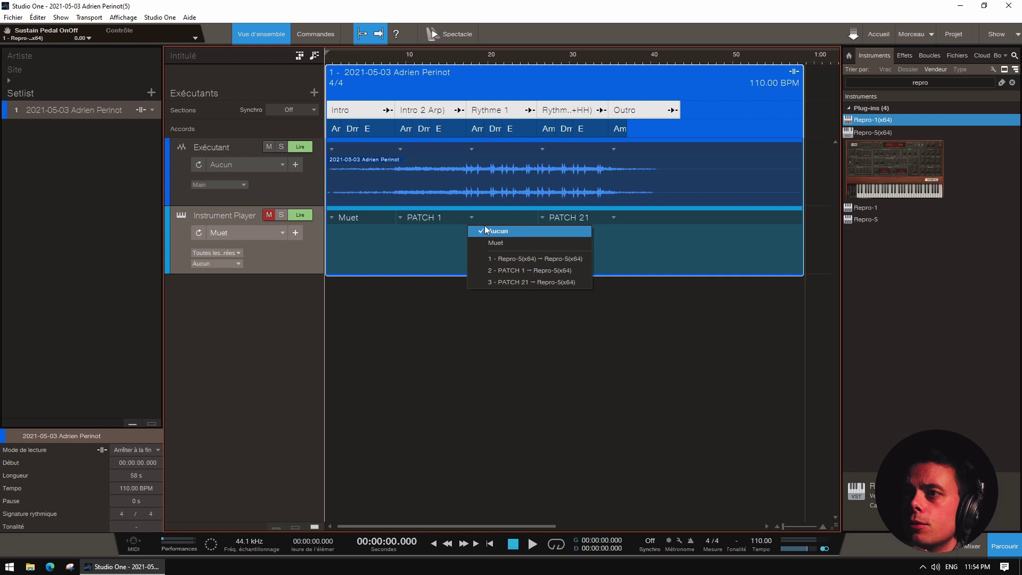
{"action": "left_click", "coordinate": [514, 243]}
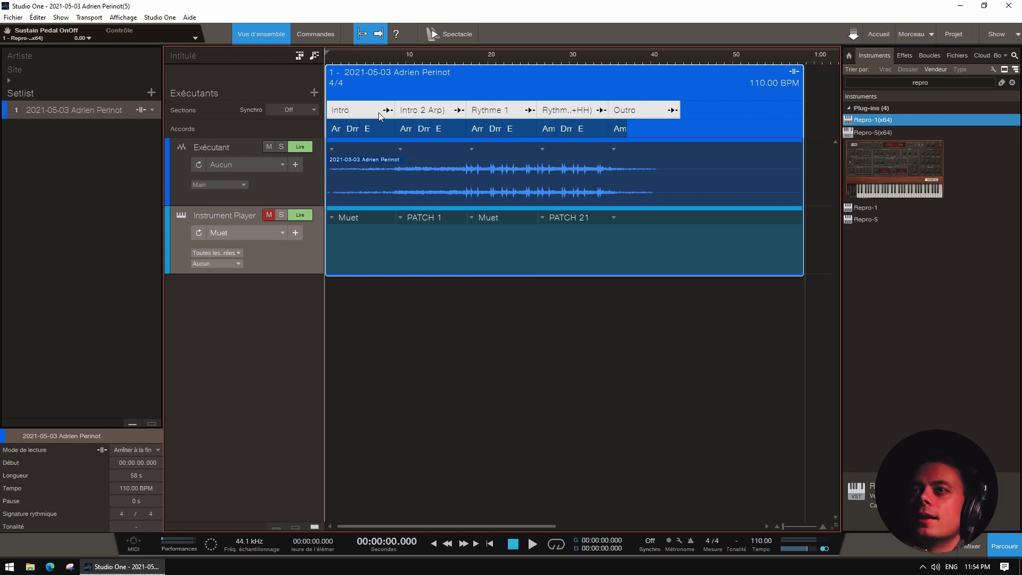
- Play the show from the Intro 2 Arp section, continue from 25 s in Rythme 1 to hear the patch changes, and stop playback
{"action": "left_click", "coordinate": [347, 218]}
{"action": "left_click", "coordinate": [363, 218]}
{"action": "left_click", "coordinate": [413, 111]}
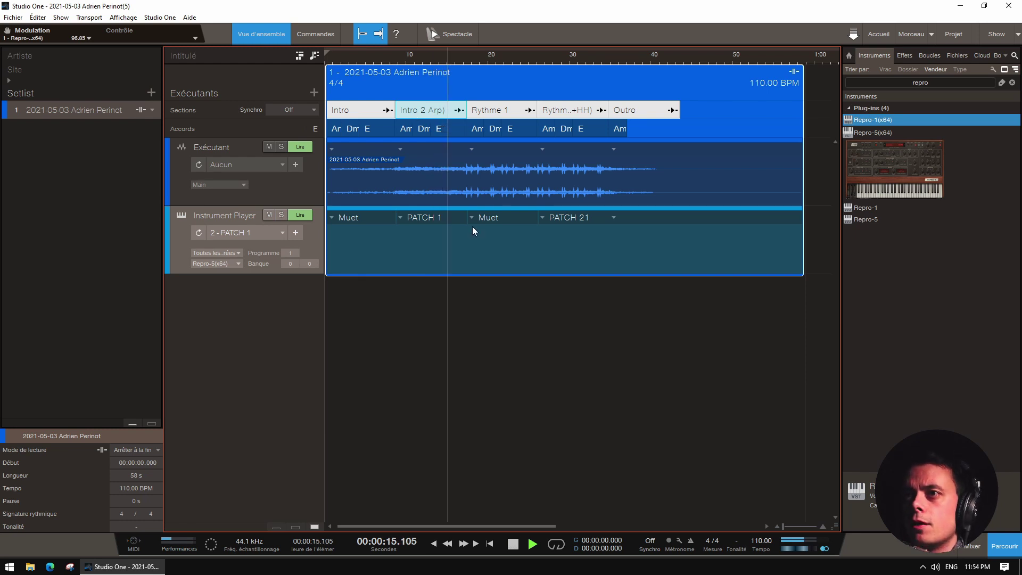
{"action": "left_click", "coordinate": [529, 60]}
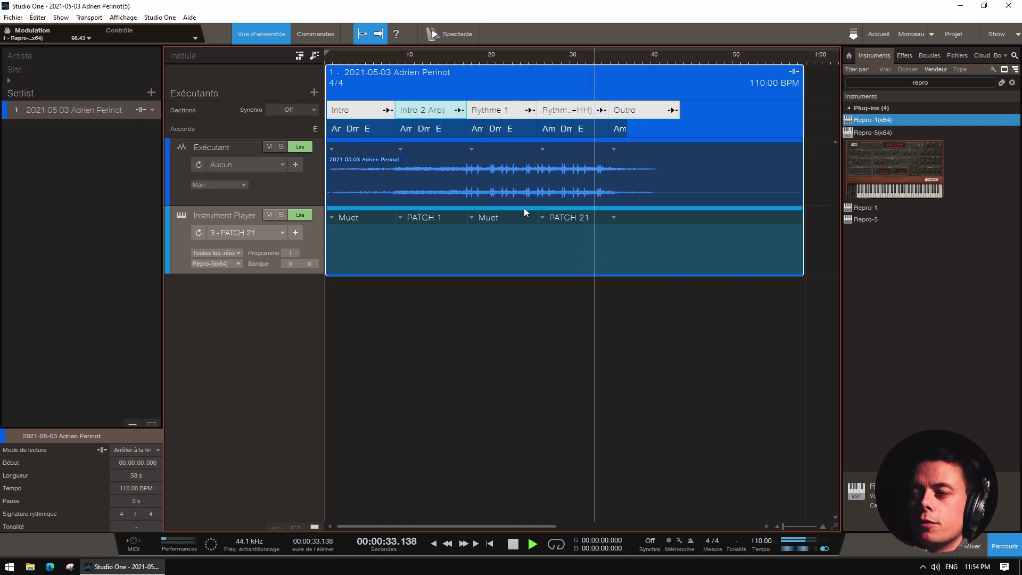
{"action": "key", "text": "space"}
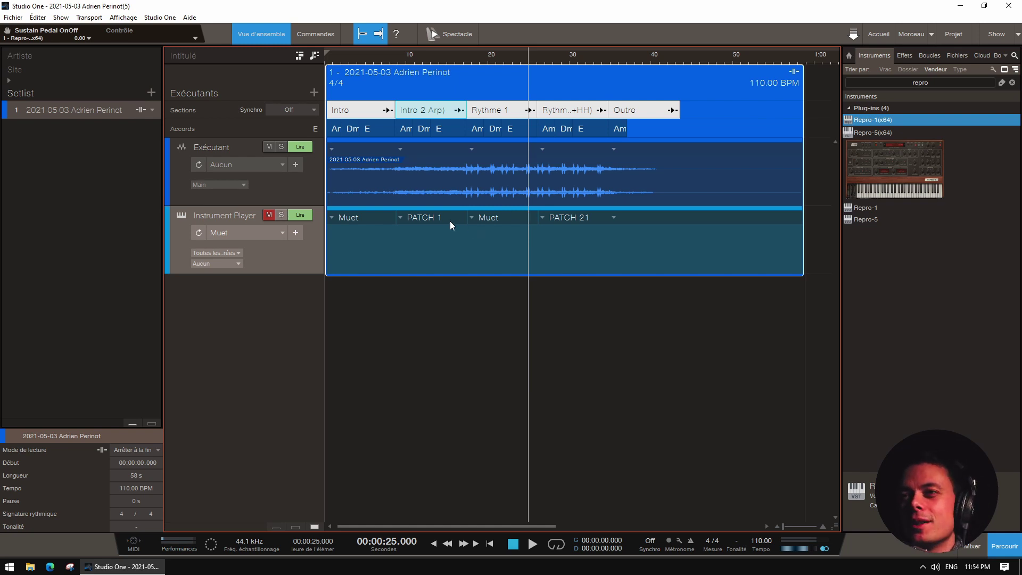
{"action": "left_click", "coordinate": [418, 219]}
{"action": "left_click", "coordinate": [544, 271]}
{"action": "left_click", "coordinate": [567, 218]}
{"action": "left_click", "coordinate": [441, 259]}
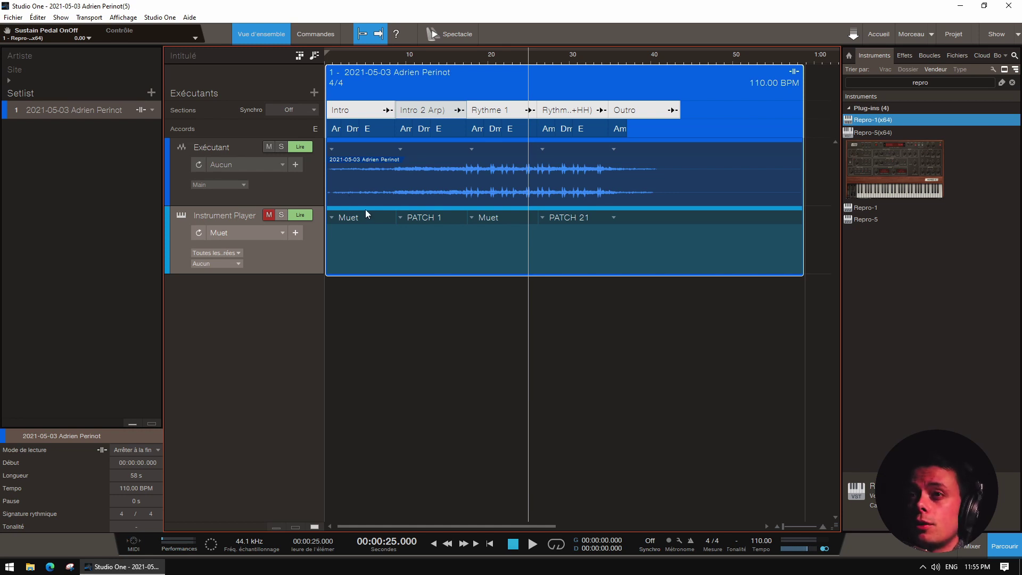
{"action": "left_click", "coordinate": [292, 197]}
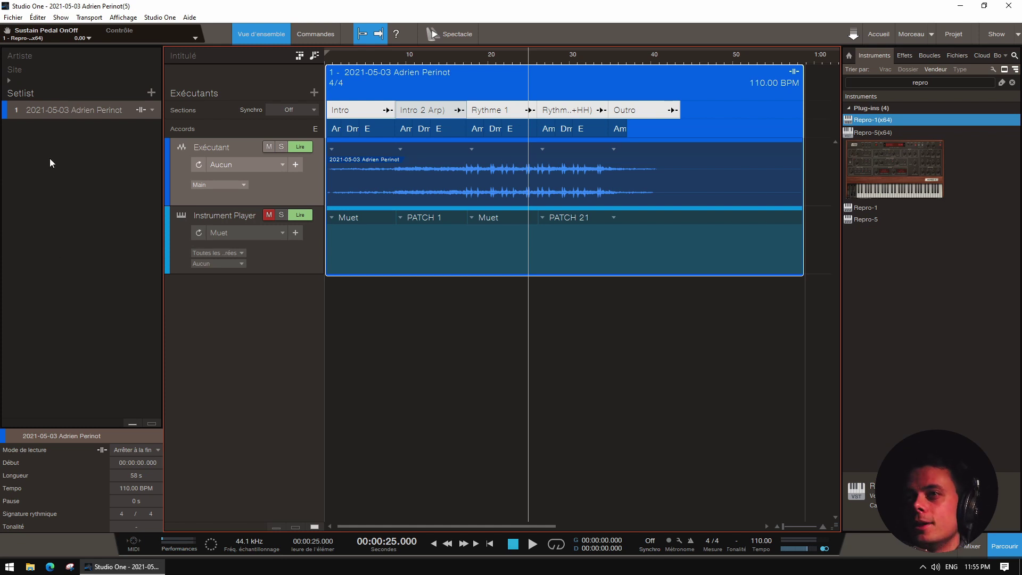
{"action": "scroll", "coordinate": [479, 85], "scroll_direction": "down", "scroll_amount": 2}
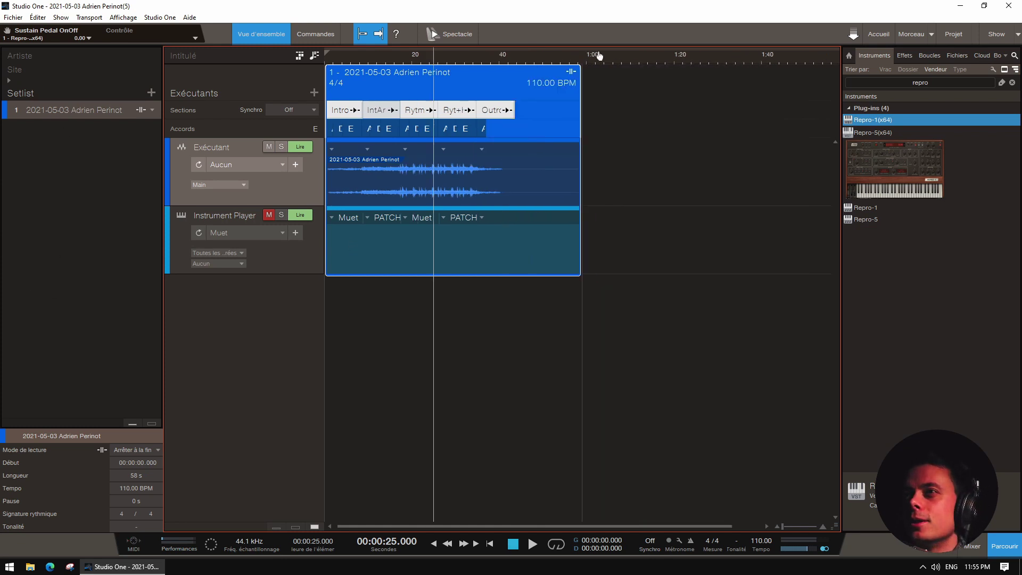
{"action": "left_click", "coordinate": [395, 217]}
{"action": "left_click", "coordinate": [549, 247]}
{"action": "left_click", "coordinate": [423, 220]}
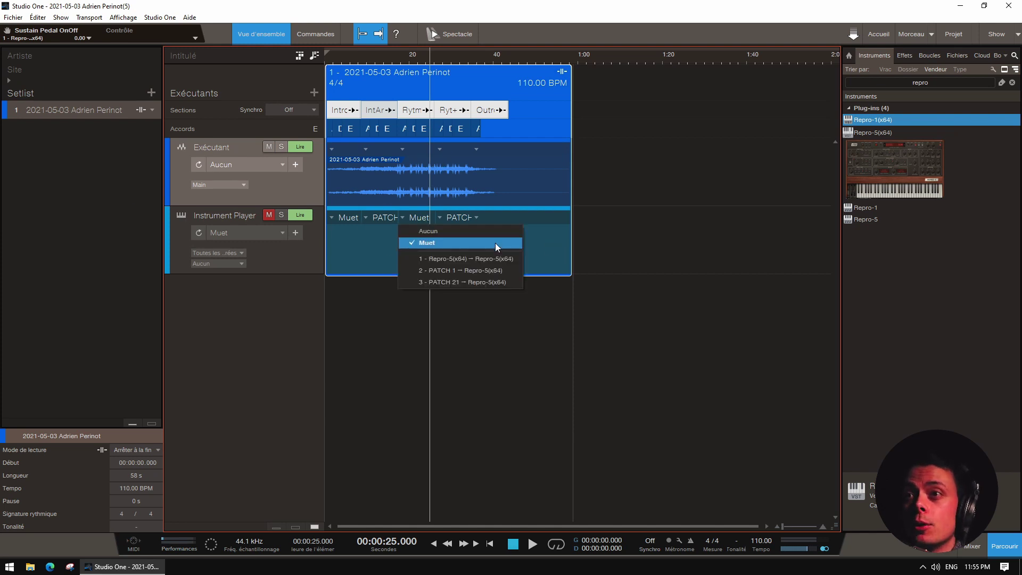
{"action": "left_click", "coordinate": [328, 256]}
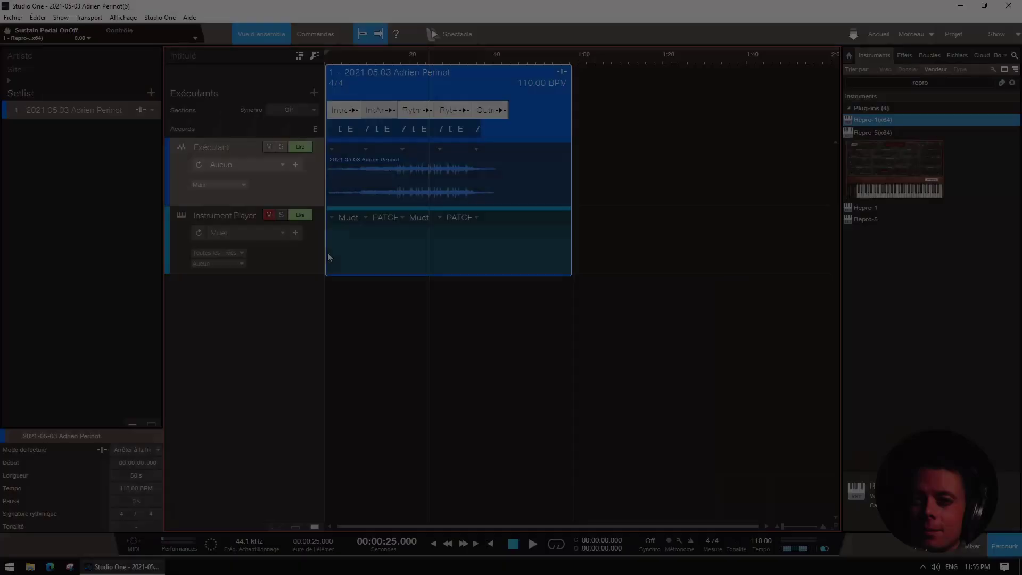